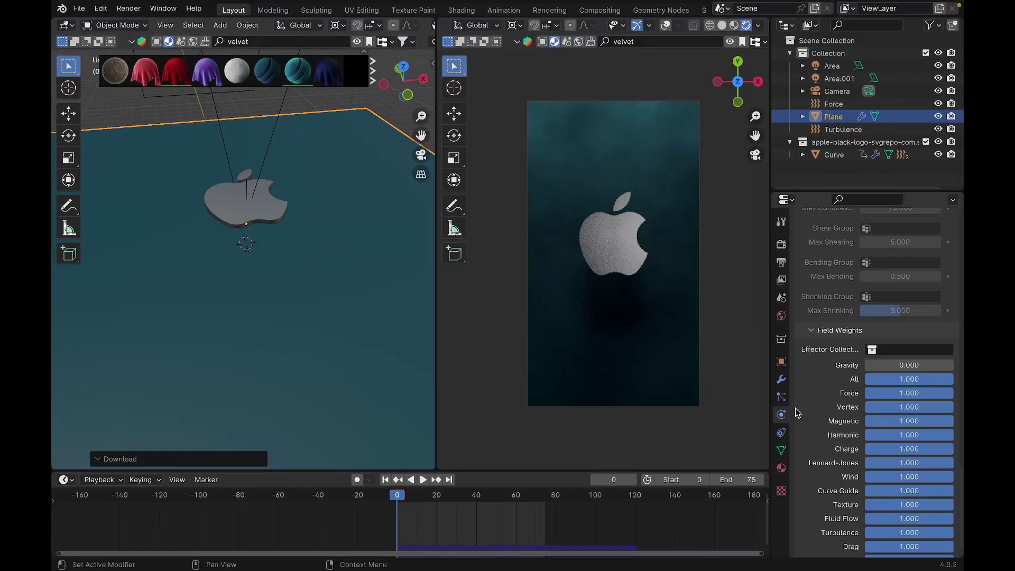
Step: Play the cloth simulation around the Apple logo, select the logo curve during playback and stop the animation
key(KP_0)
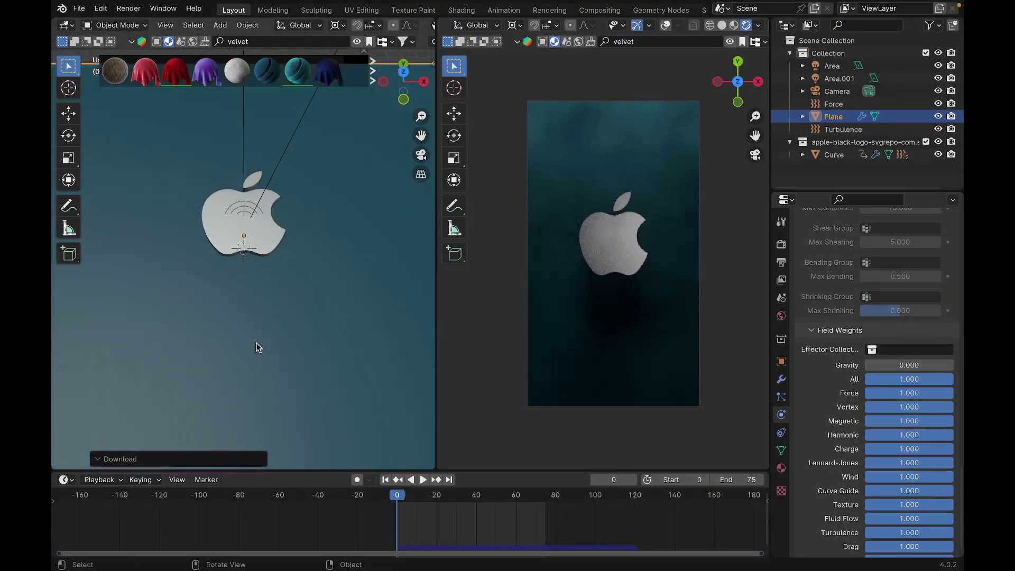
key(KP_0)
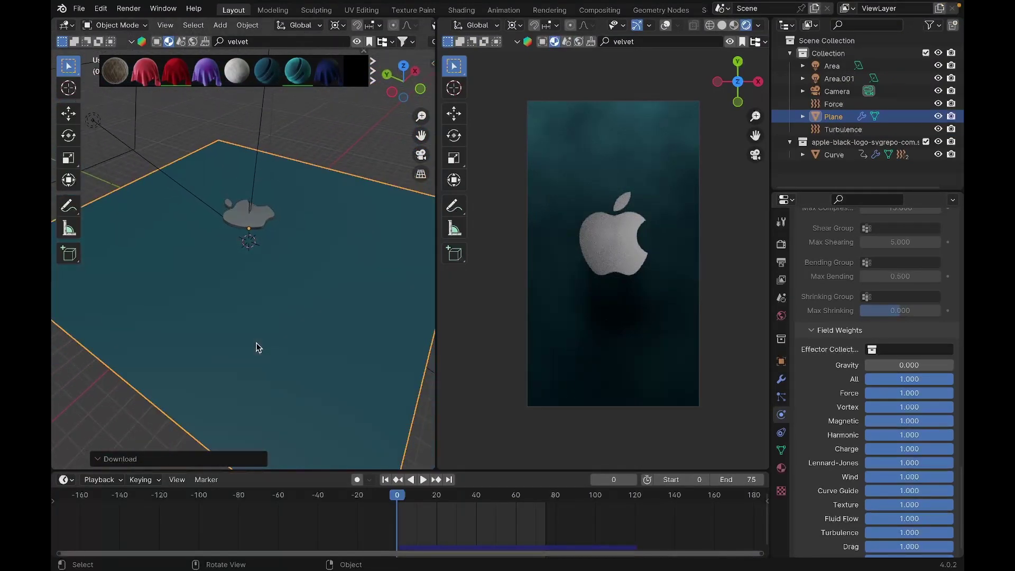
key(space)
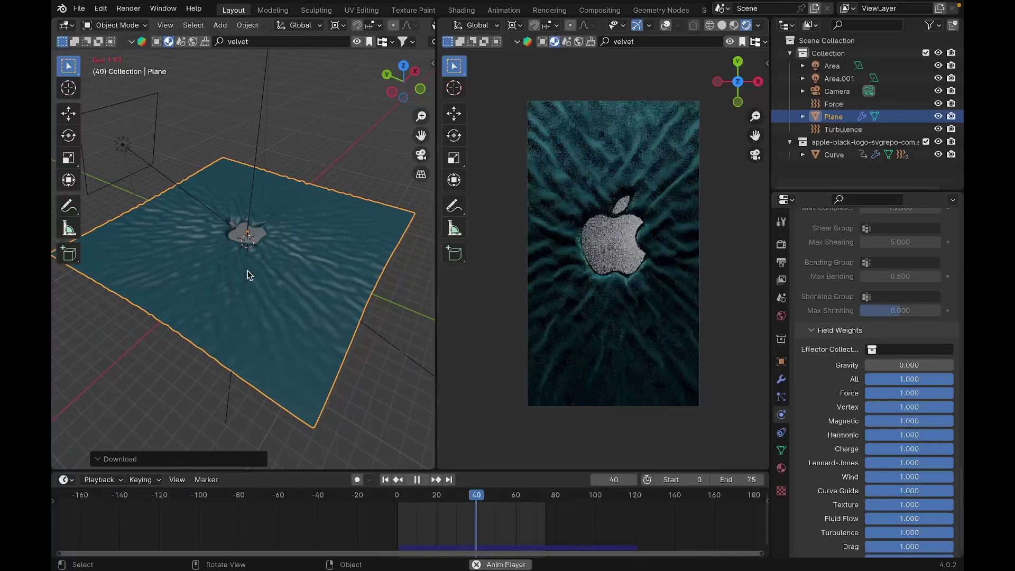
click(255, 237)
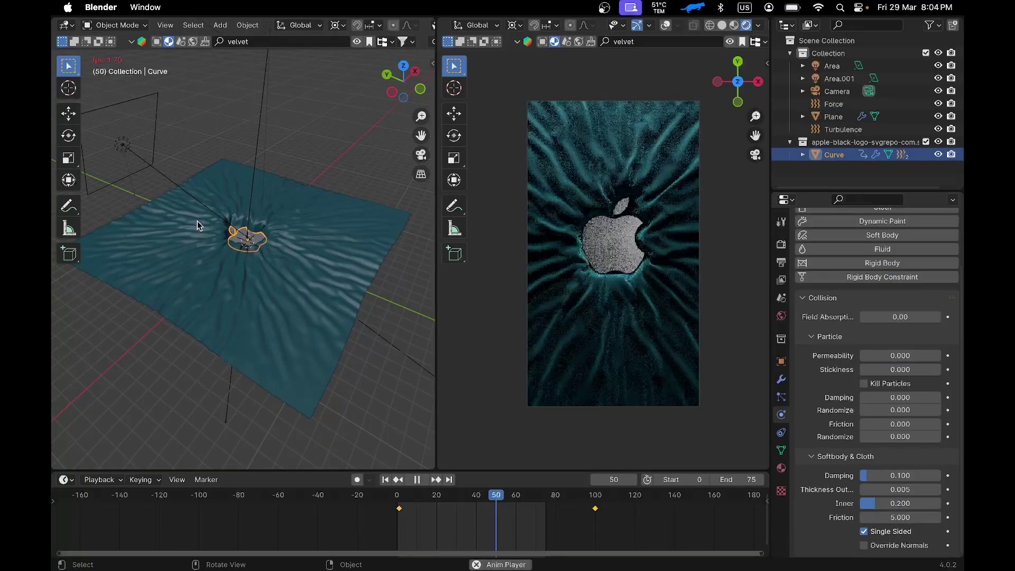
key(space)
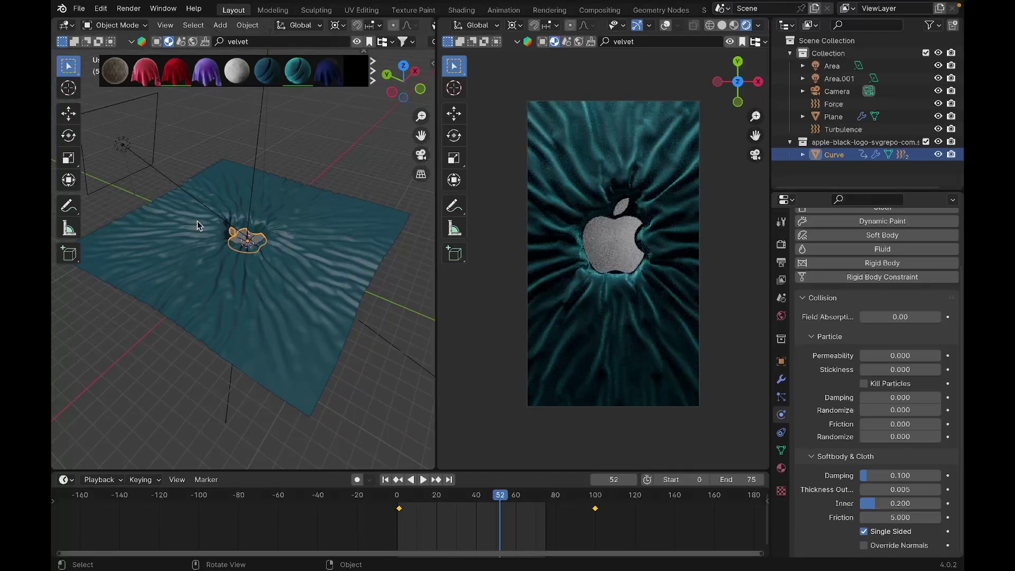
Step: Start a new General file, saving the changes to cloth 2.blend
click(77, 9)
click(78, 8)
mouse_move(106, 23)
click(209, 23)
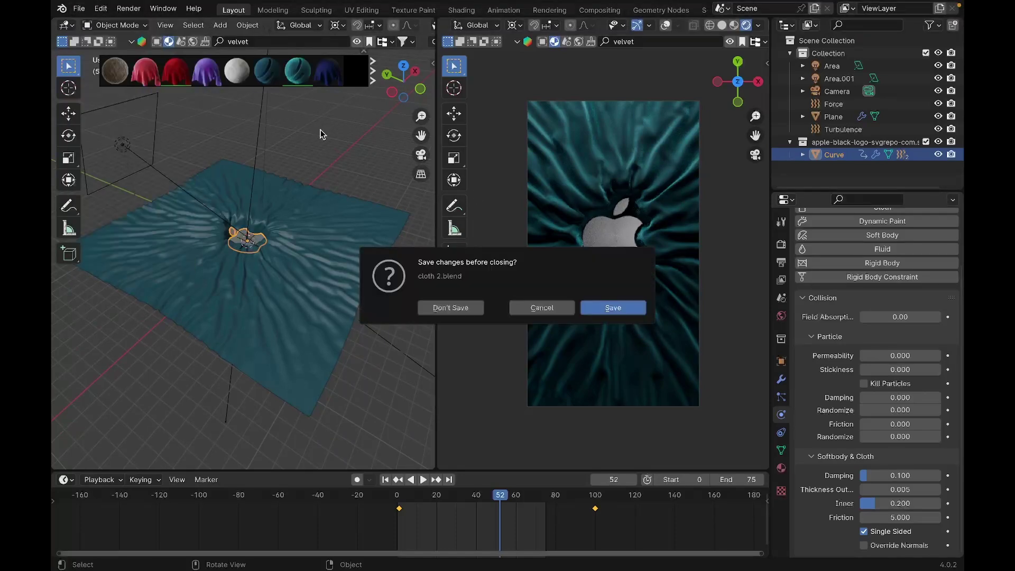
click(613, 309)
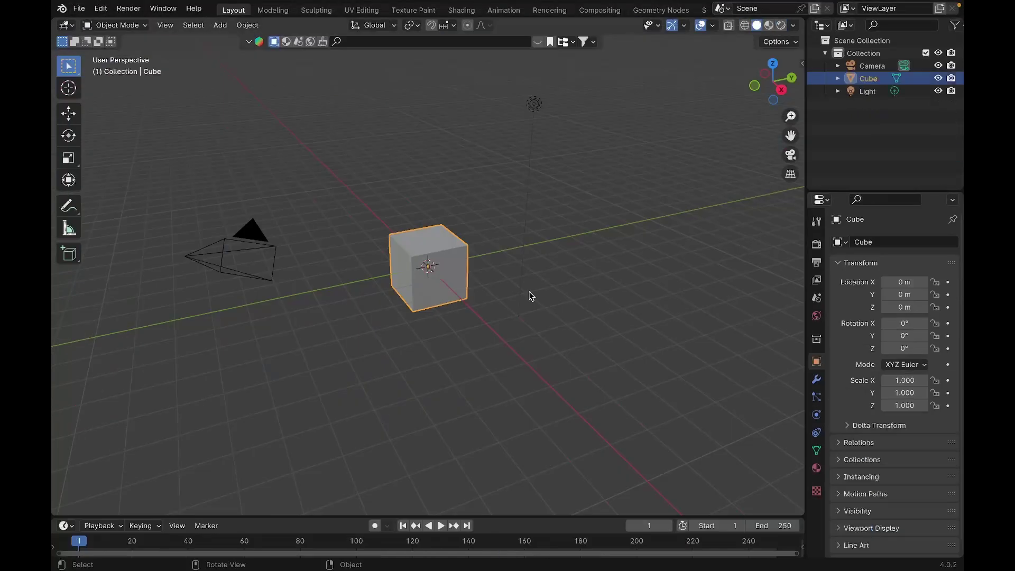
Step: Delete all default objects from the scene
key(a)
key(x)
click(400, 270)
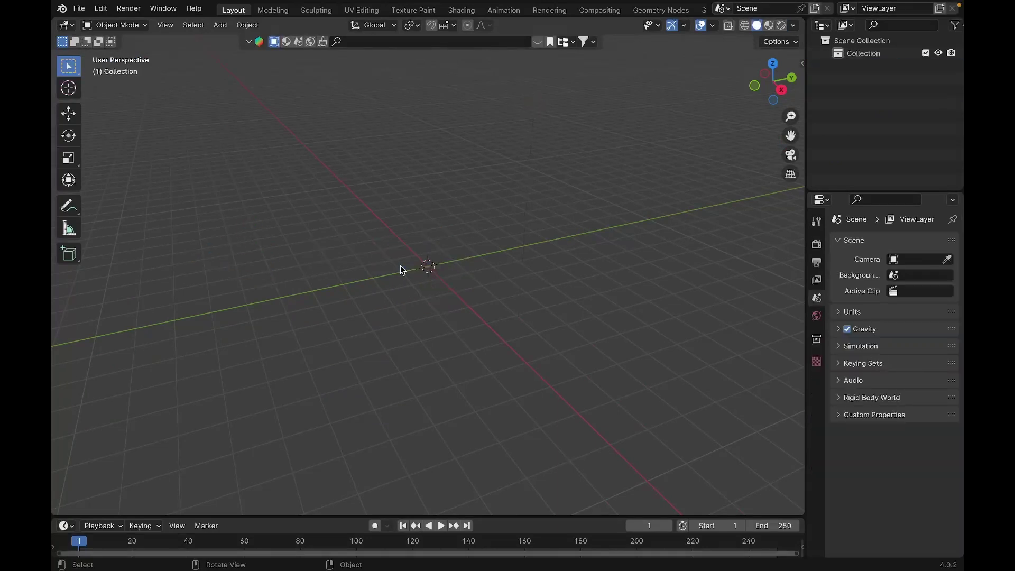
Step: Add a mesh plane at the world origin
key(shift+a)
mouse_move(388, 287)
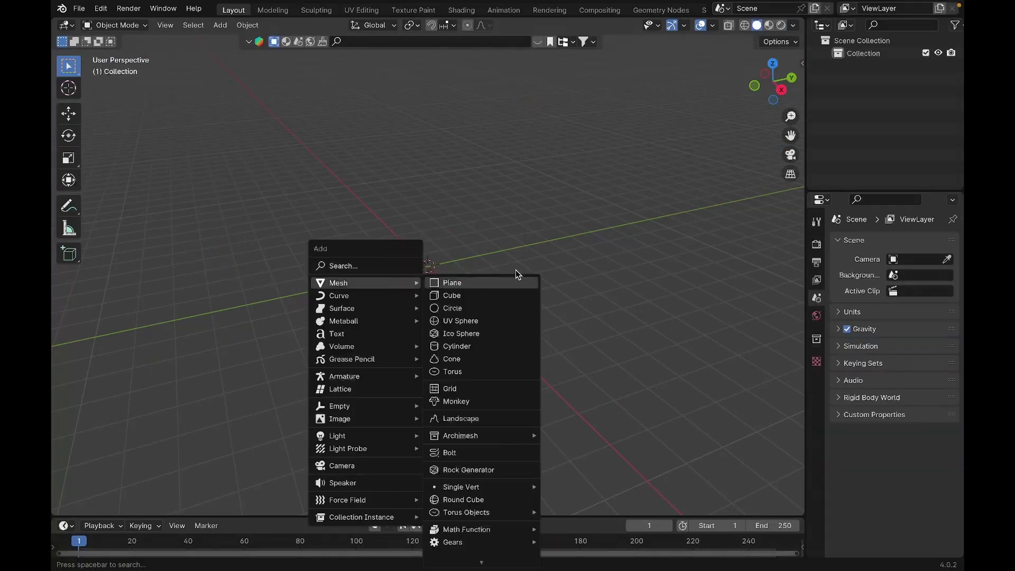
click(504, 282)
key(n)
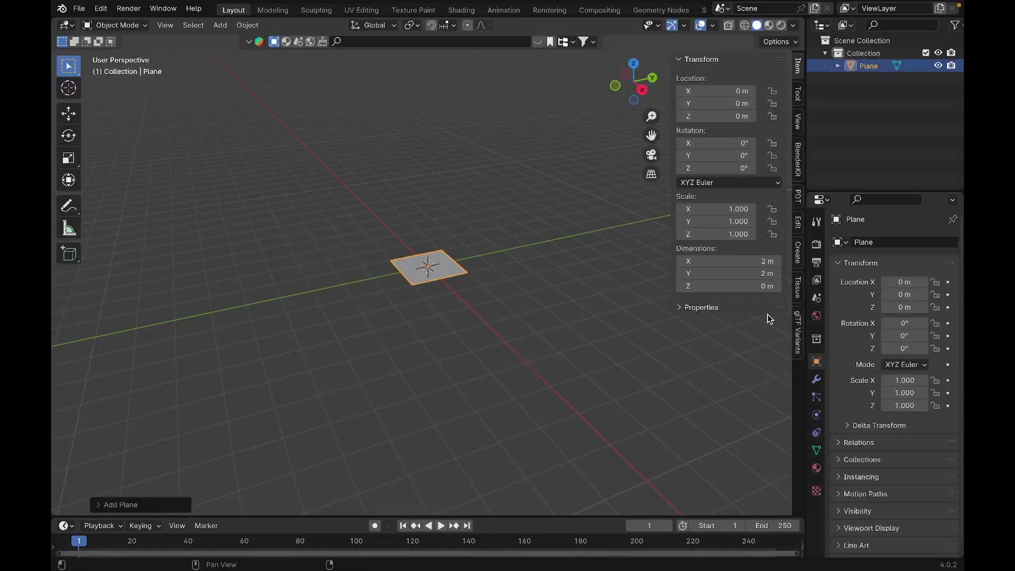
key(n)
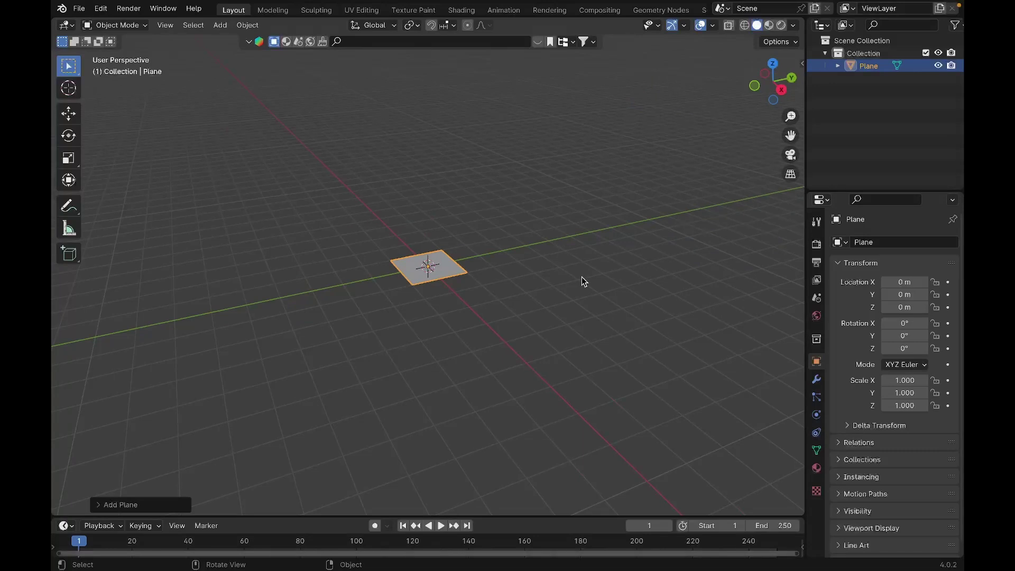
Step: Rotate the plane 90° about the Y axis and scale it up uniformly to about 6.88
key(r)
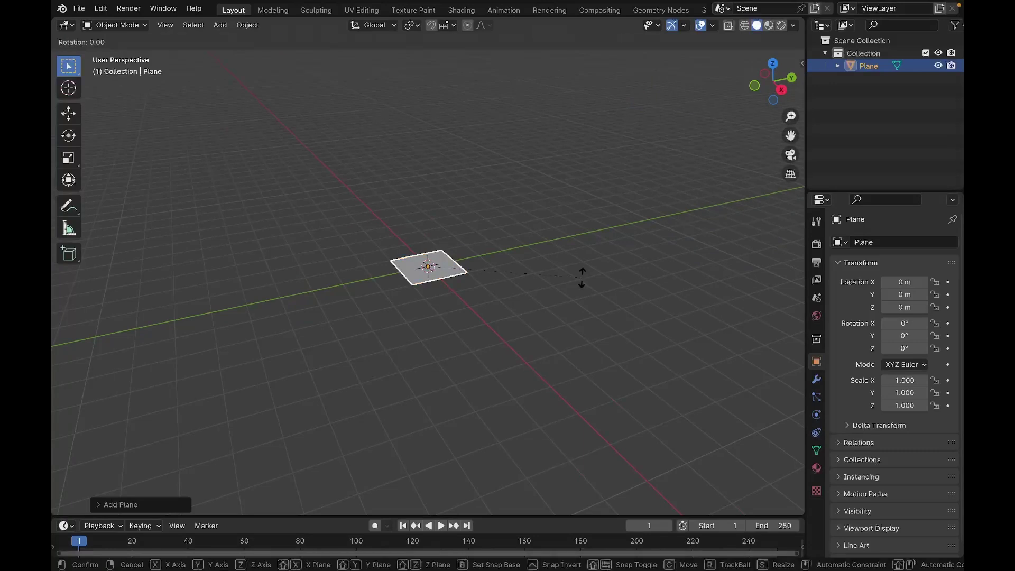
text(y)
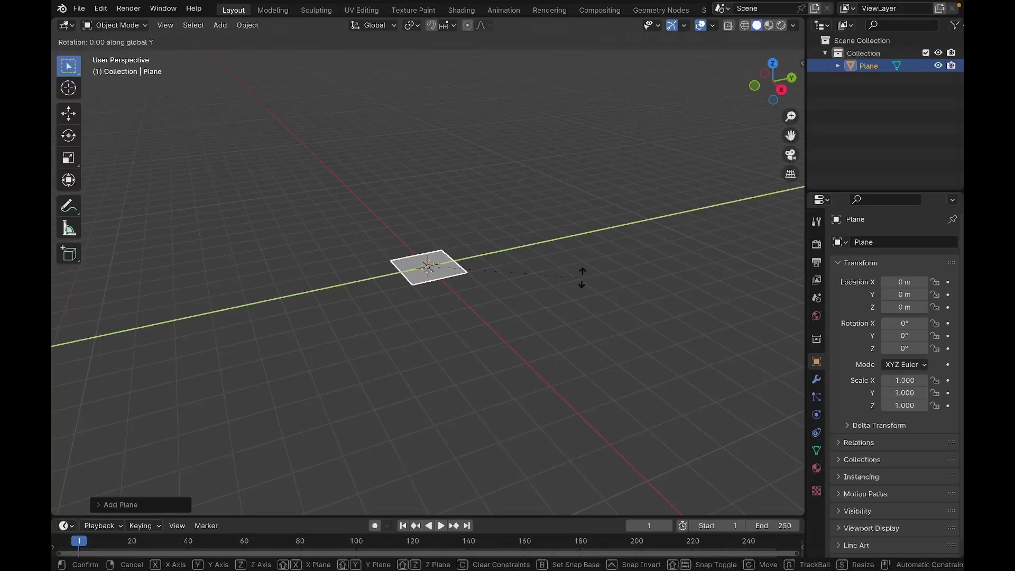
text(90)
key(Return)
key(s)
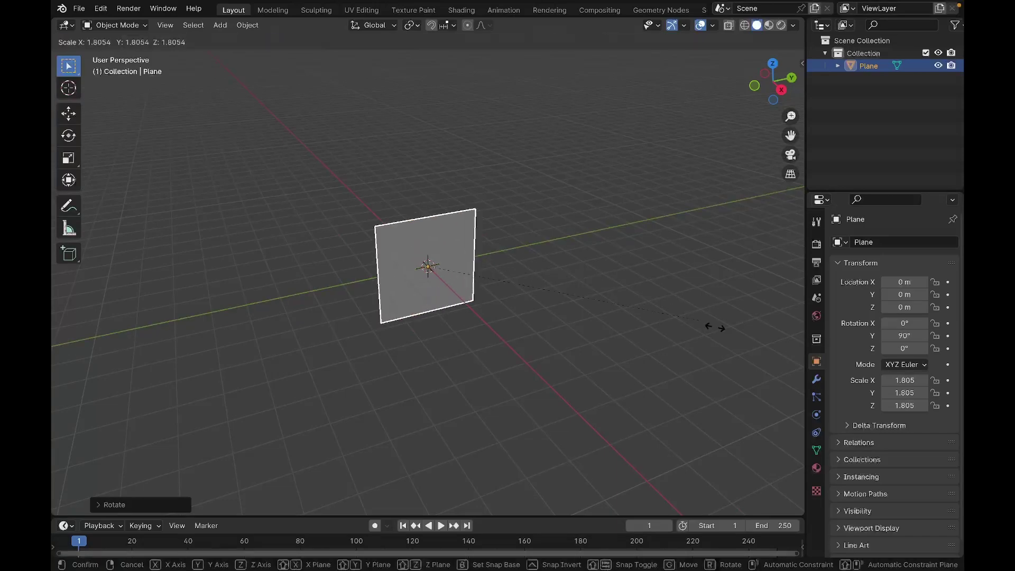
click(703, 57)
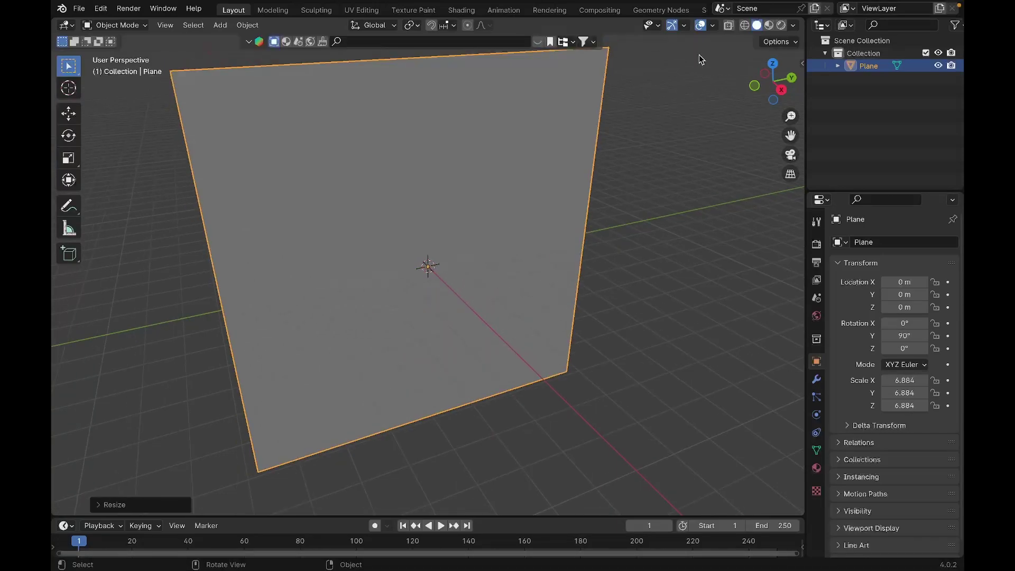
Step: Split the 3D viewport into two side-by-side views and set the second one to Rendered shading
scroll(700, 58, down, 4)
drag(794, 24, 434, 41)
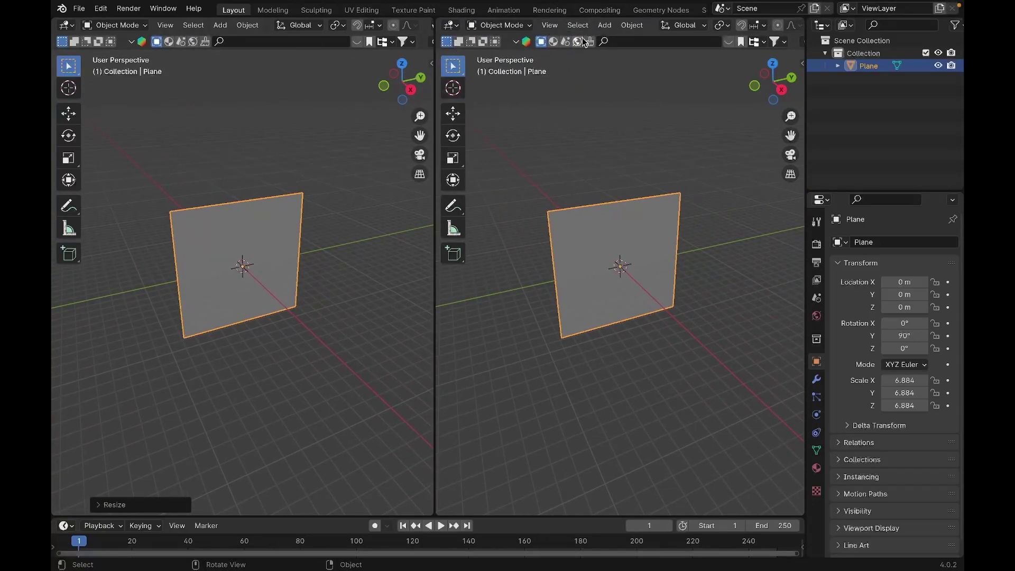
scroll(597, 28, down, 5)
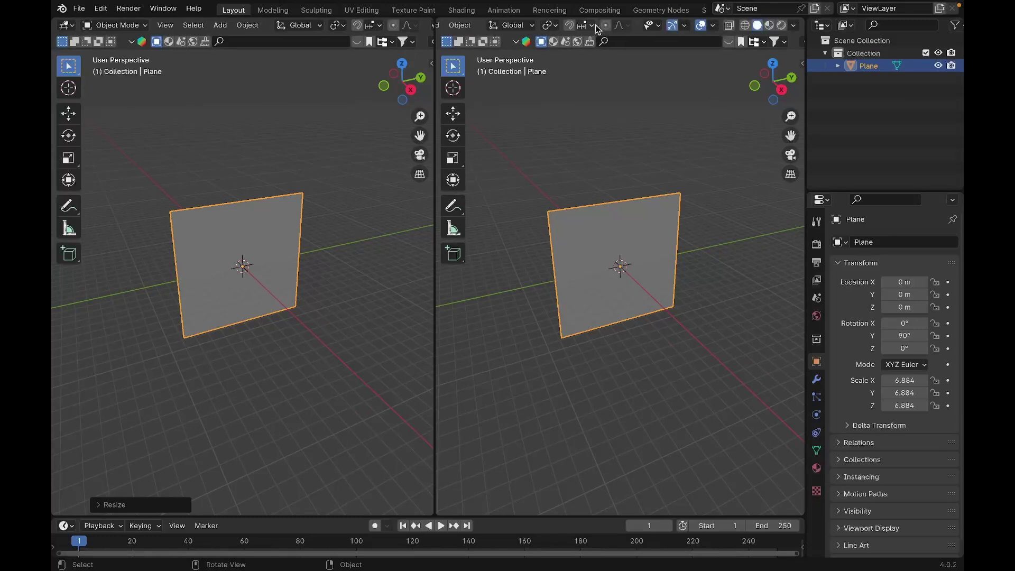
click(782, 26)
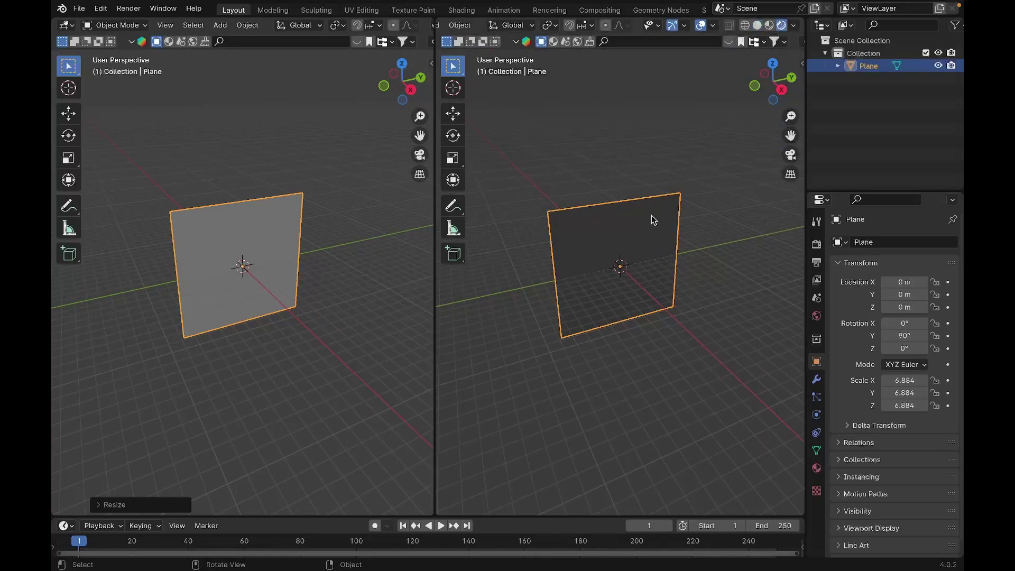
Step: Add a camera and align the active camera to the current view
key(shift+a)
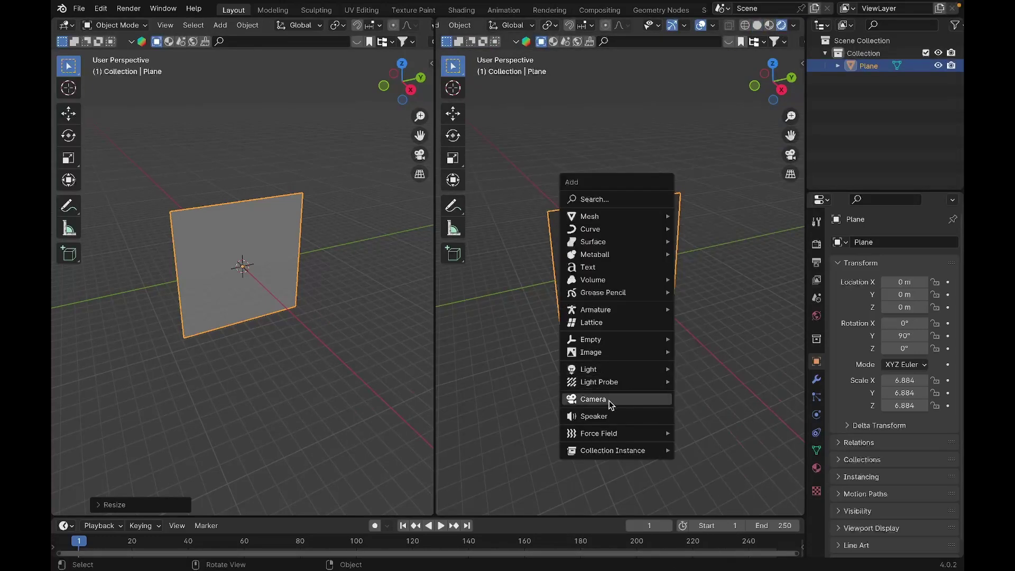
click(607, 403)
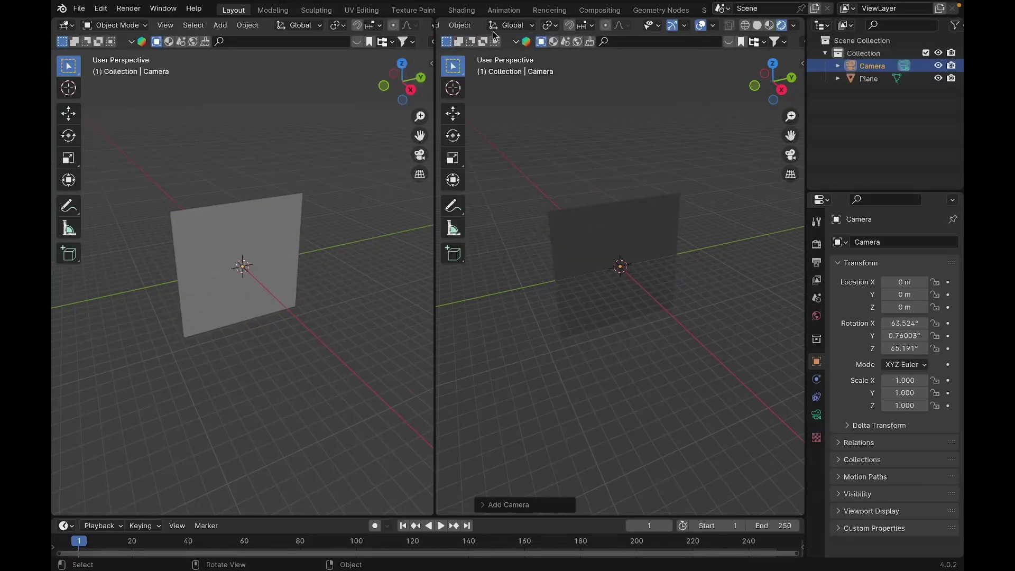
scroll(497, 25, up, 5)
click(550, 25)
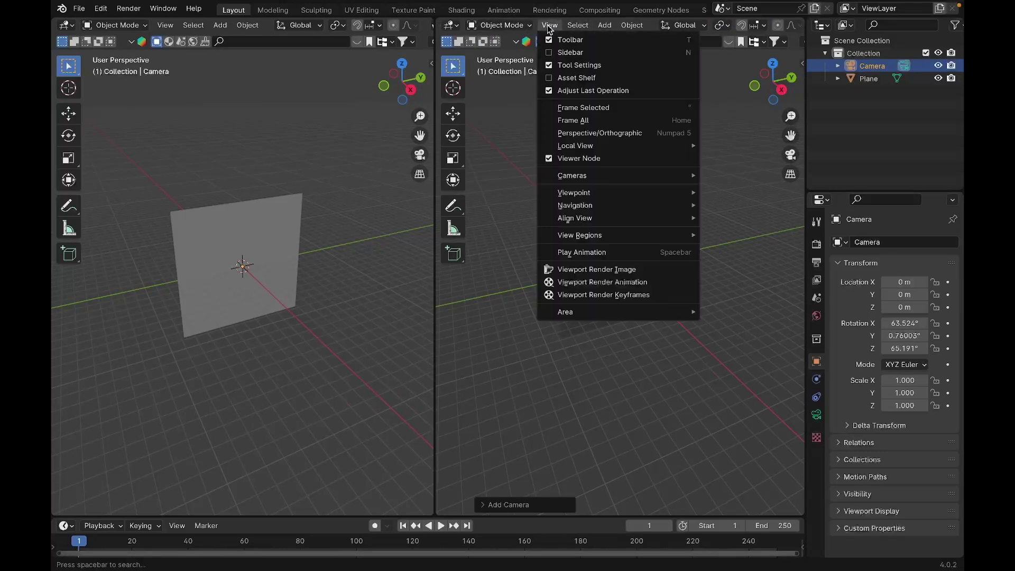
mouse_move(608, 219)
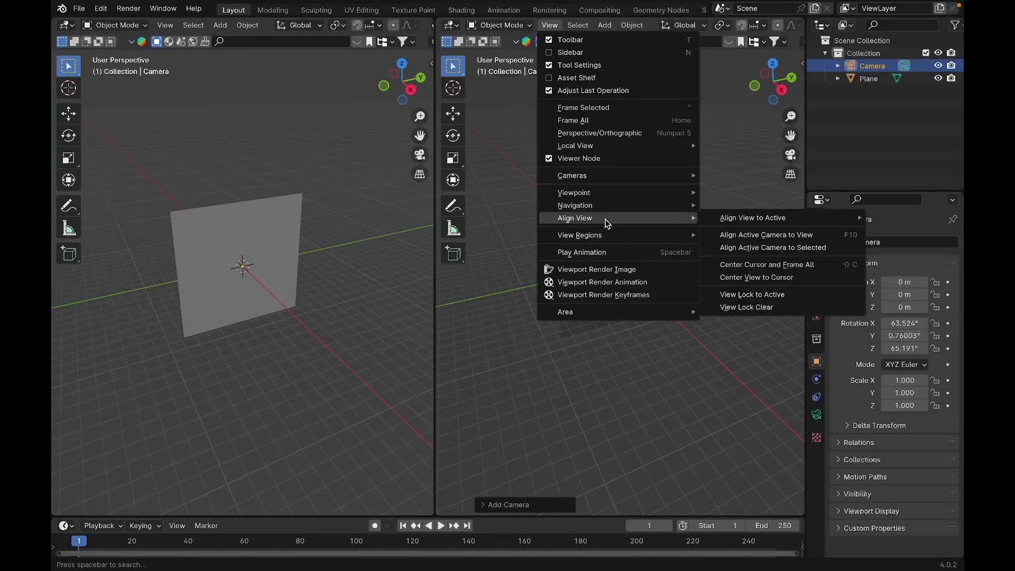
click(764, 245)
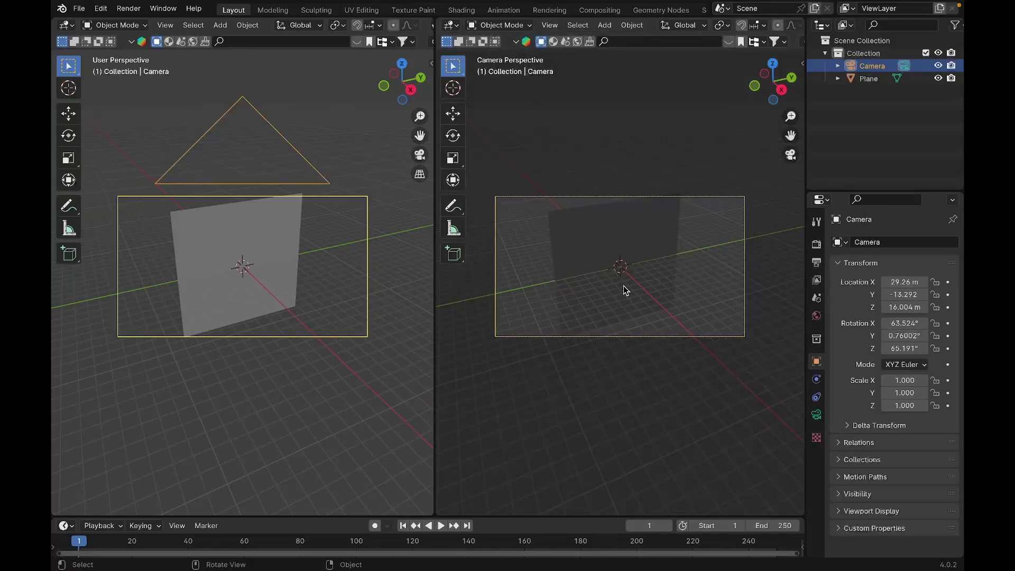
Step: Use Walk Navigation to place the camera squarely in front of the plane, at about X 30.3 m, Y 0.09 m, Z 1.3 m
click(550, 26)
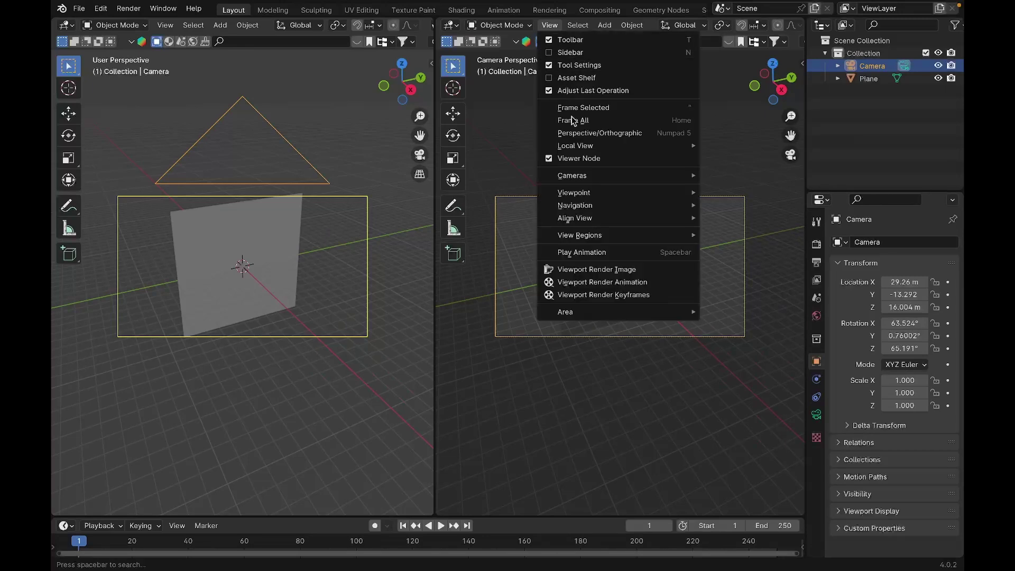
mouse_move(583, 214)
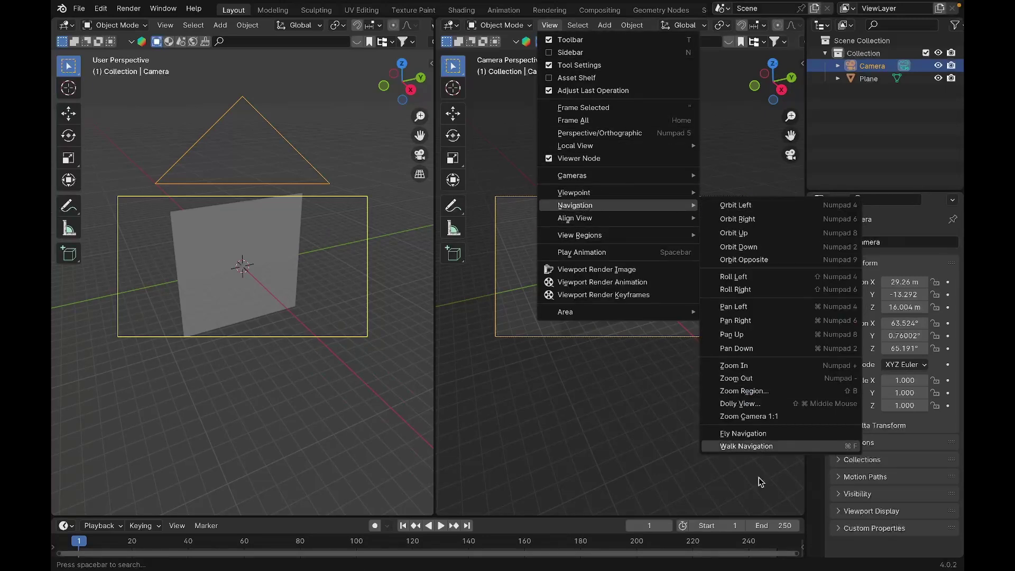
click(754, 448)
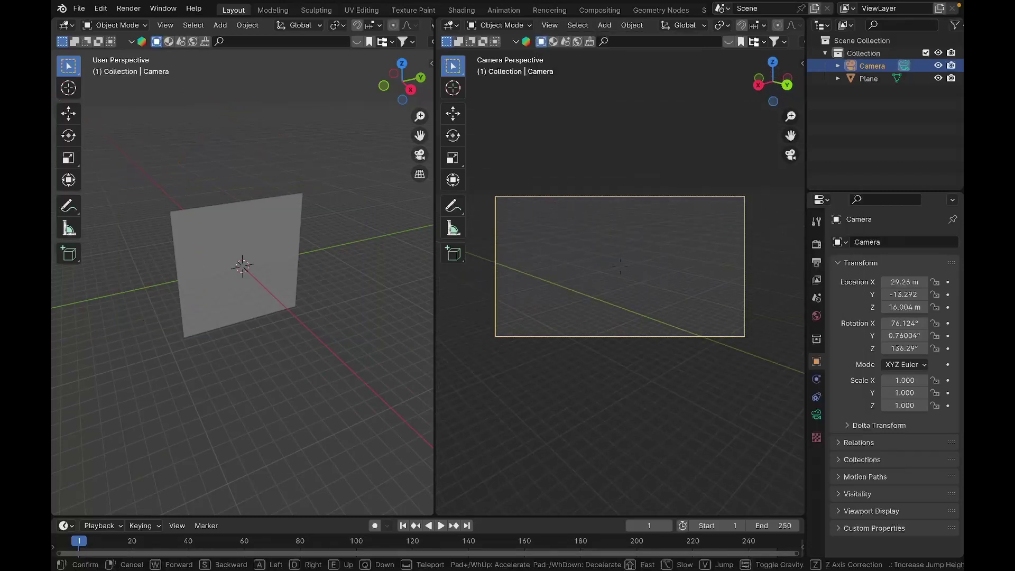
key(d)
key(d)
key(d)
key(d)
key(d)
key(q)
key(q)
key(q)
key(a)
key(d)
key(q)
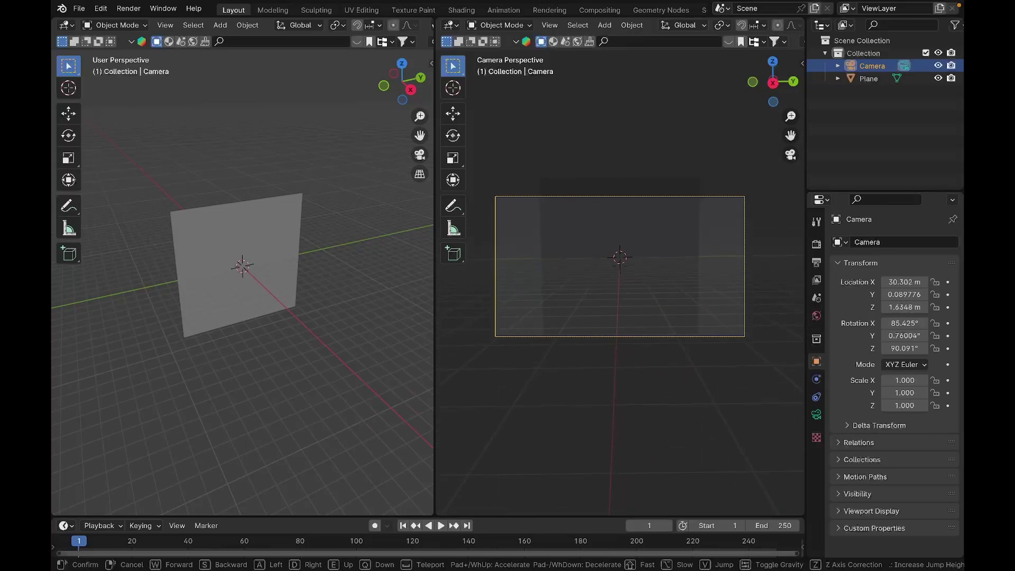
click(760, 454)
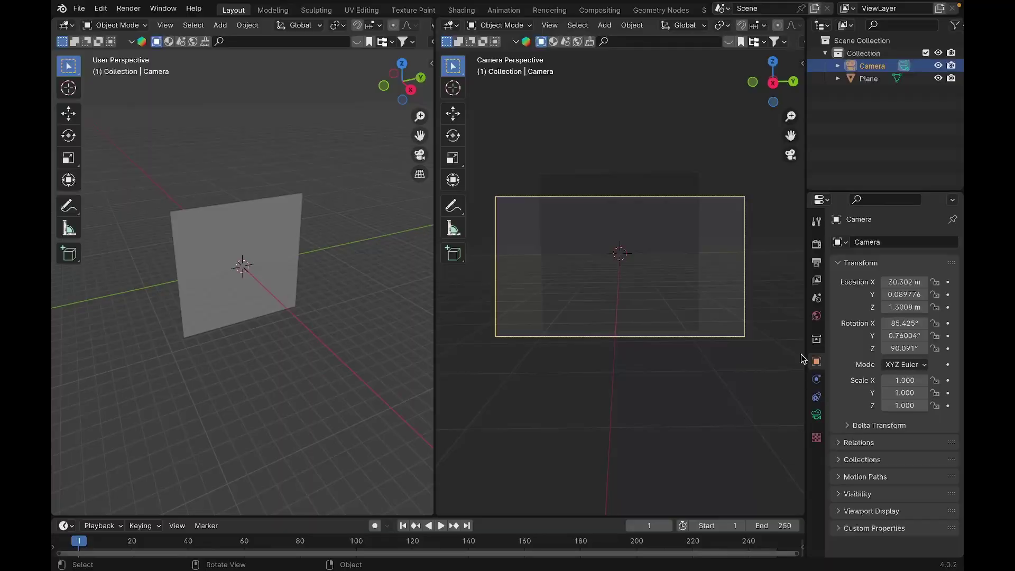
Step: Set the output resolution to 1080 px in X and 1920 px in Y
click(816, 262)
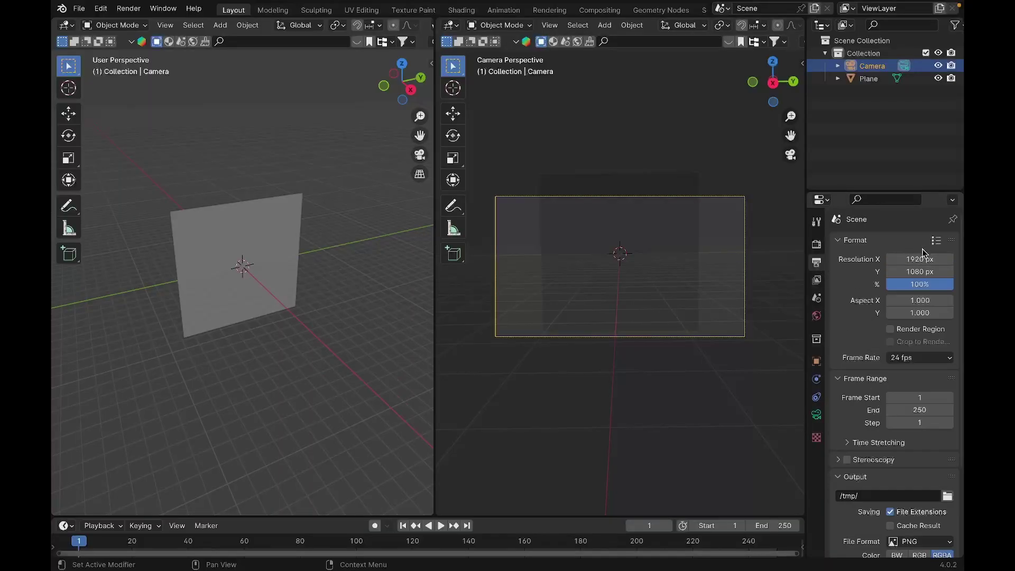
click(923, 258)
text(1080)
key(Return)
click(920, 271)
text(1920)
key(Return)
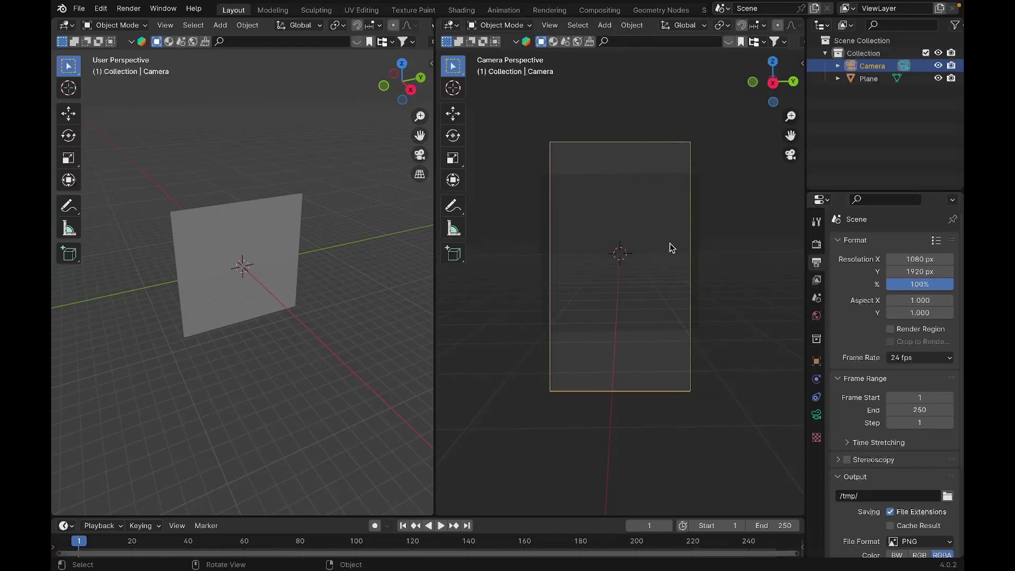
Step: Add an area light and move it about 10.4 m up along the Z axis
key(shift+a)
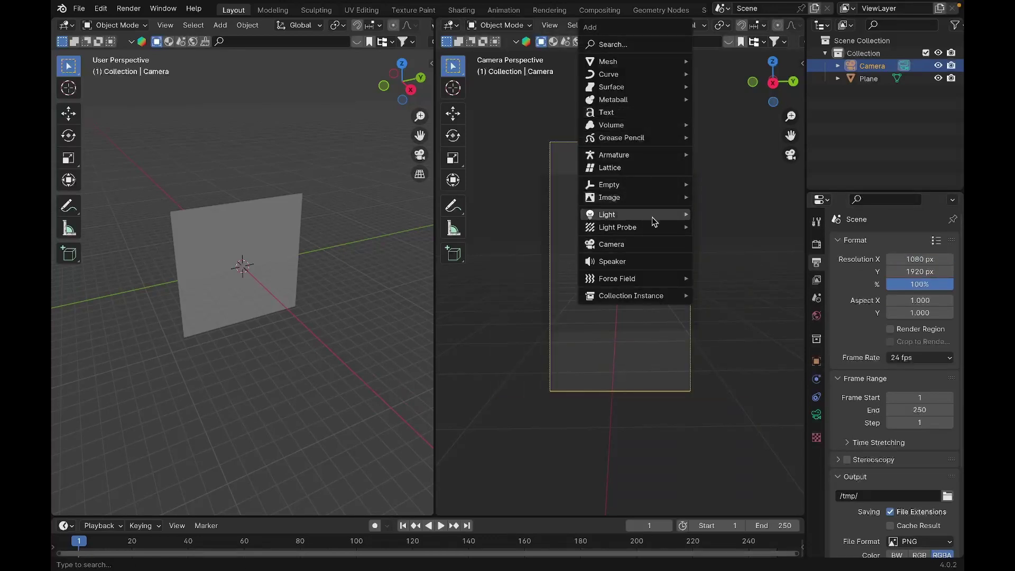
mouse_move(642, 215)
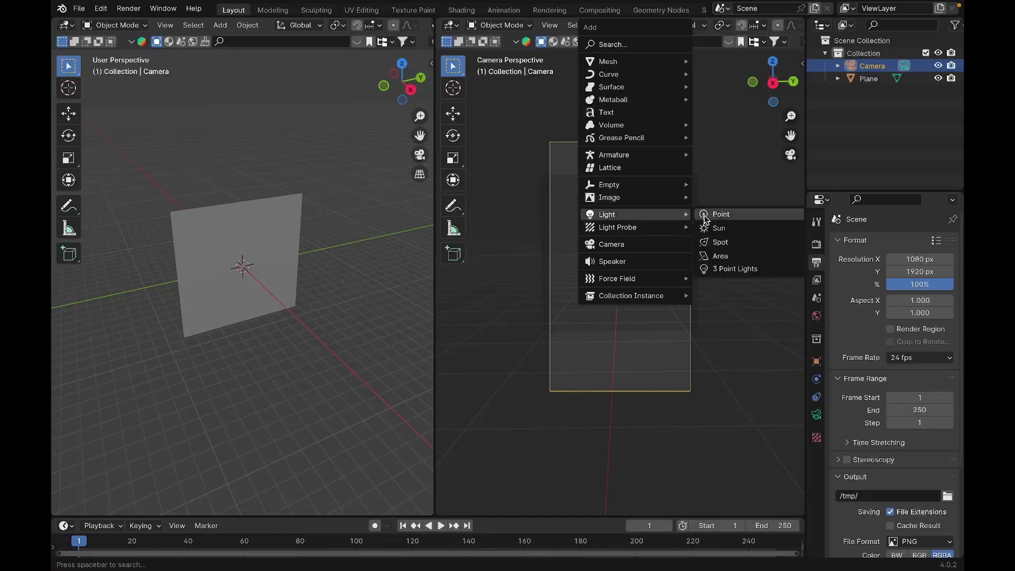
click(727, 256)
middle_drag(728, 255, 729, 256)
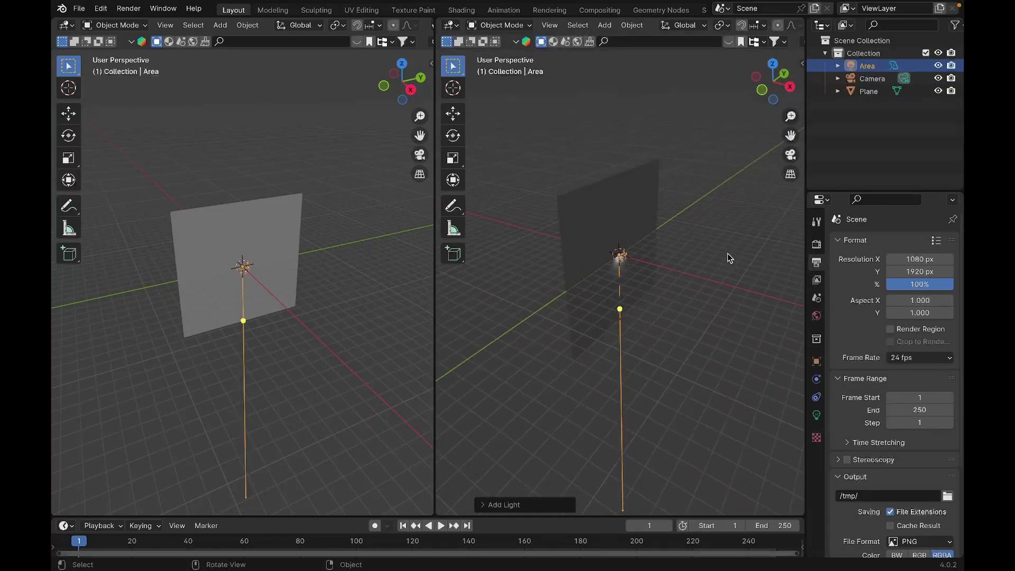
key(g)
key(z)
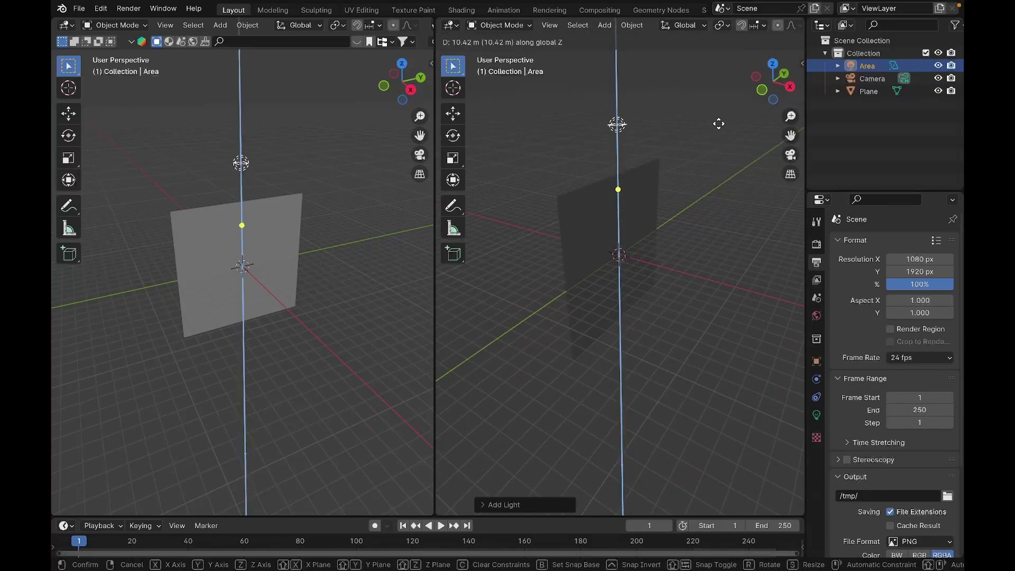
click(719, 123)
Step: Rotate the area light around the global Y axis so it tilts away from vertical
key(r)
key(y)
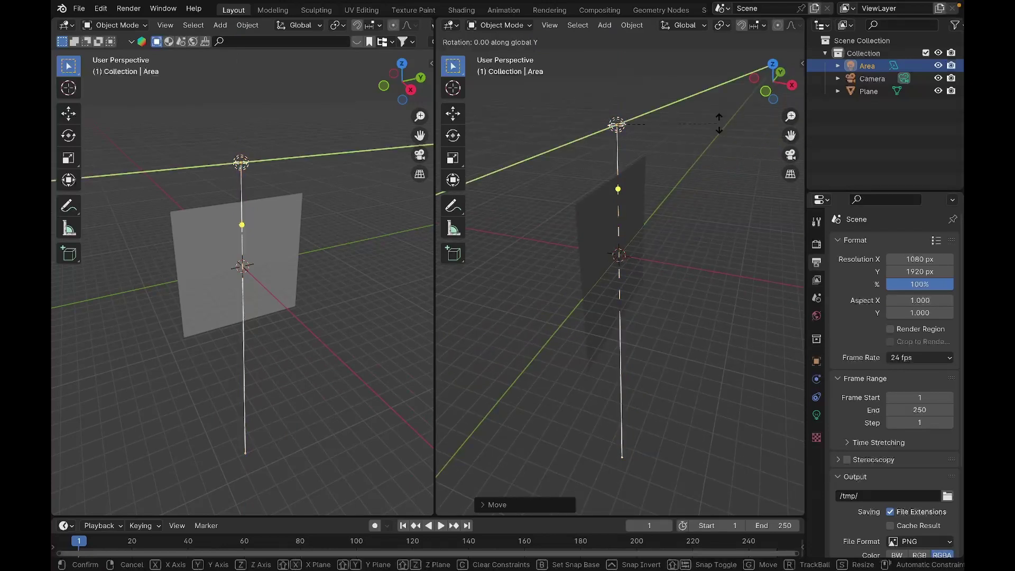
click(706, 153)
Step: Increase the area light's power and enlarge its emitting area until it lights the plane broadly
right_click(702, 159)
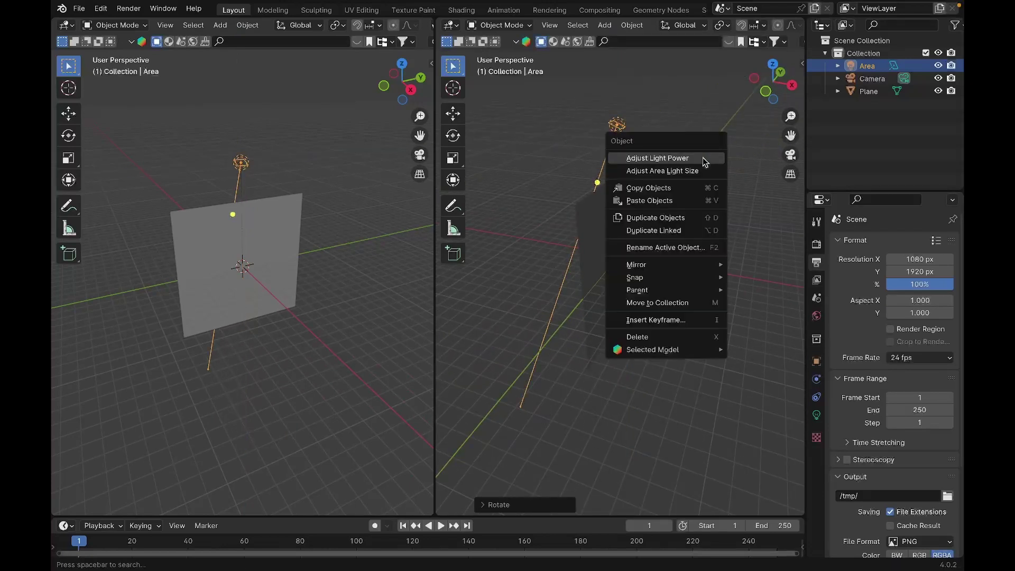
click(702, 159)
click(750, 331)
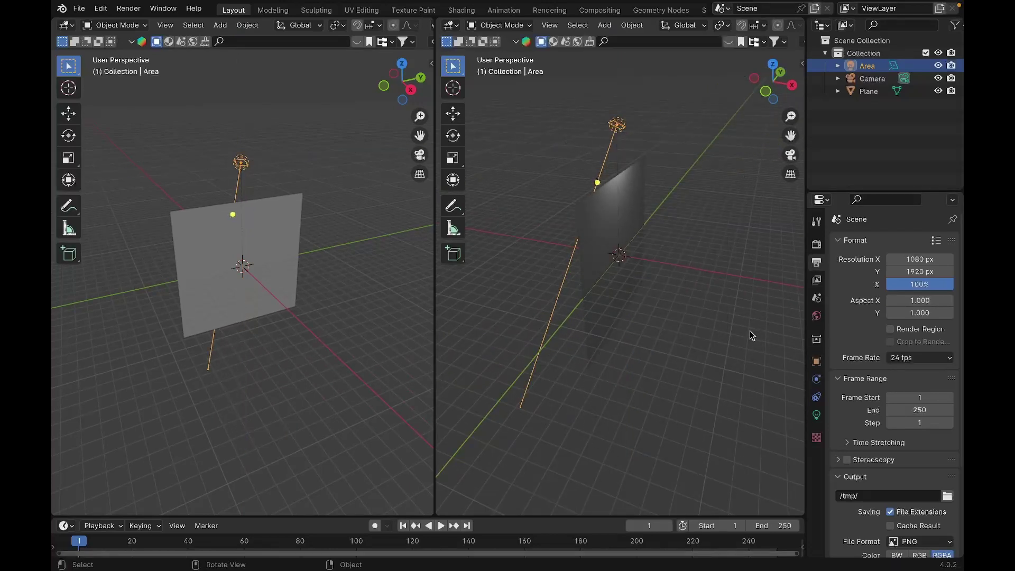
right_click(707, 192)
click(693, 203)
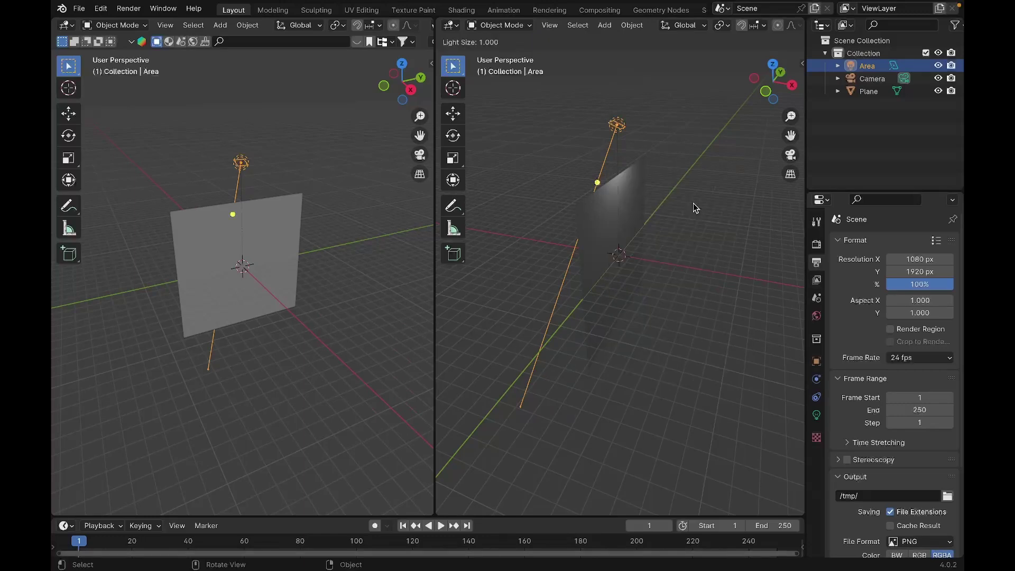
click(643, 315)
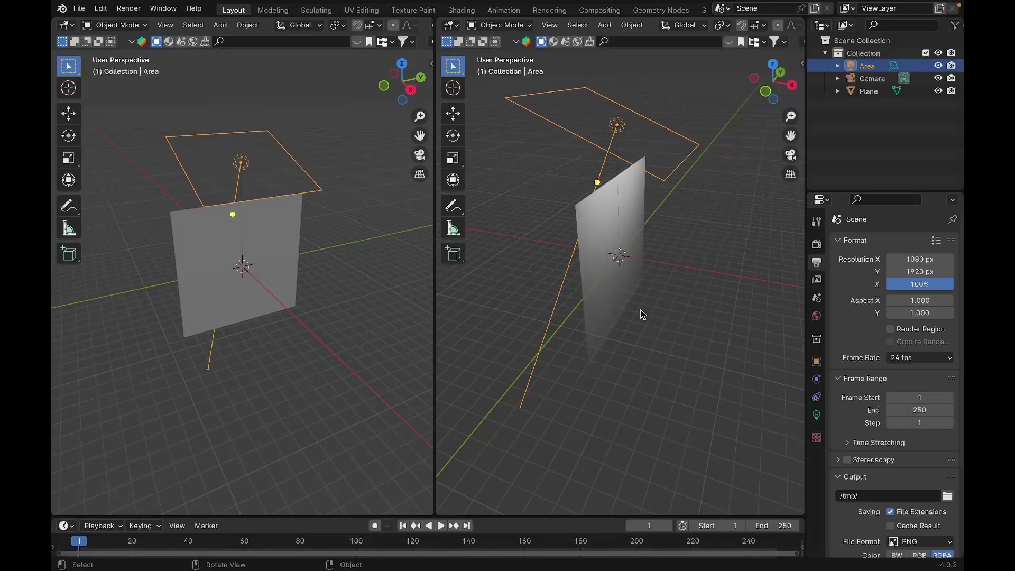
Step: Switch the render engine to Cycles and set its device to GPU Compute
click(816, 244)
click(921, 245)
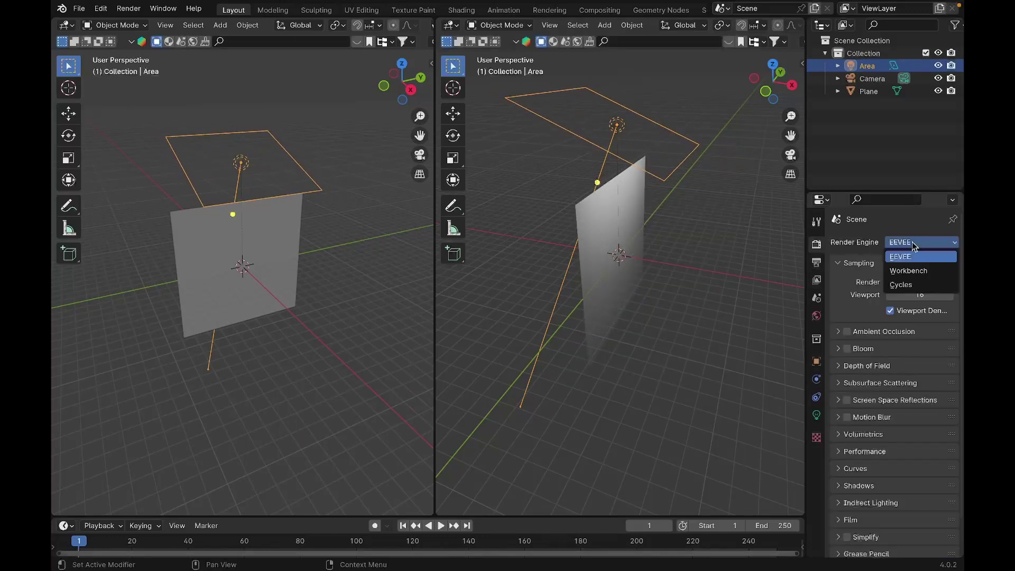
click(923, 245)
click(923, 284)
middle_drag(668, 259, 677, 265)
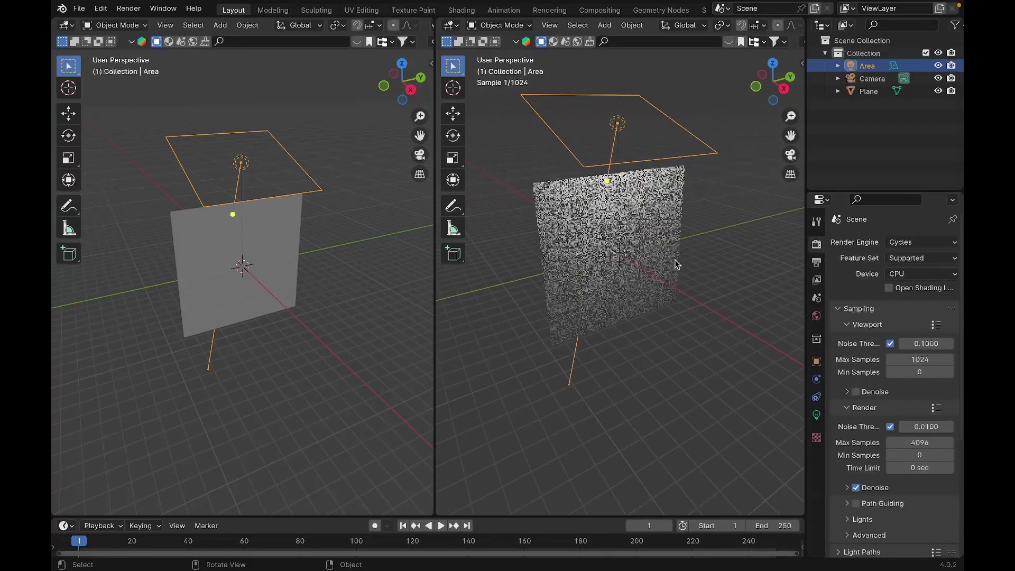
click(931, 274)
click(921, 305)
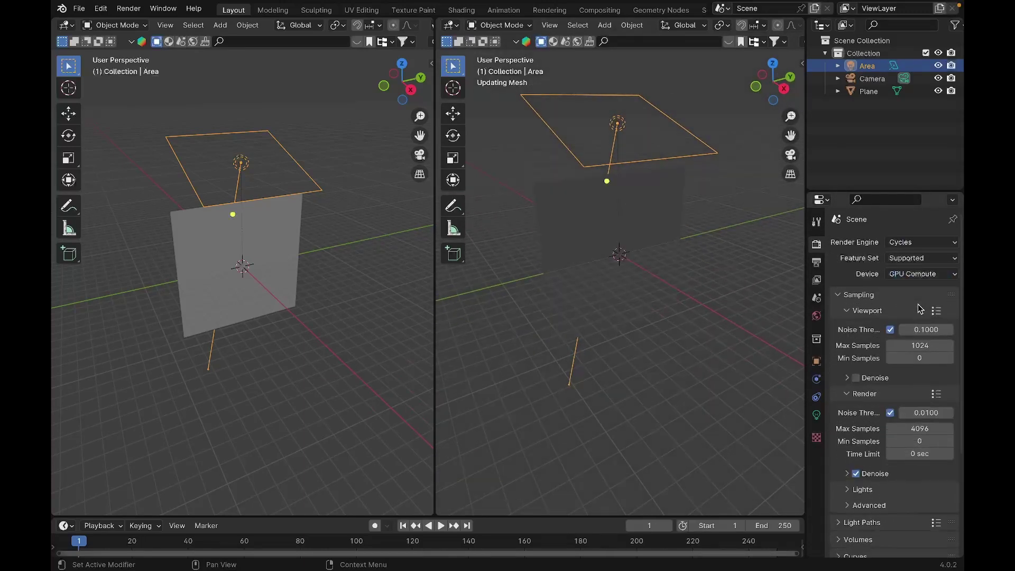
Step: Scale the plane up by about 1.83 so it fills the camera frame
key(KP_0)
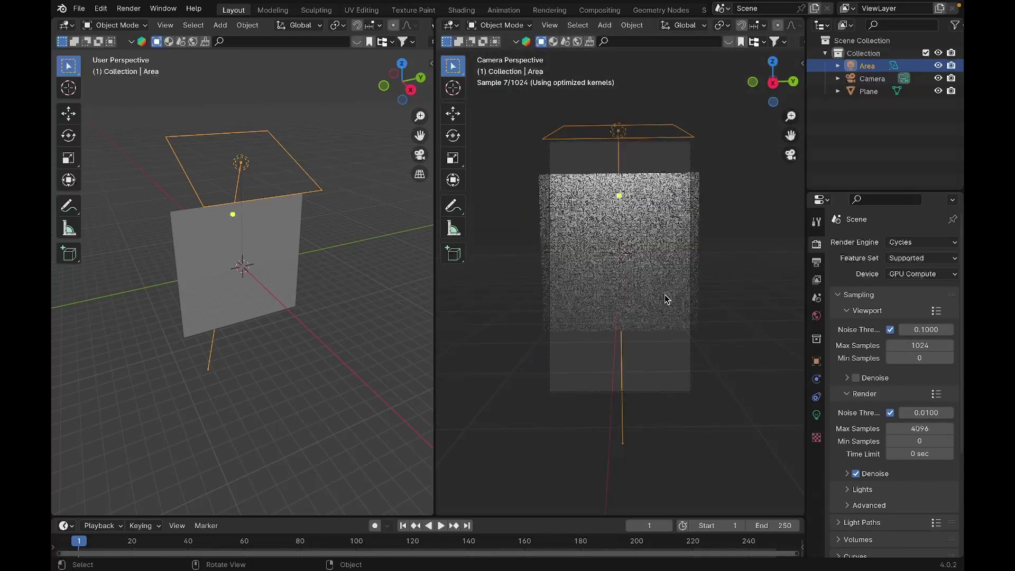
click(665, 299)
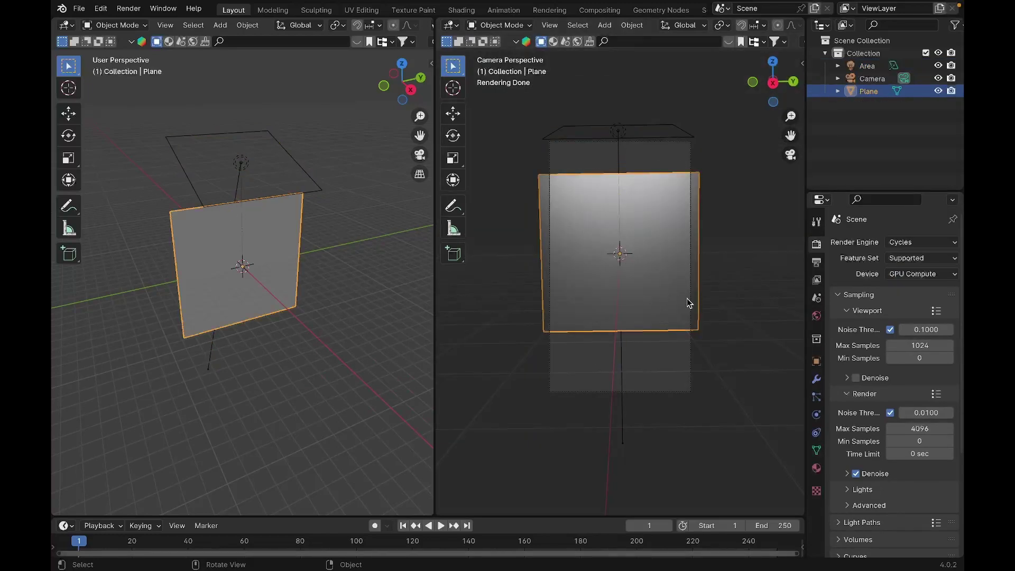
key(s)
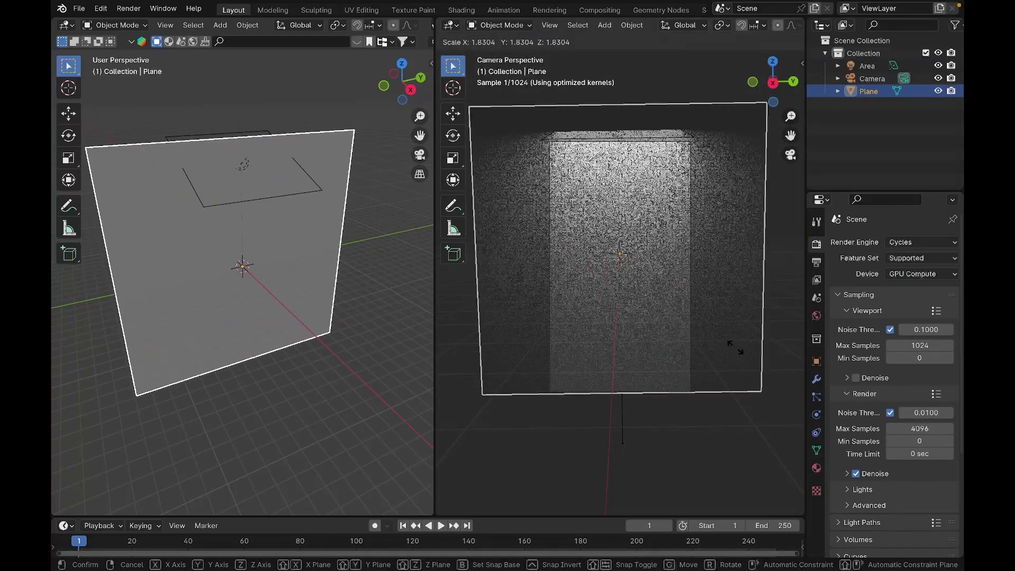
click(735, 348)
middle_drag(244, 304, 240, 275)
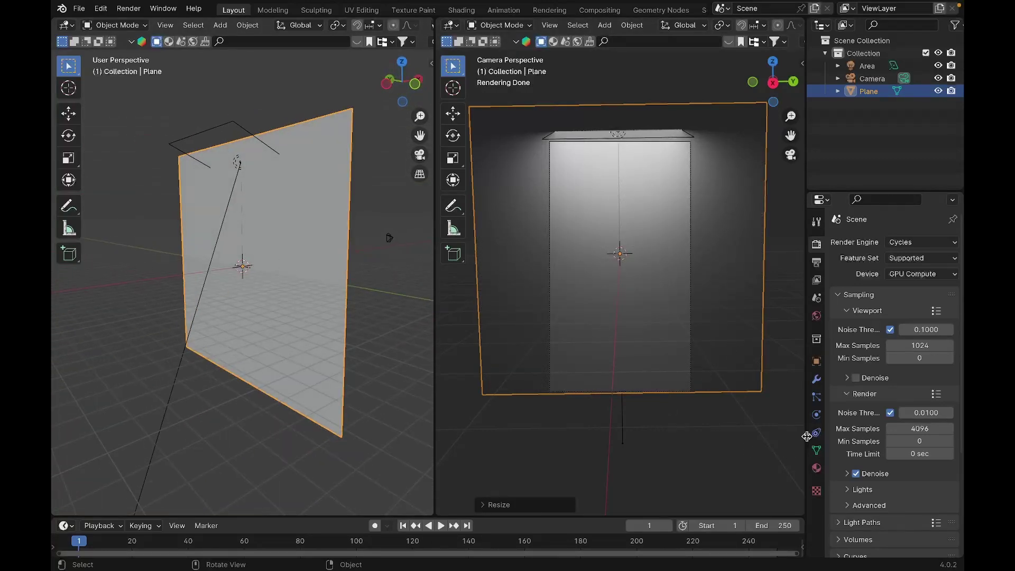
Step: Add Cloth physics to the plane and set its quality steps to 10
click(816, 418)
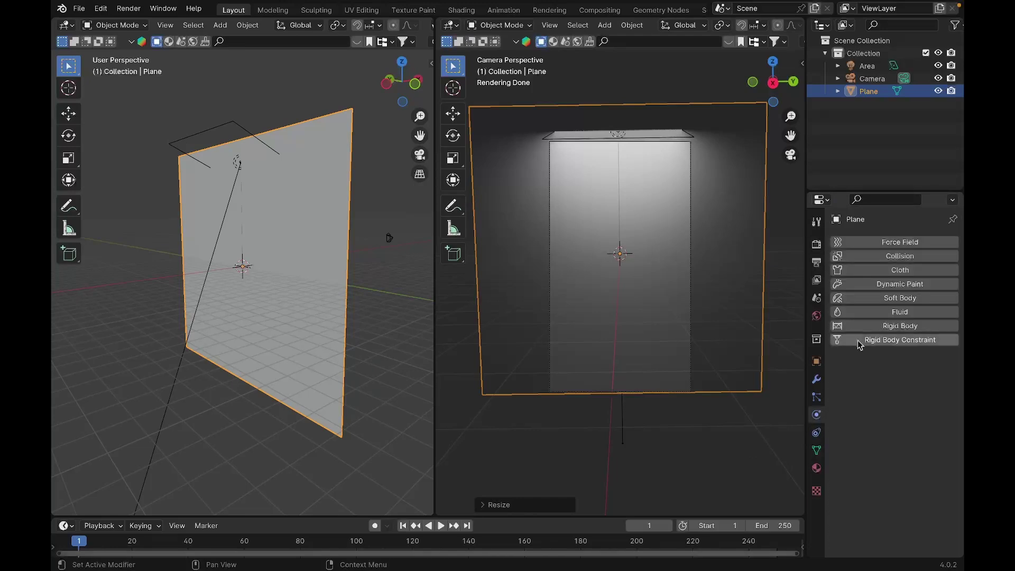
click(888, 271)
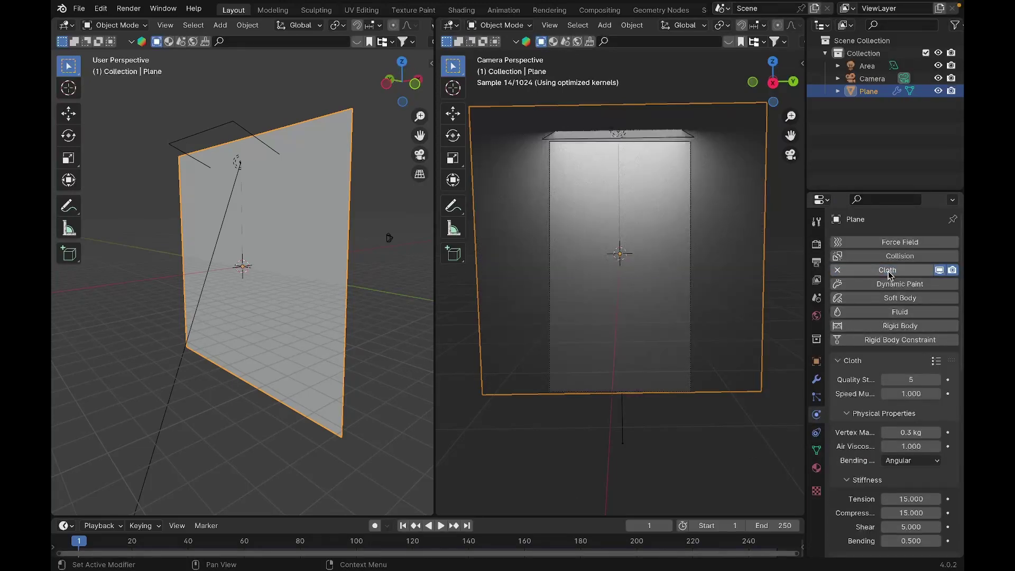
click(914, 380)
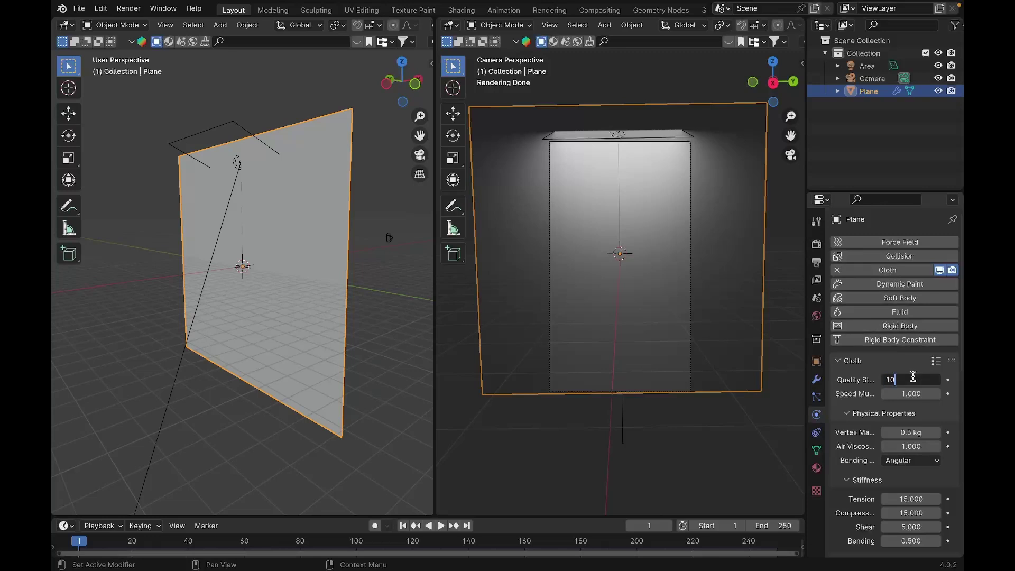
text(10)
key(Return)
Step: Set the cloth's air viscosity to 0.65 and its speed multiplier to 0.5
scroll(899, 370, down, 4)
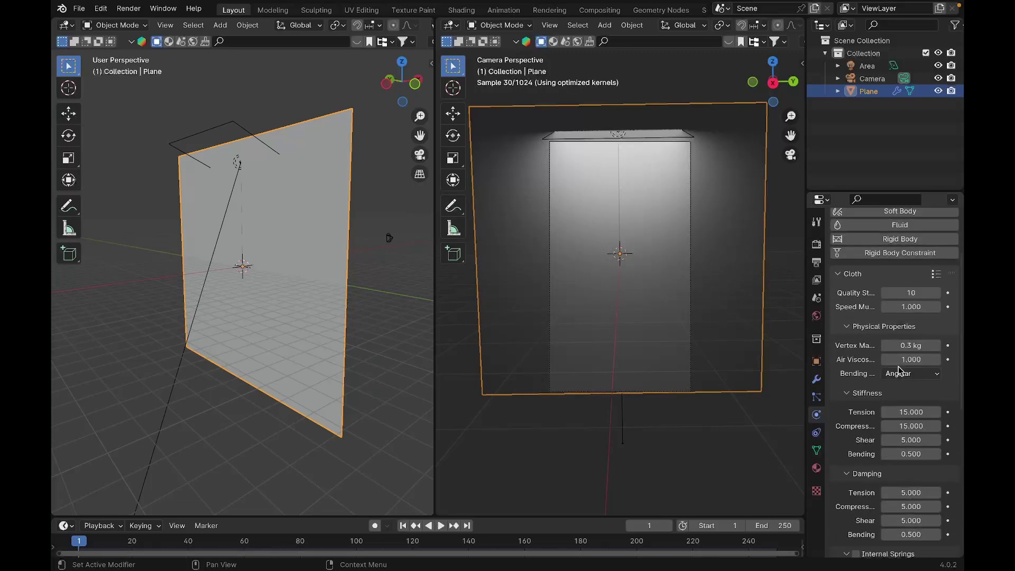
click(913, 360)
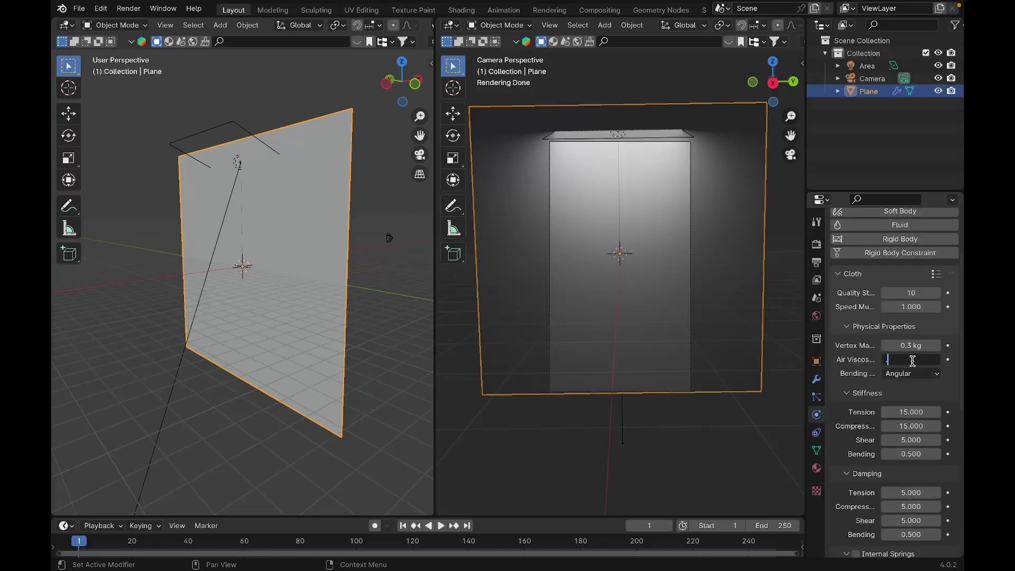
text(.65)
key(Return)
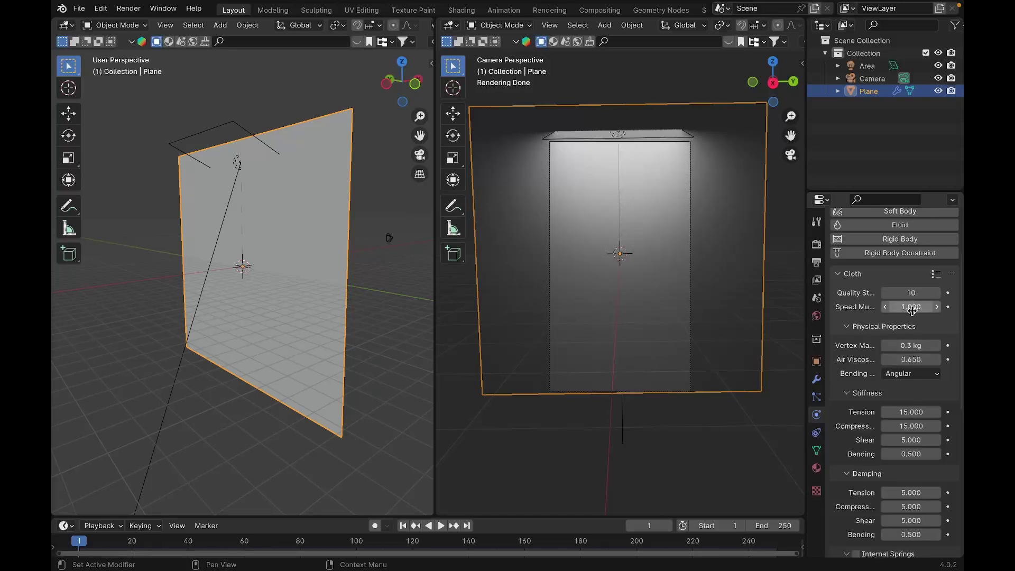
text(0.5)
key(Return)
Step: Set the cloth's stiffness tension, compression and shear all to 1.5
scroll(914, 312, down, 3)
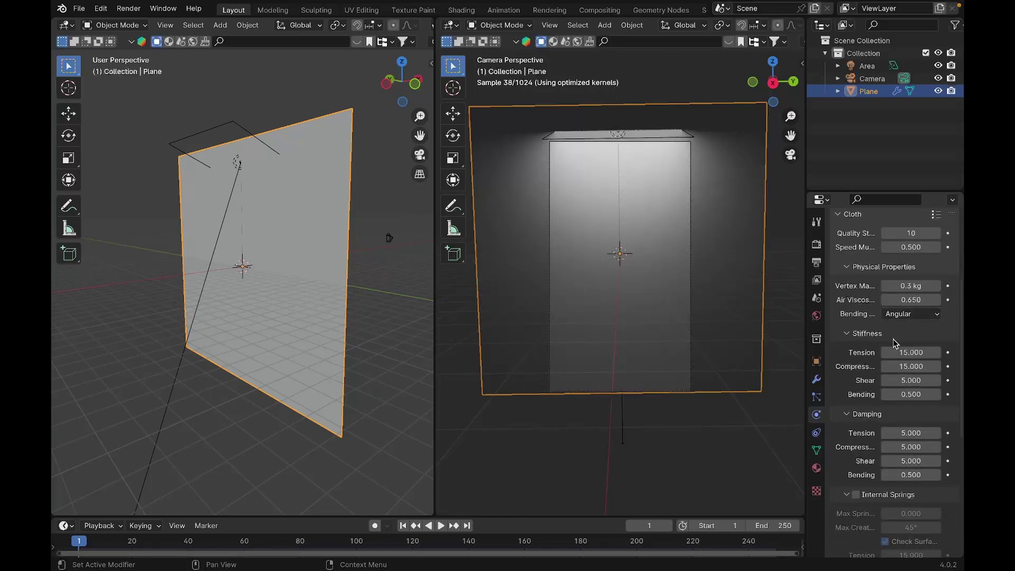
mouse_move(896, 351)
mouse_down()
mouse_move(897, 381)
mouse_move(897, 347)
mouse_up()
key(BackSpace)
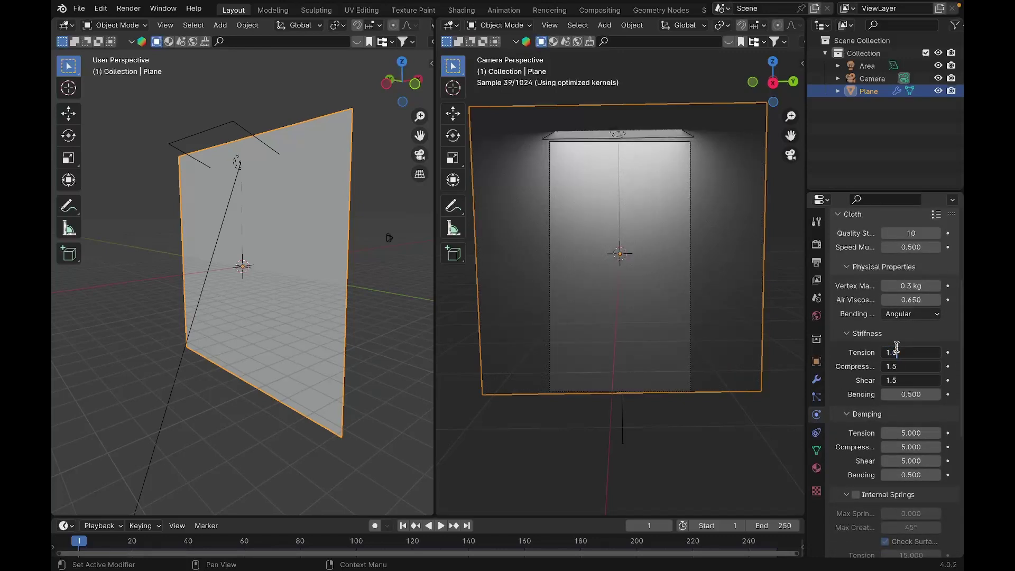
text(1.5)
key(Return)
Step: Set the cloth's damping tension, compression and shear all to 0
mouse_move(911, 432)
mouse_down()
mouse_move(904, 461)
mouse_move(903, 432)
mouse_up()
key(BackSpace)
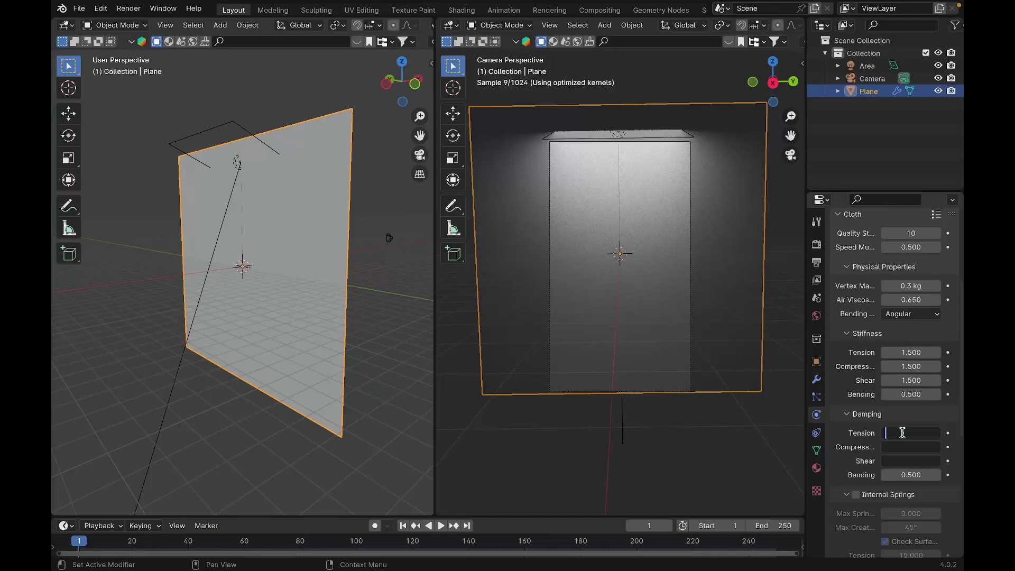
text(0)
key(Return)
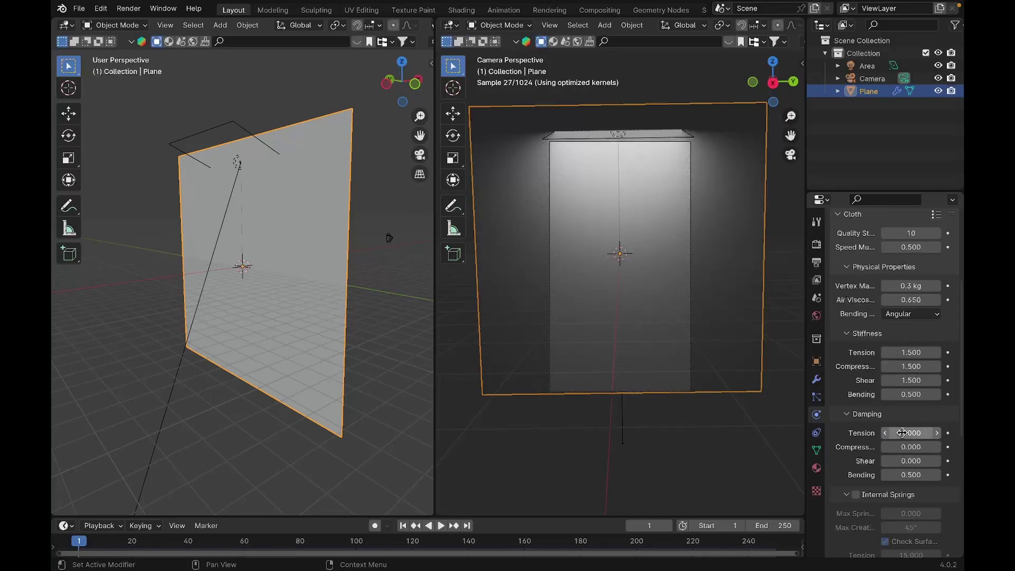
Step: Set the cloth's bending value to 0.1 for both damping and stiffness
click(912, 475)
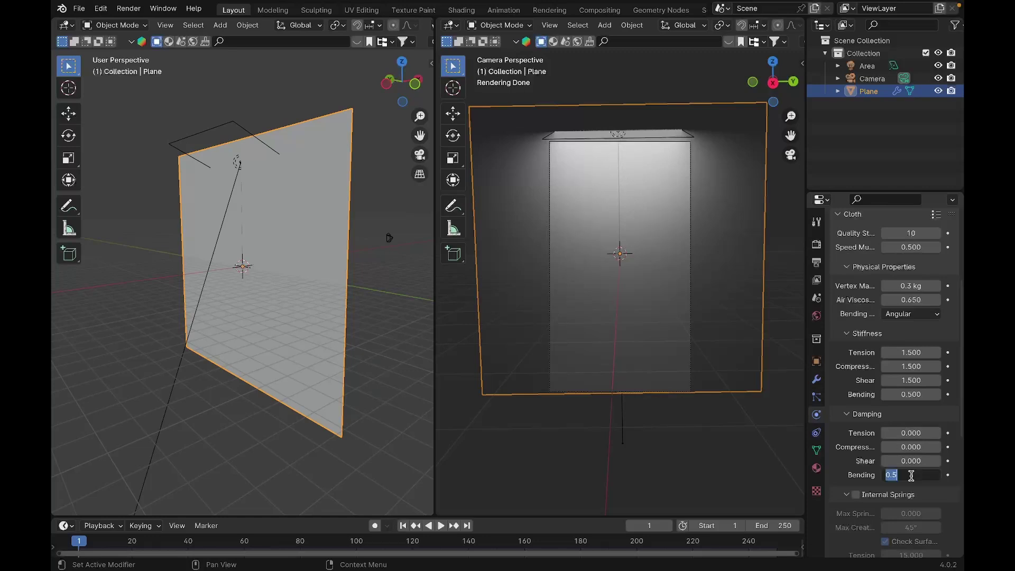
text(.1)
key(Return)
double_click(908, 394)
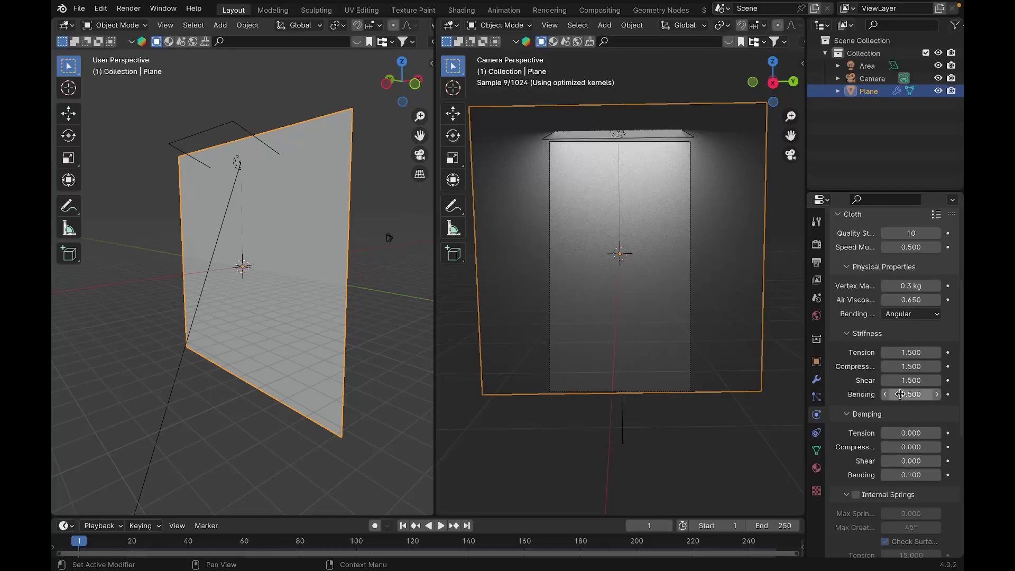
text(.1)
key(Return)
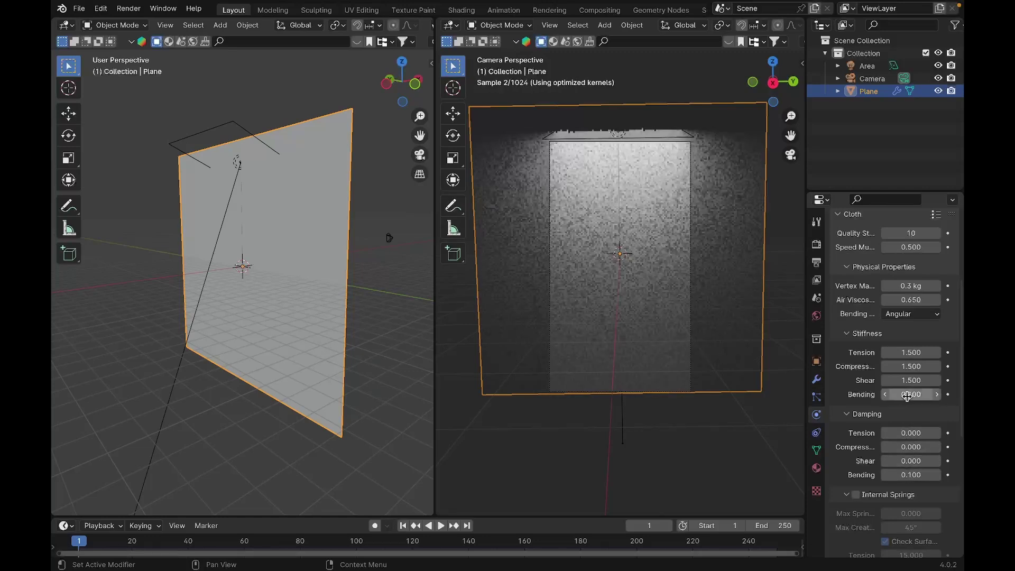
Step: Enable self collisions for the cloth and set the object collision distance to 0.003 m
scroll(907, 396, down, 12)
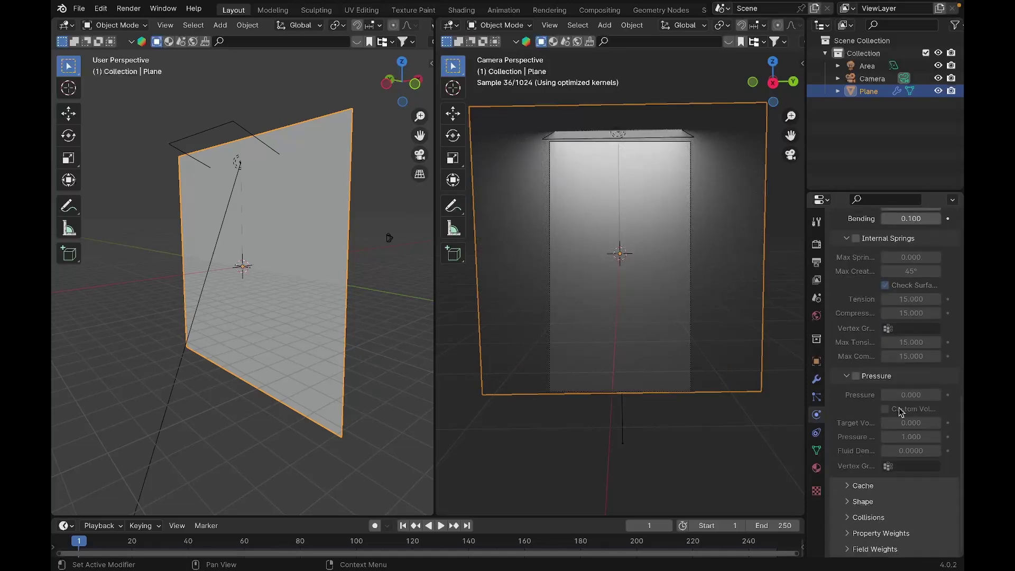
click(847, 517)
scroll(848, 517, down, 3)
middle_drag(848, 517, 857, 464)
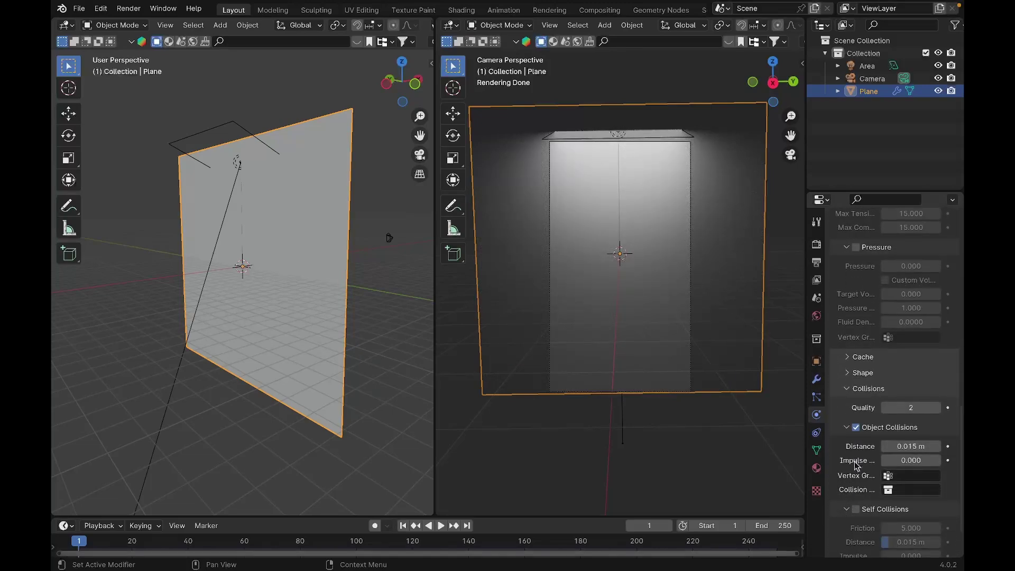
click(857, 510)
click(916, 448)
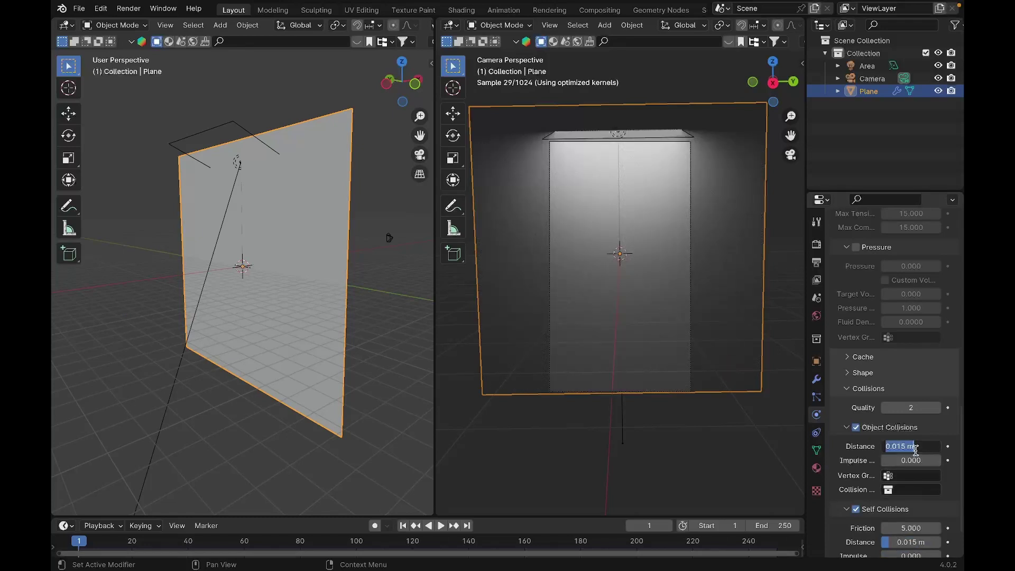
text(.00)
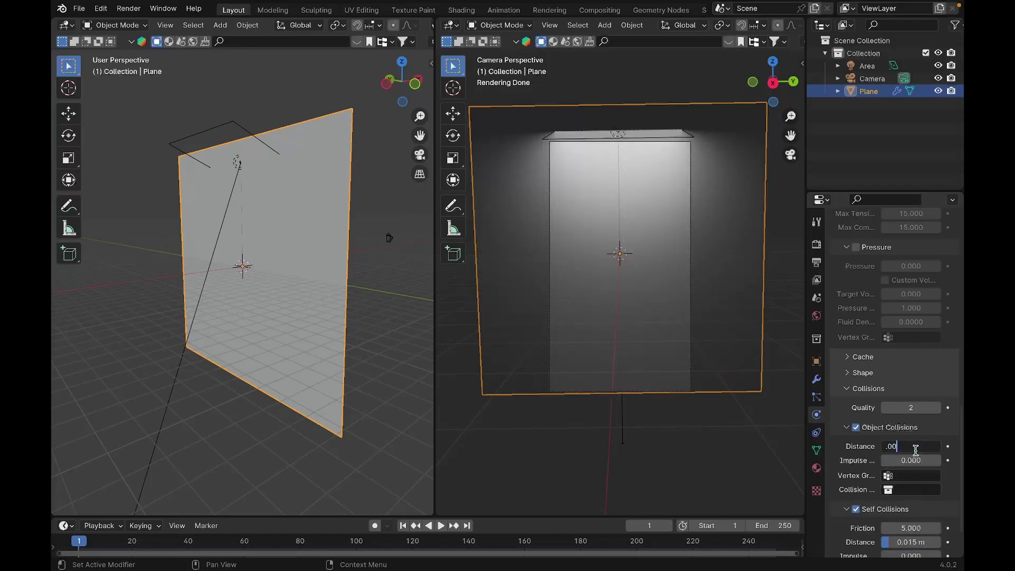
text(3)
key(Return)
Step: Set the cloth's self collision distance to 0.003 m
click(905, 542)
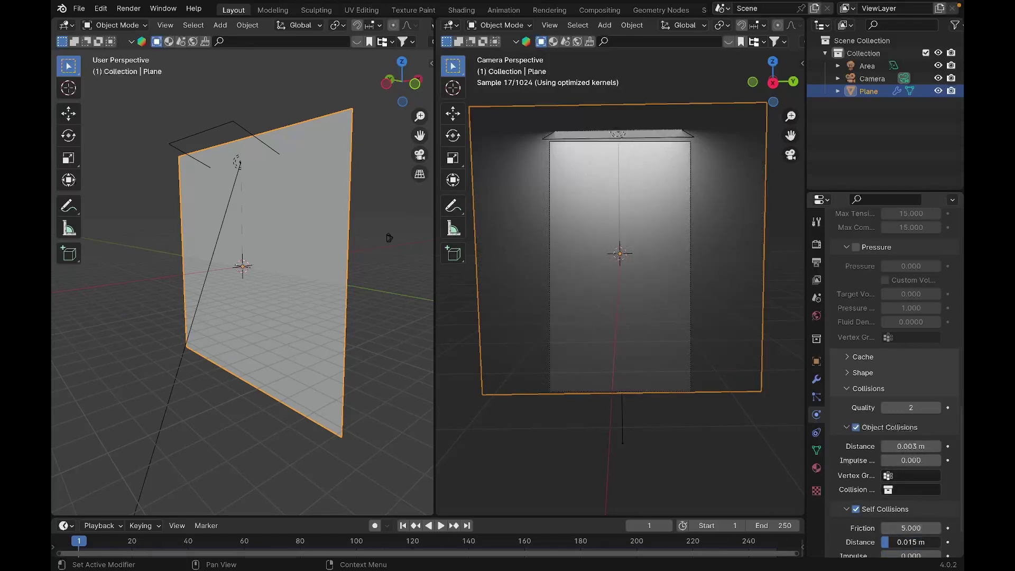
text(.)
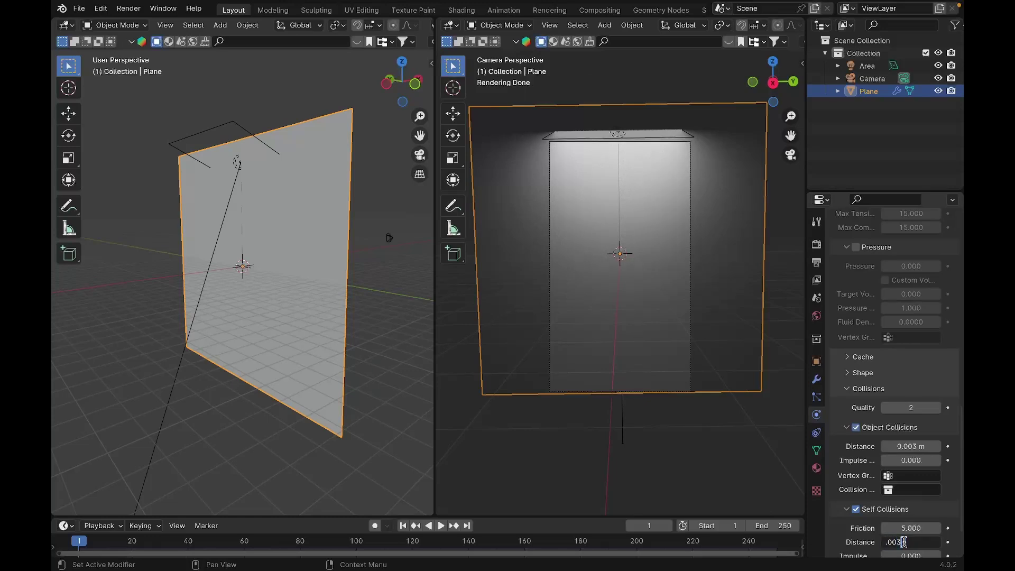
text(003)
key(Return)
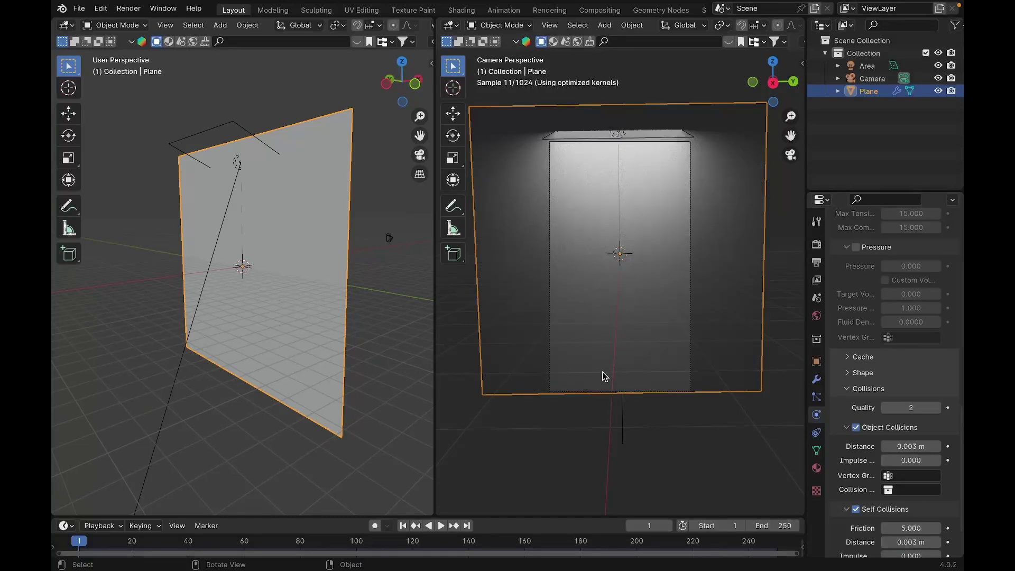
Step: Play the cloth simulation to check the plane's motion, stop it and return to frame 0
key(space)
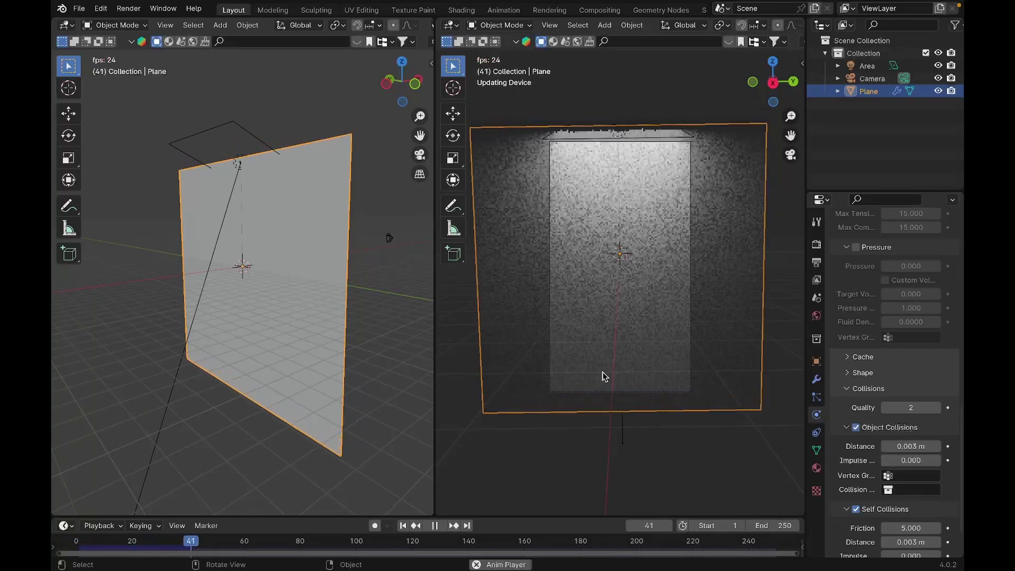
key(space)
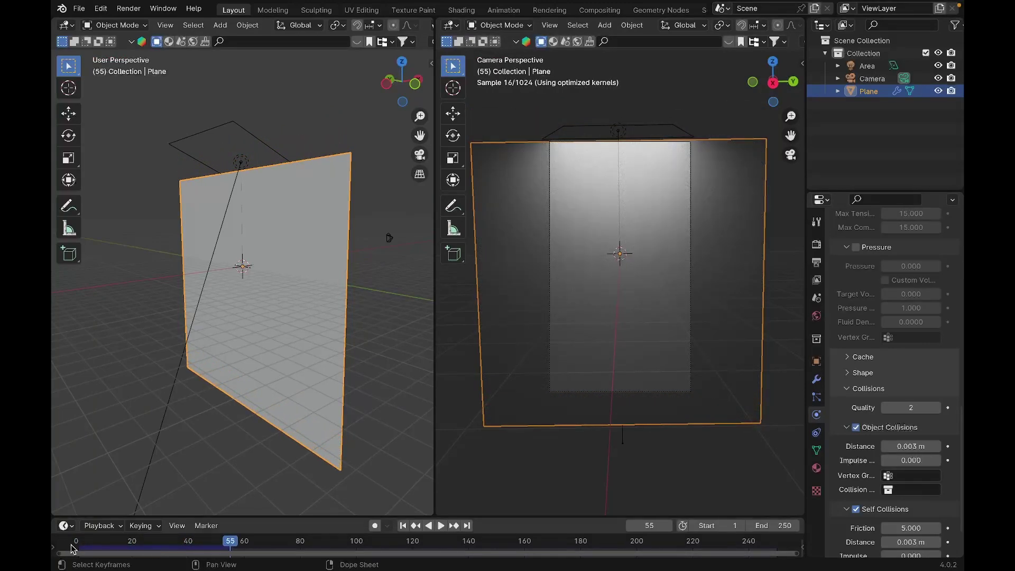
click(76, 545)
scroll(886, 472, down, 3)
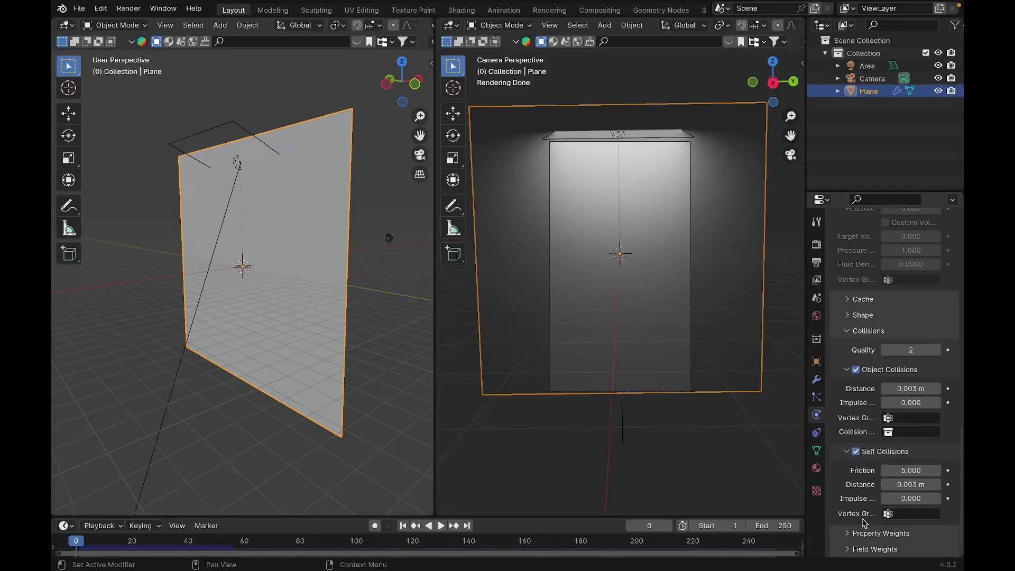
Step: Set the cloth's gravity field weight to 0 and play the simulation briefly to check the plane's motion
scroll(851, 548, down, 8)
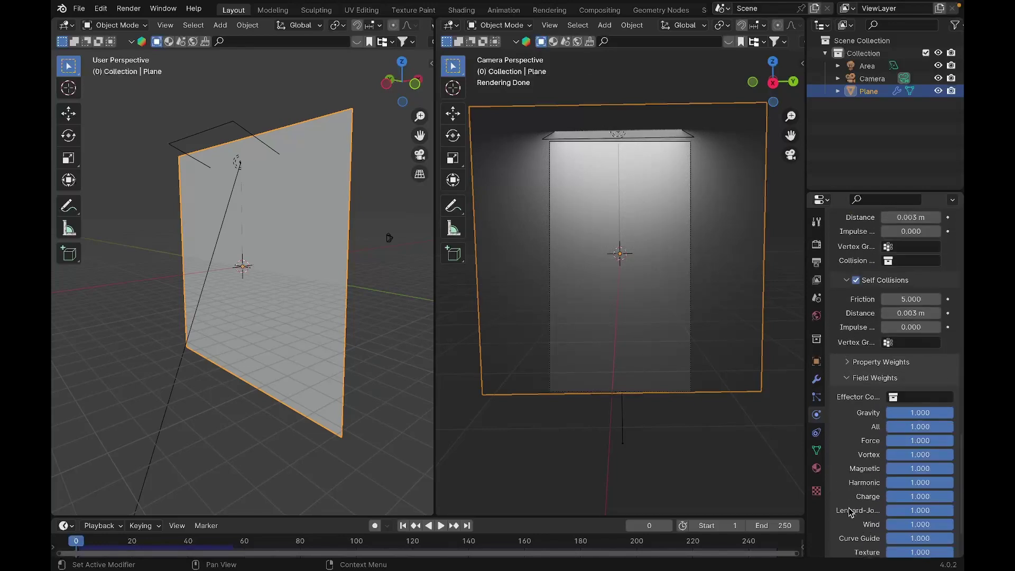
key(BackSpace)
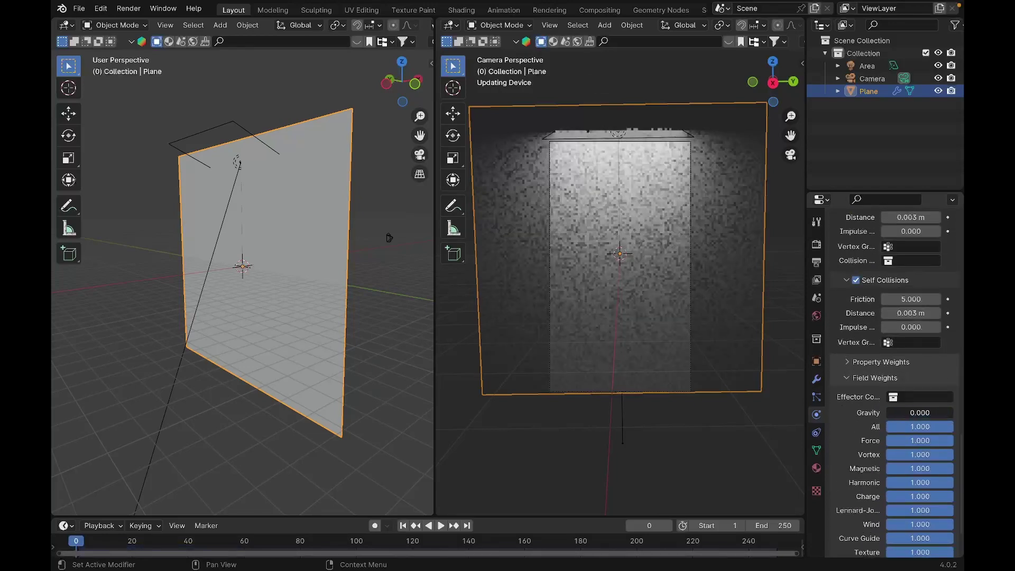
key(space)
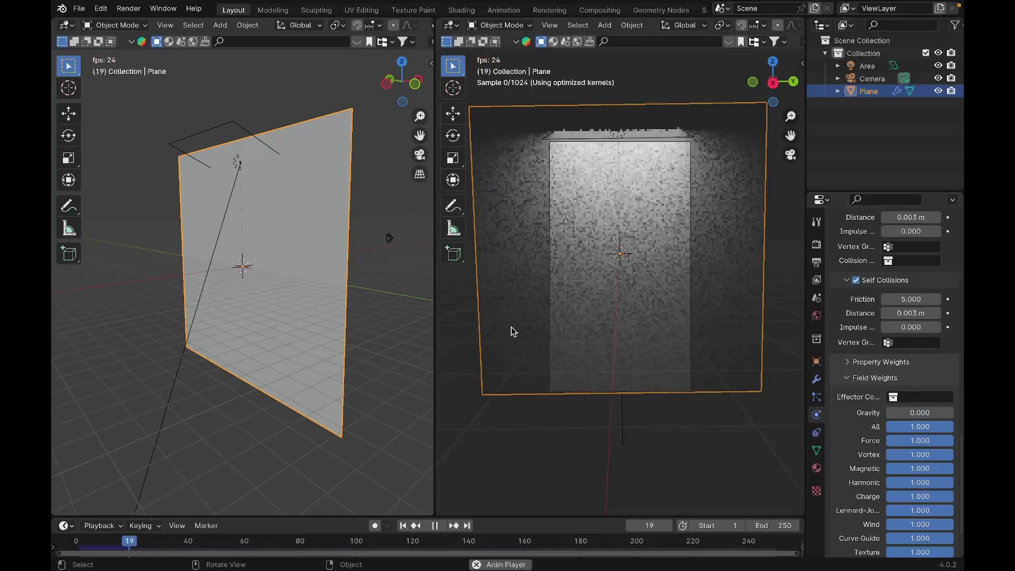
key(space)
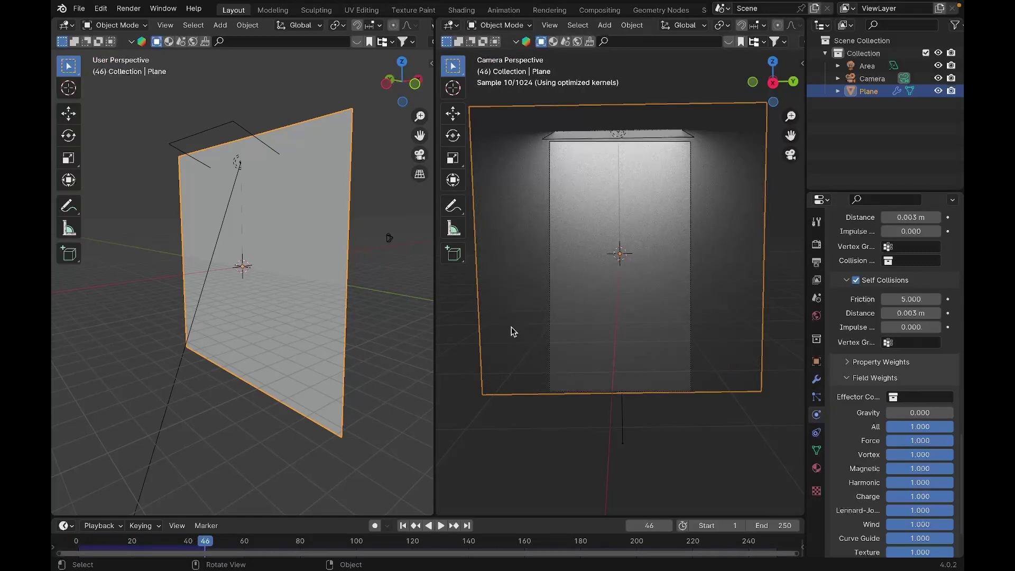
Step: Move the area light up along the Z axis until it sits above the plane's upper edge
click(620, 138)
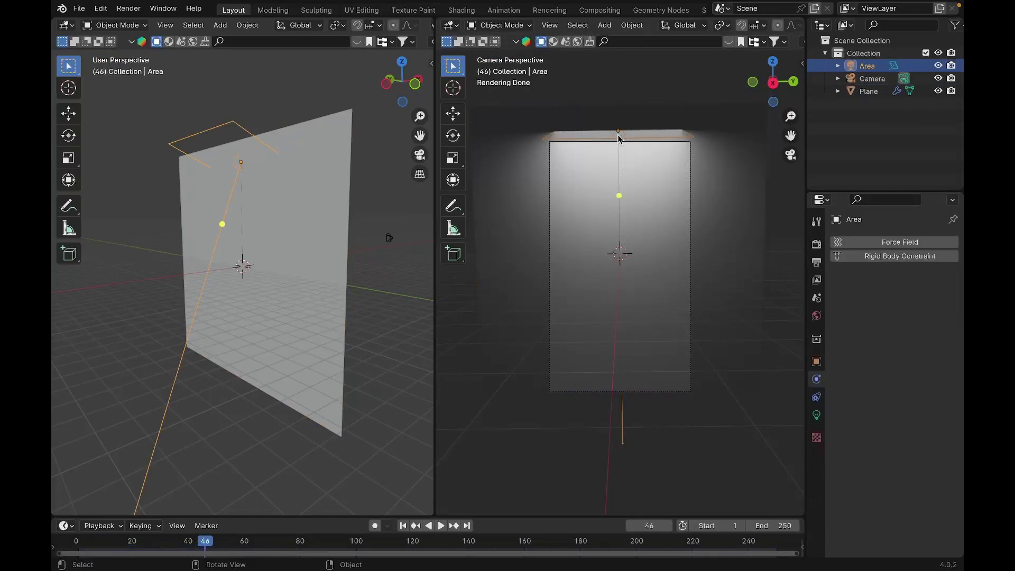
key(g)
key(z)
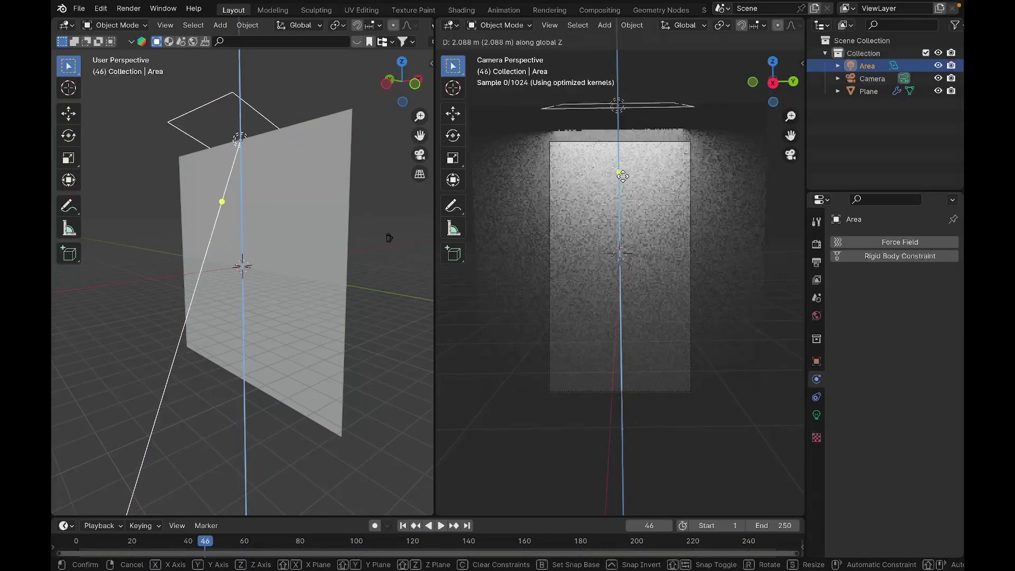
click(623, 174)
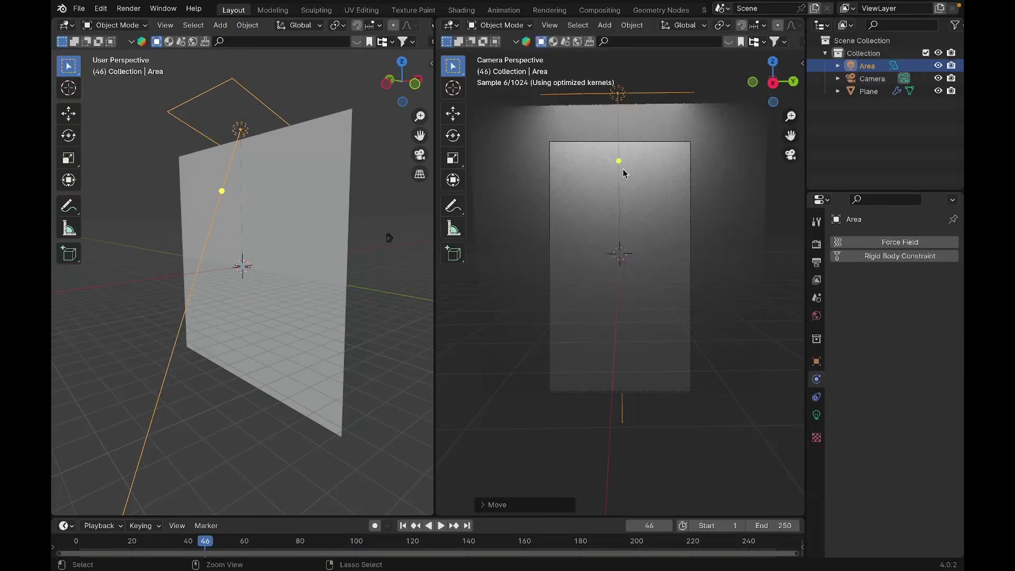
Step: Limit the camera viewport's rendered preview to a region around the camera frame and hide that viewport's overlays
drag(545, 132, 696, 418)
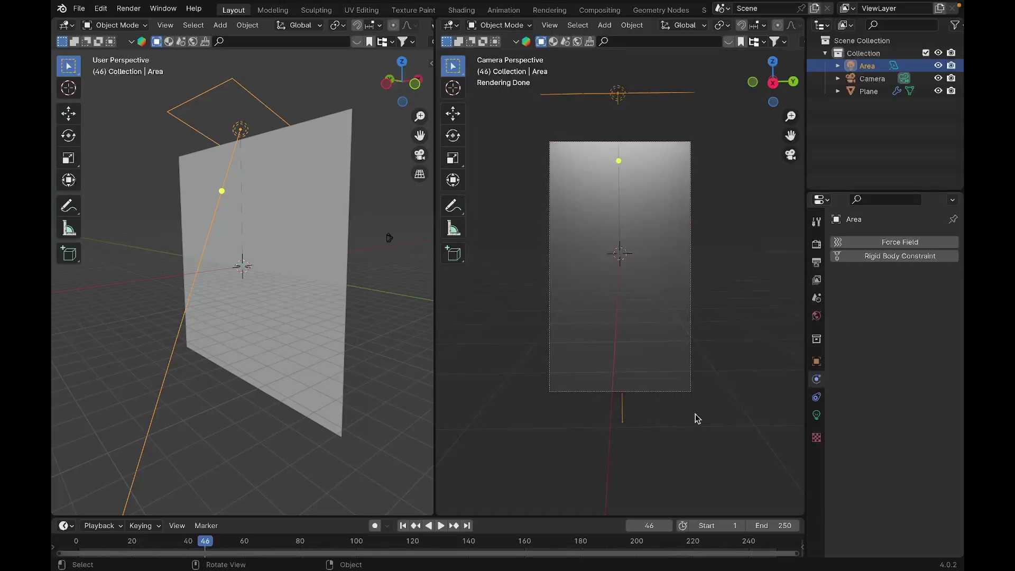
scroll(742, 32, down, 5)
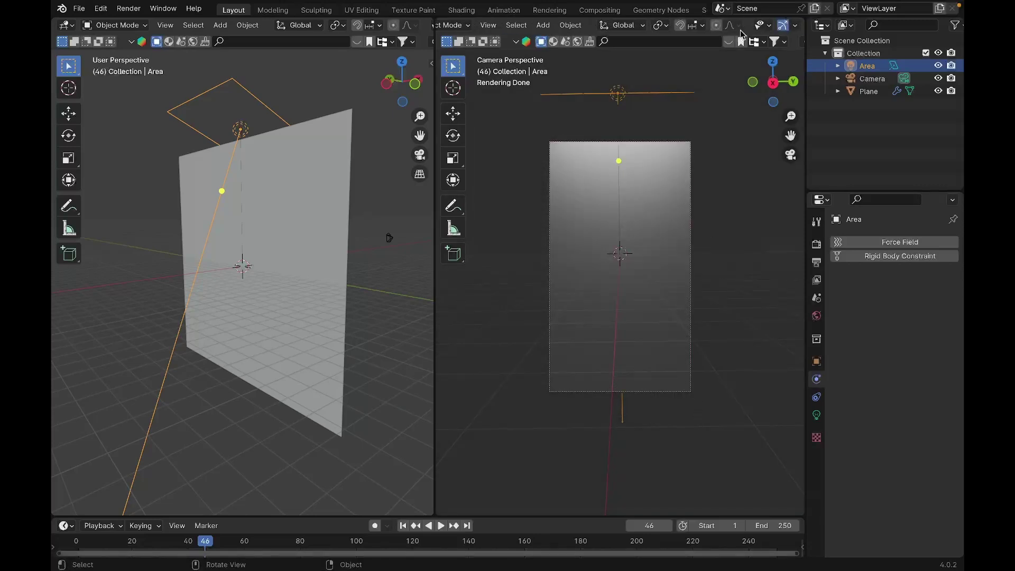
click(748, 26)
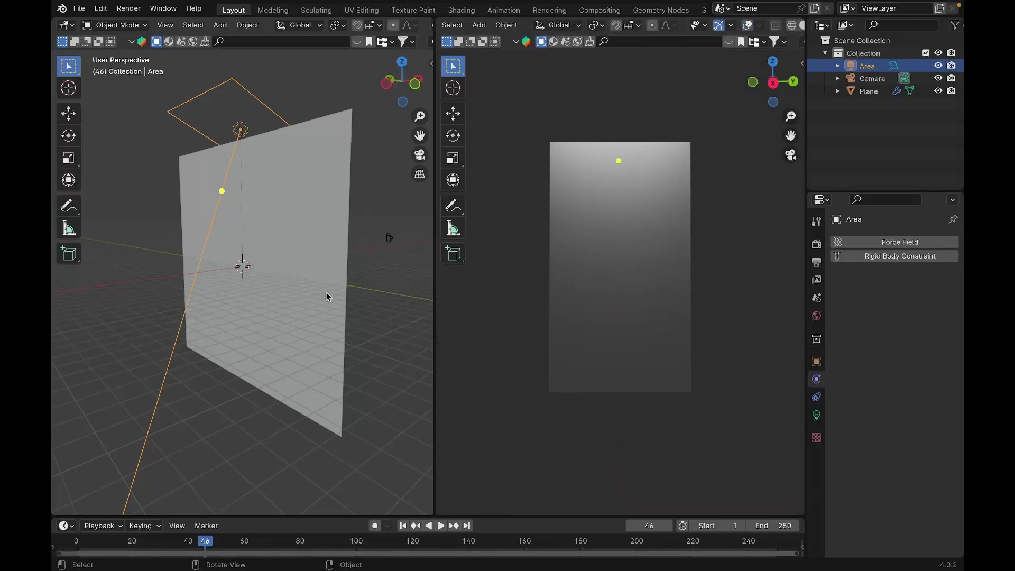
Step: Return the timeline to frame 0 and add a text object to the scene
click(75, 538)
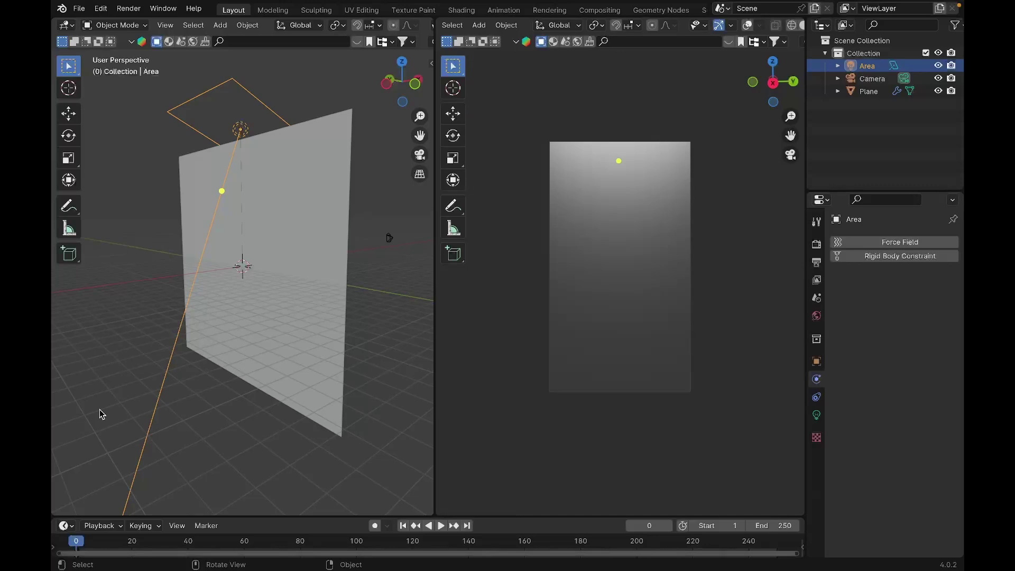
key(KP_4)
key(shift+a)
mouse_move(102, 414)
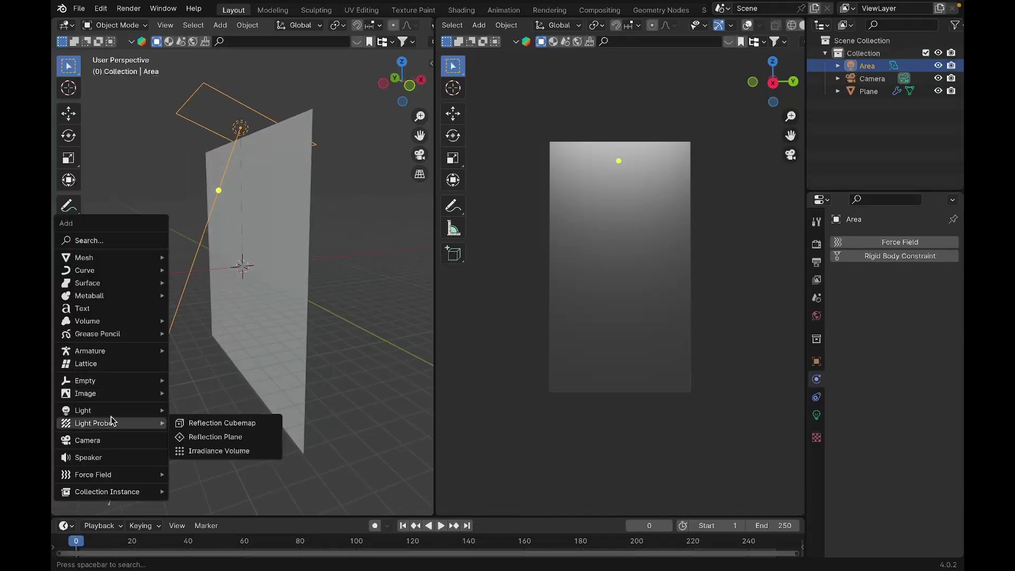
click(115, 309)
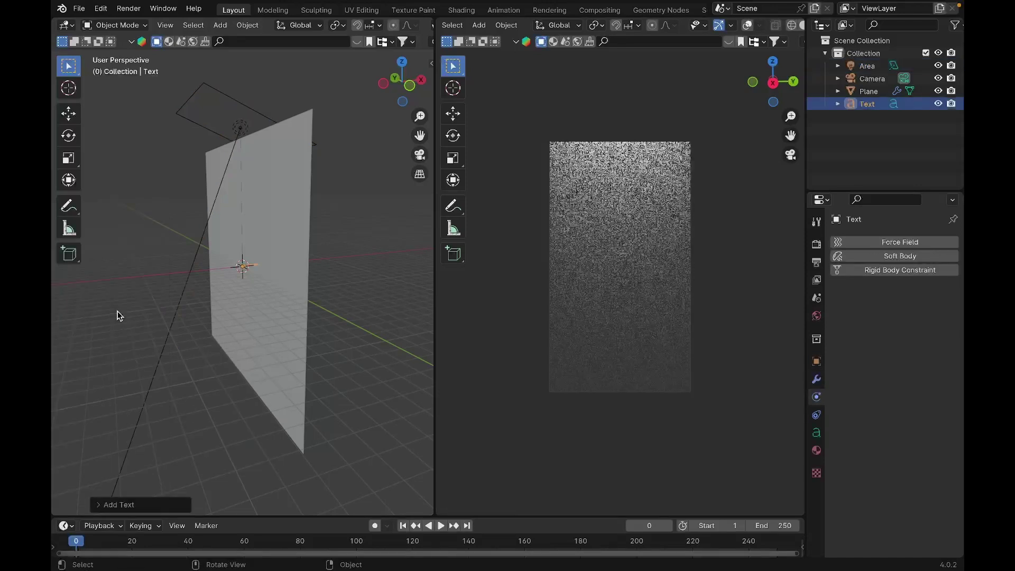
Step: Delete all the placeholder letters of the new text object in Edit Mode
key(KP_6)
key(KP_8)
key(KP_8)
key(KP_8)
key(KP_8)
key(KP_8)
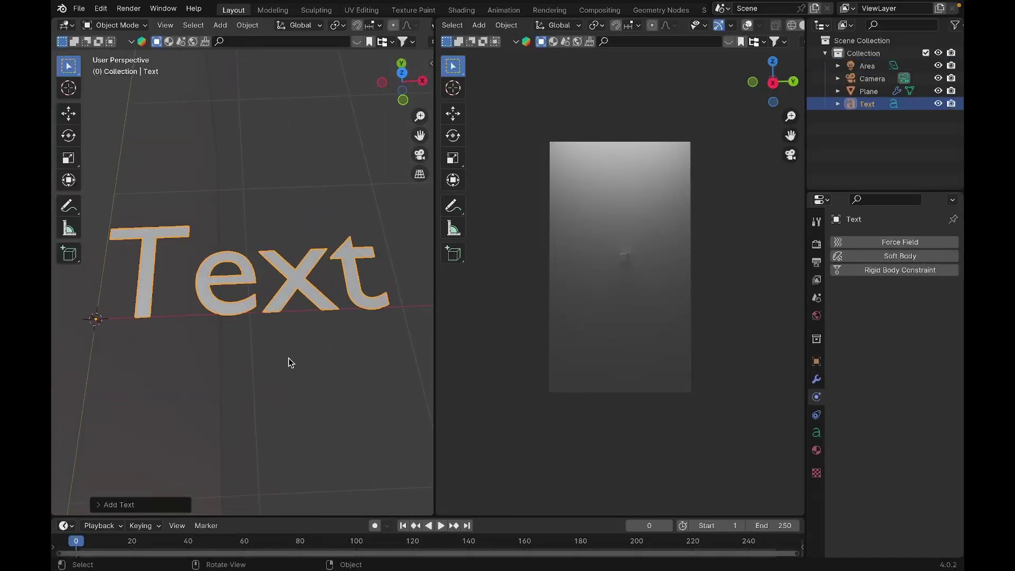
key(Tab)
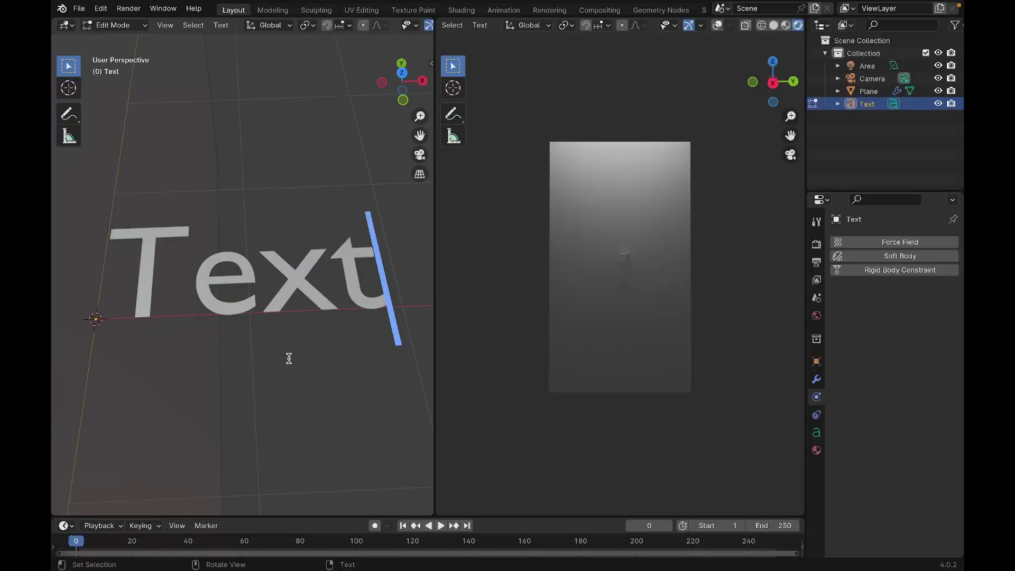
key(BackSpace)
key(BackSpace)
key(BackSpace)
key(BackSpace)
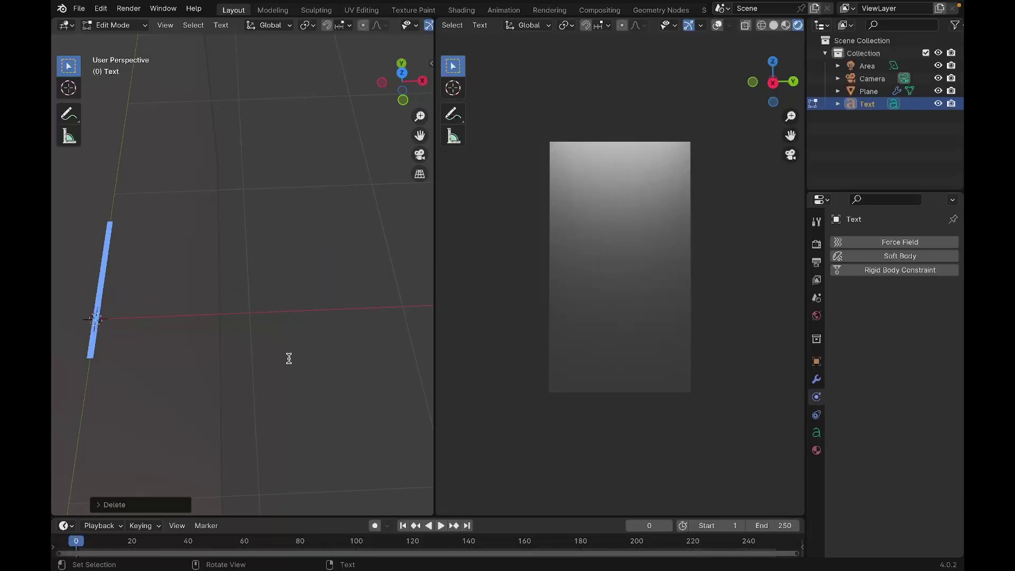
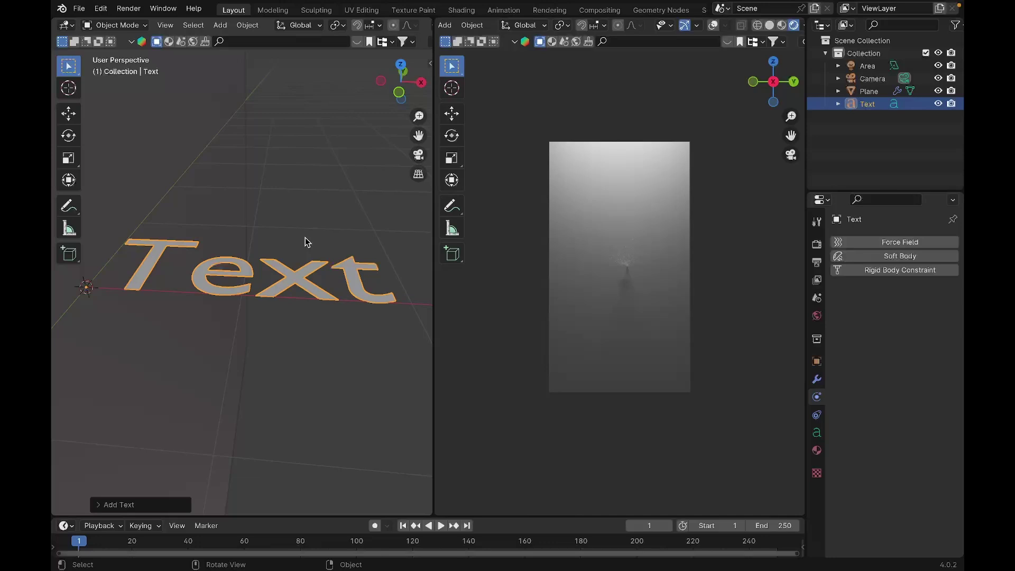
Step: Save the project as c.blend in the blender folder
key(super+s)
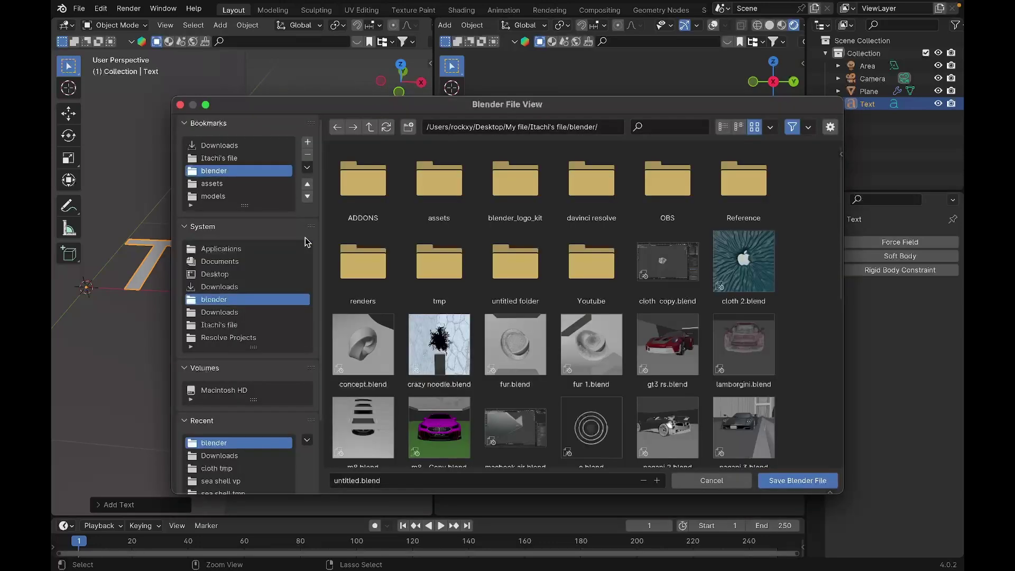
click(415, 478)
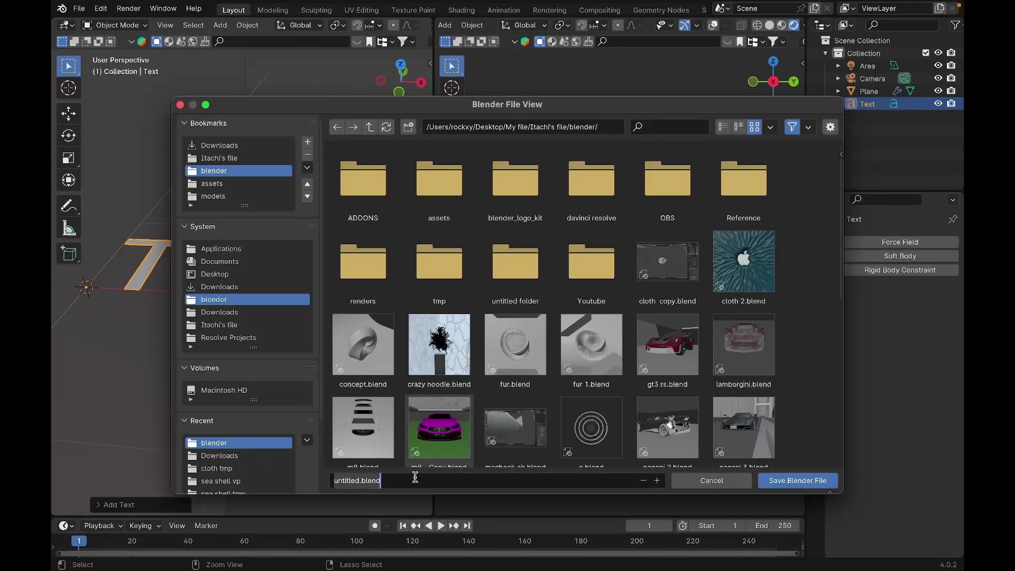
text(c)
key(Return)
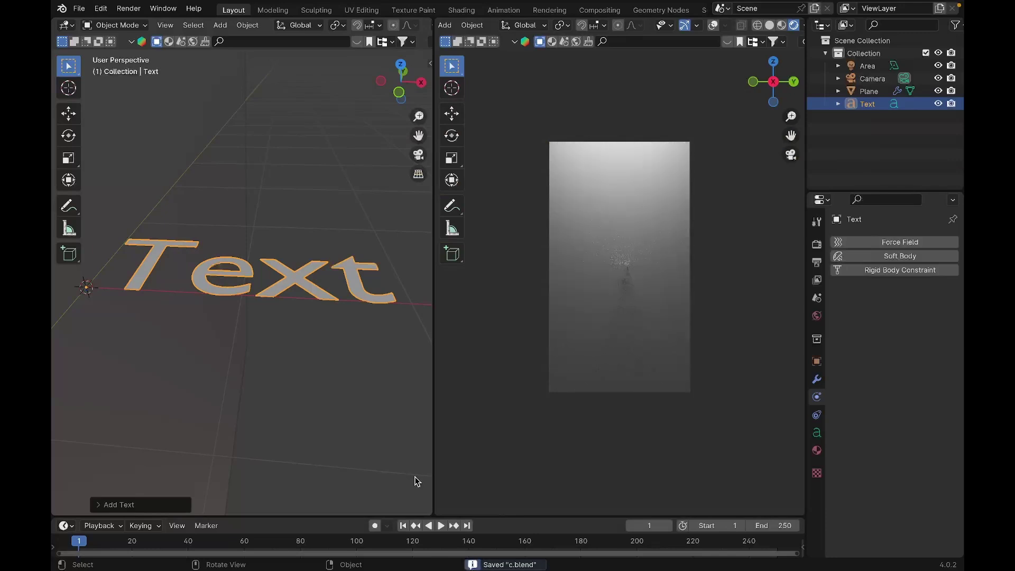
Step: Replace the text object's placeholder wording with "Blender _inn" and return to Object Mode
middle_drag(338, 322, 339, 324)
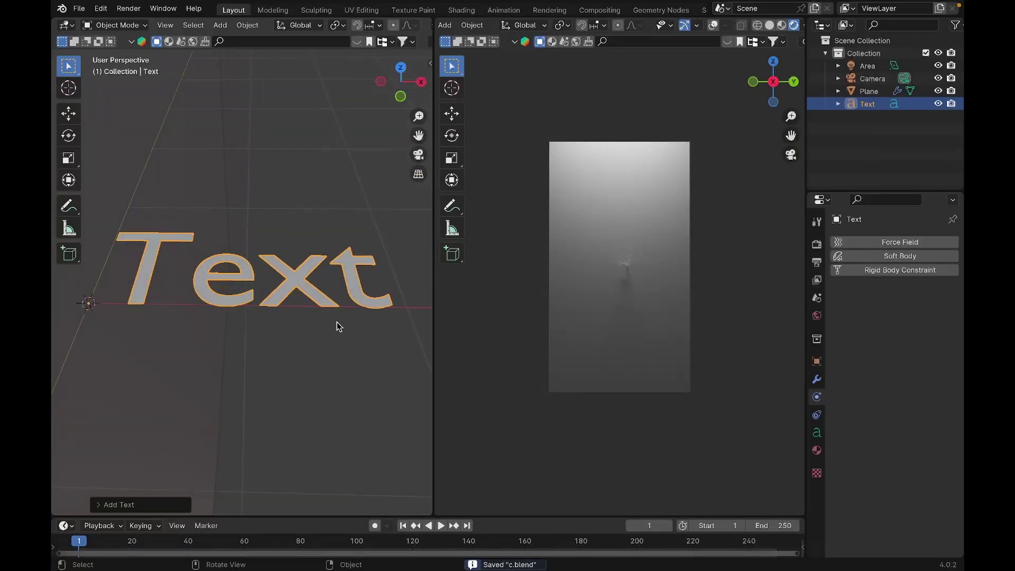
key(Tab)
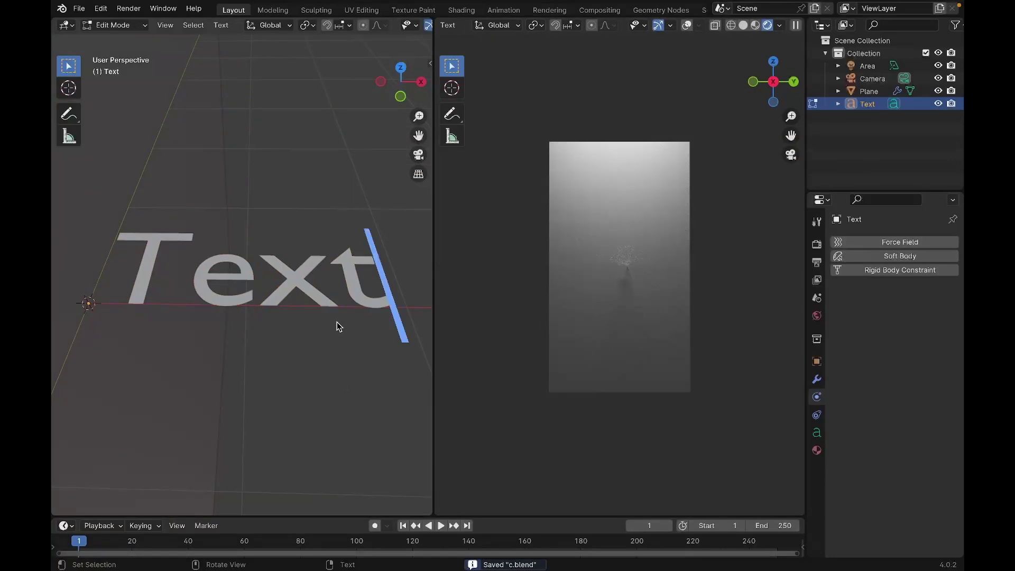
key(BackSpace)
key(BackSpace)
key(BackSpace)
key(BackSpace)
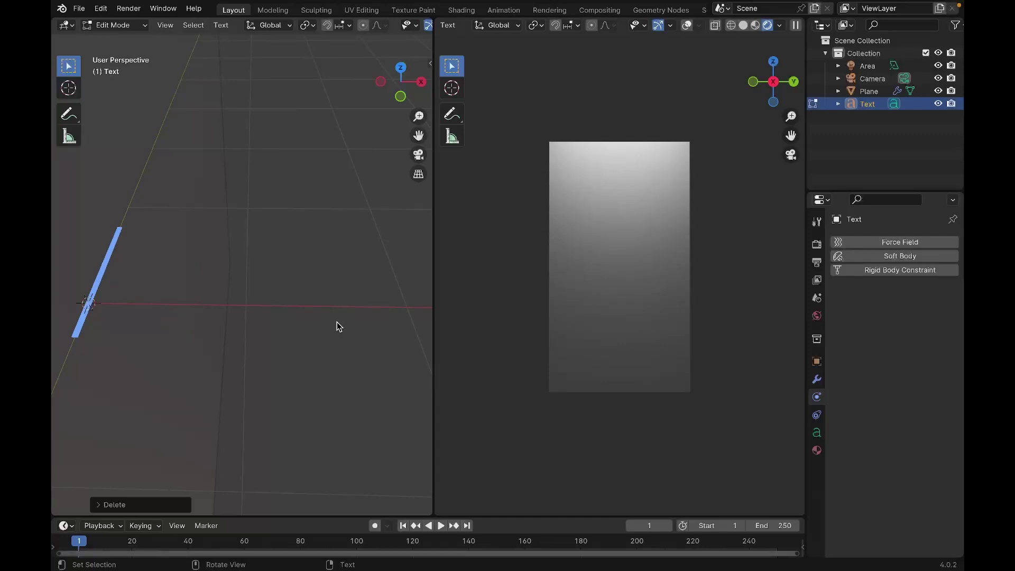
text(Blend)
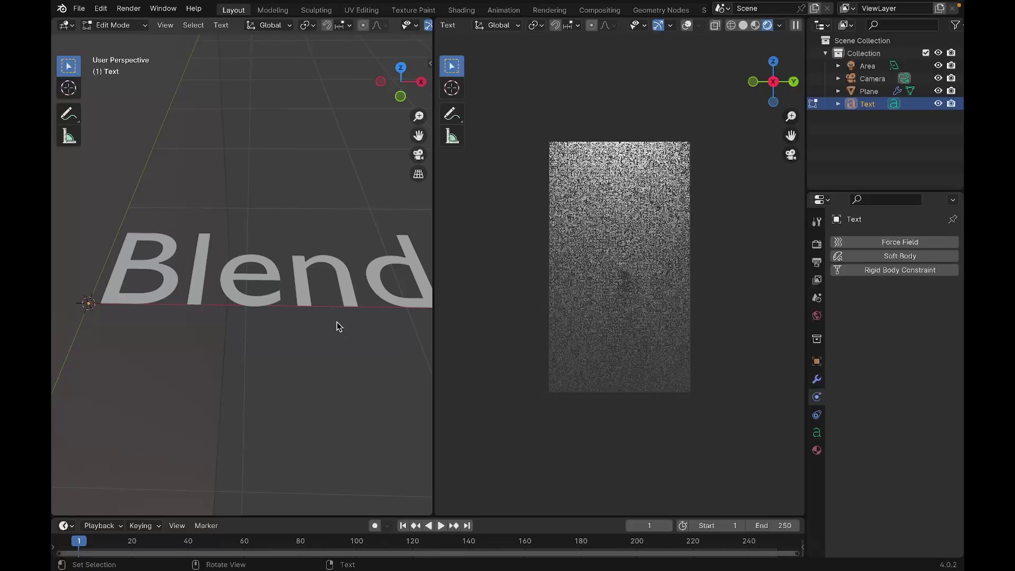
key(Return)
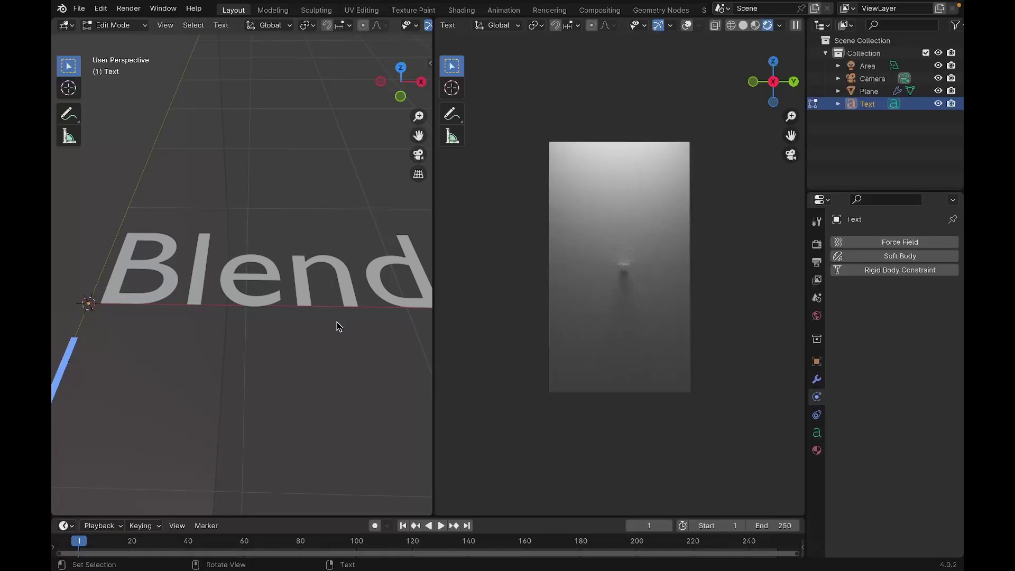
key(BackSpace)
text(er)
key(Tab)
scroll(337, 322, down, 2)
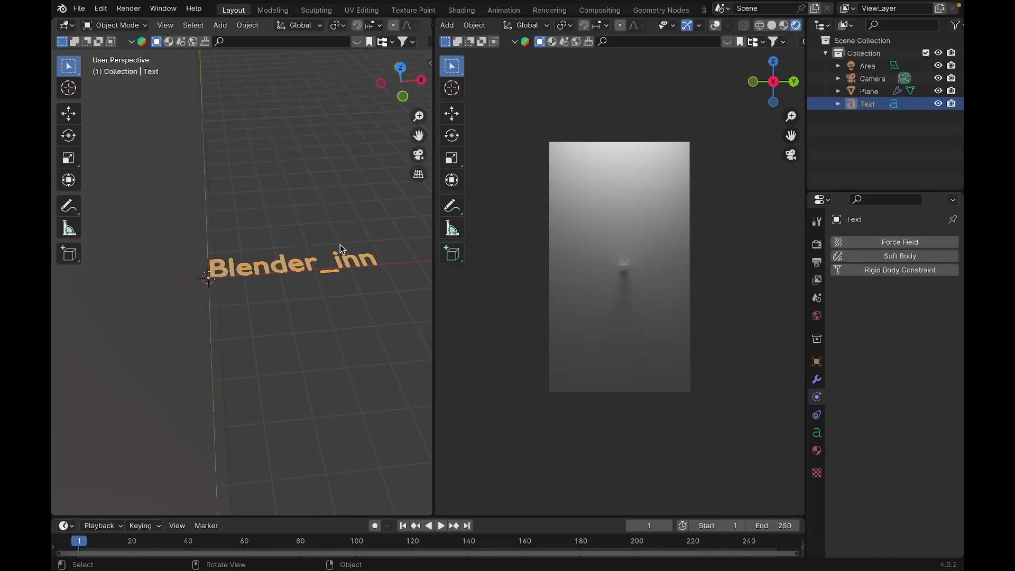
Step: Scale the text object down and rotate it 90° about the X axis and 90° about the Z axis
key(s)
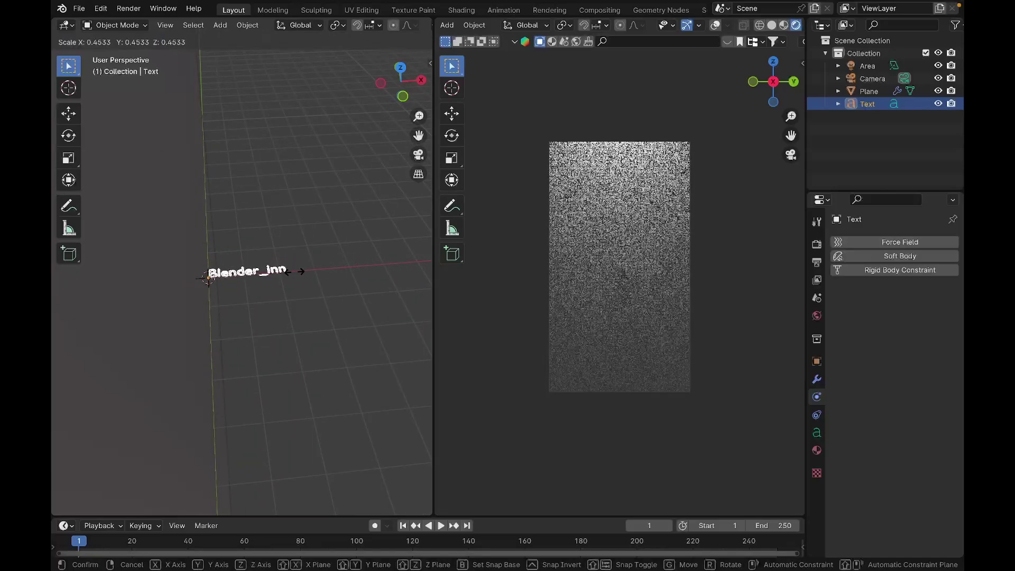
click(280, 277)
middle_drag(280, 278, 280, 279)
key(r)
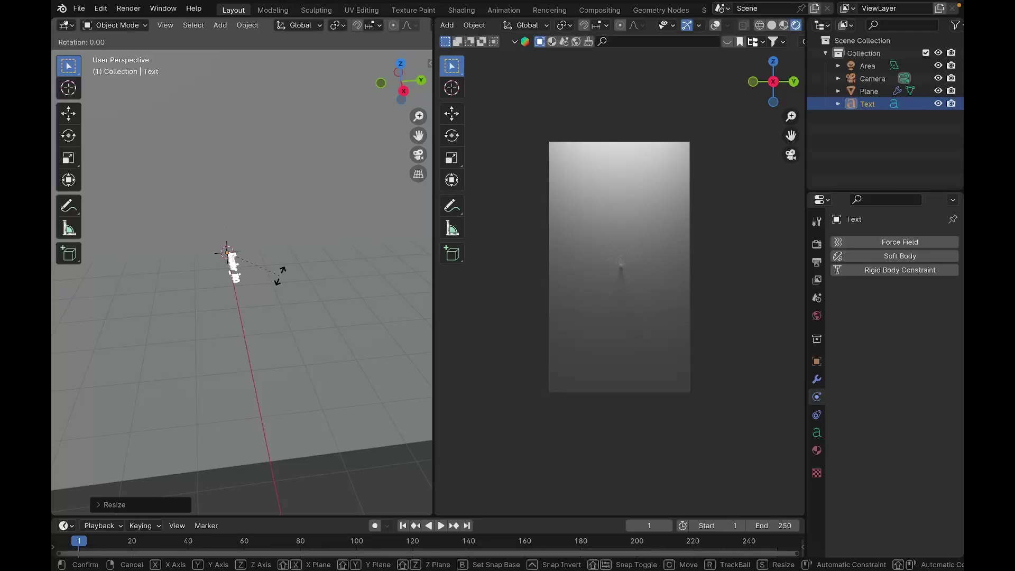
text(x)
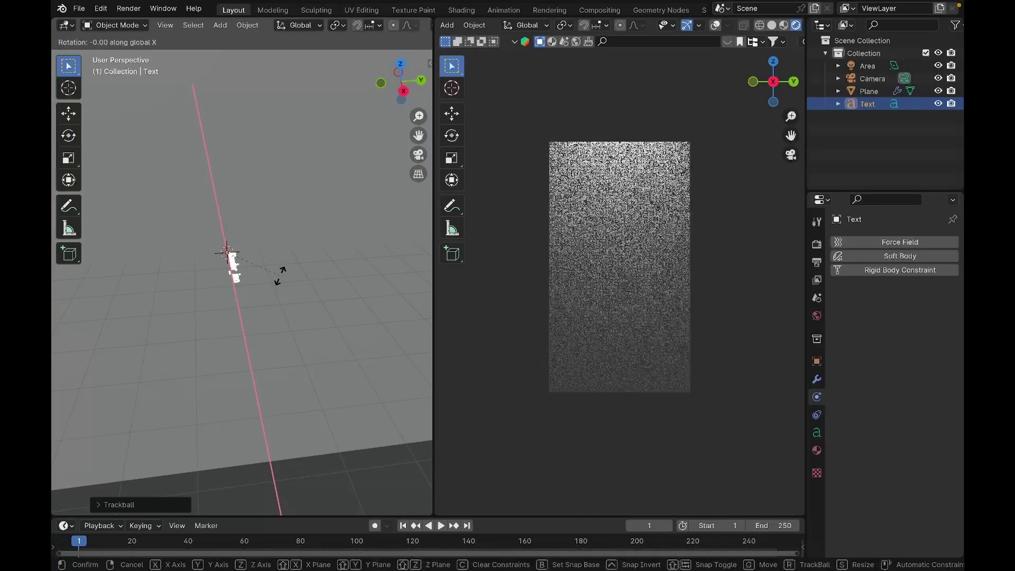
text(90)
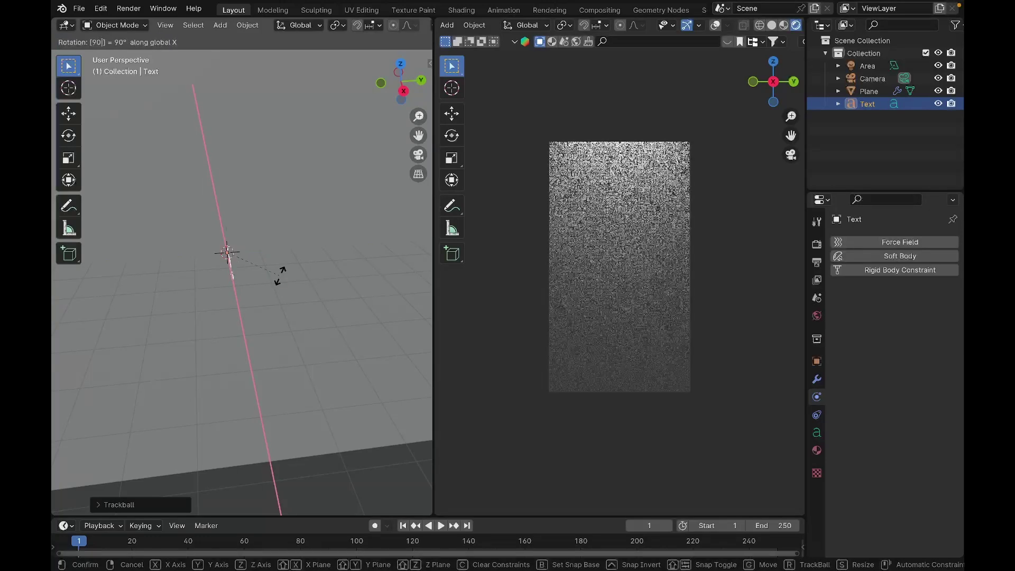
key(Return)
text(rz90)
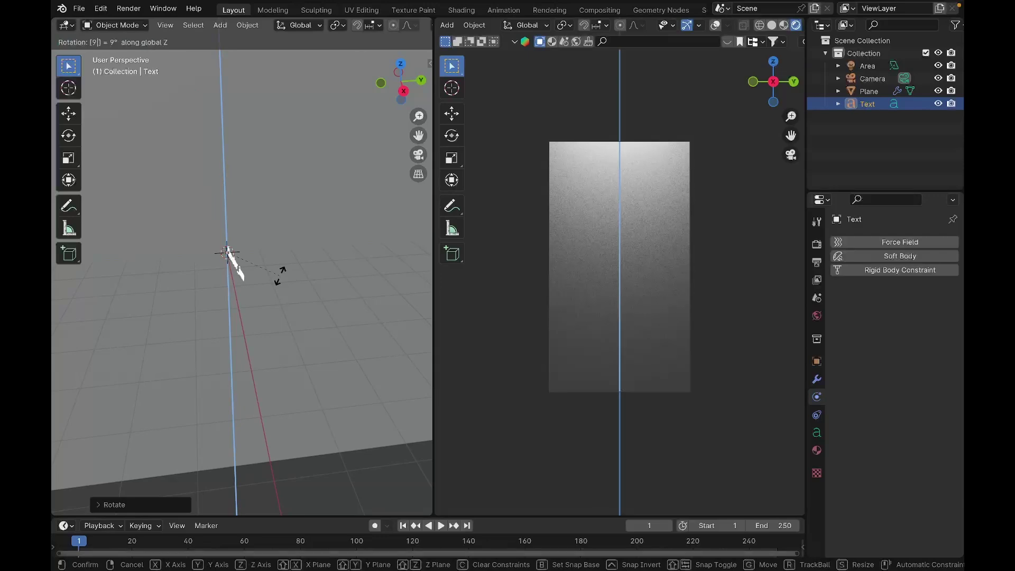
key(Return)
Step: Examine the rotated text's orientation against the plane from several angles
key(KP_6)
key(KP_6)
key(KP_6)
key(KP_6)
key(KP_6)
key(KP_6)
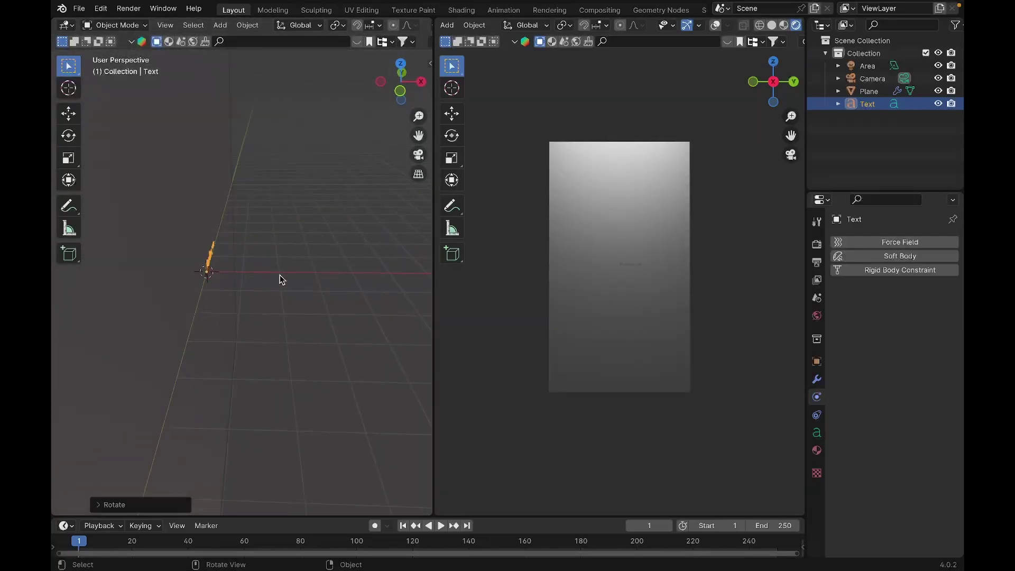
key(KP_6)
key(KP_6)
key(KP_6)
key(KP_6)
key(KP_6)
key(KP_6)
key(KP_6)
key(KP_6)
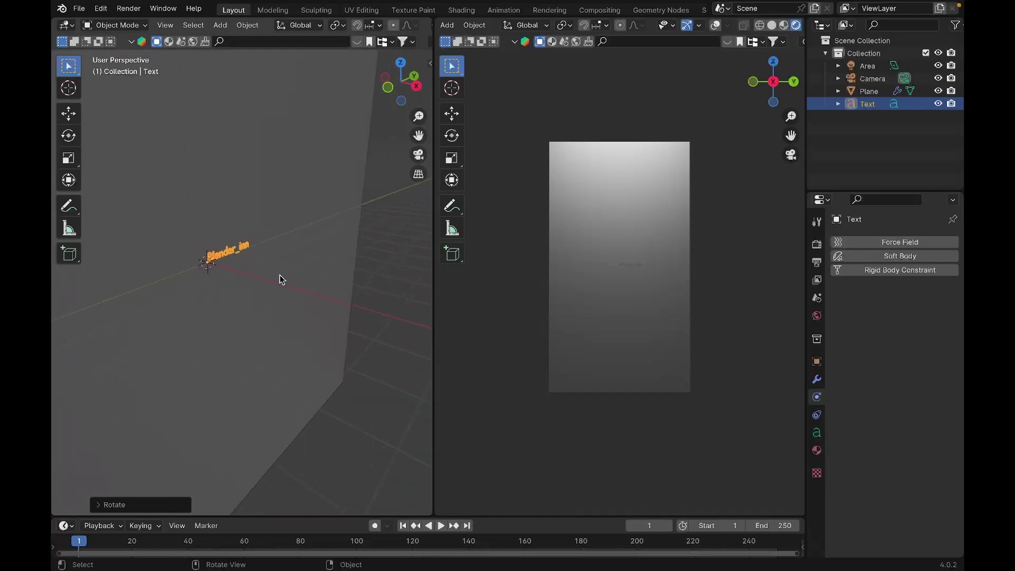
key(KP_6)
key(KP_6)
key(KP_6)
key(KP_6)
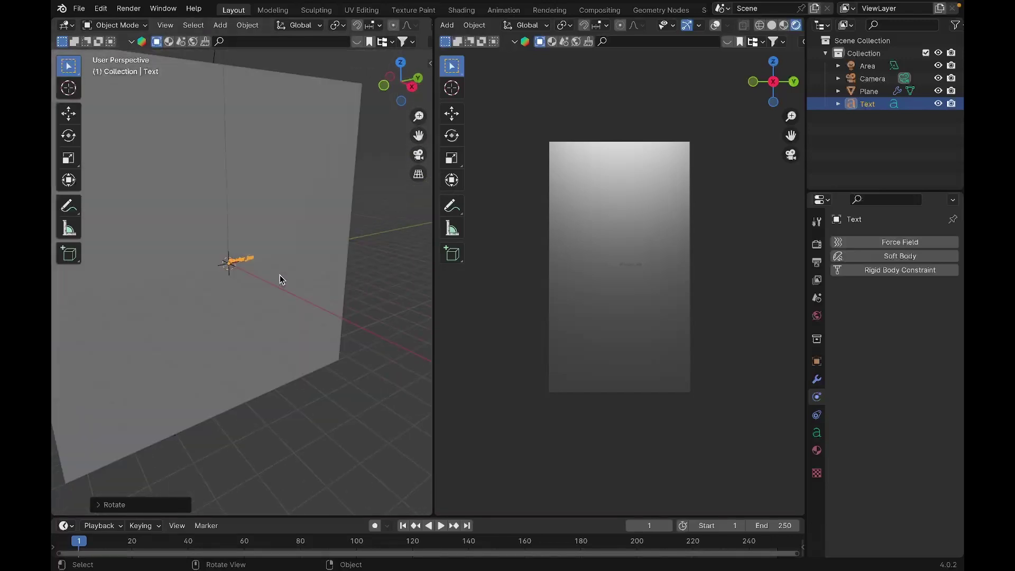
Step: Scale the text up to span most of the camera frame and move it along Y to centre it on the plane
key(s)
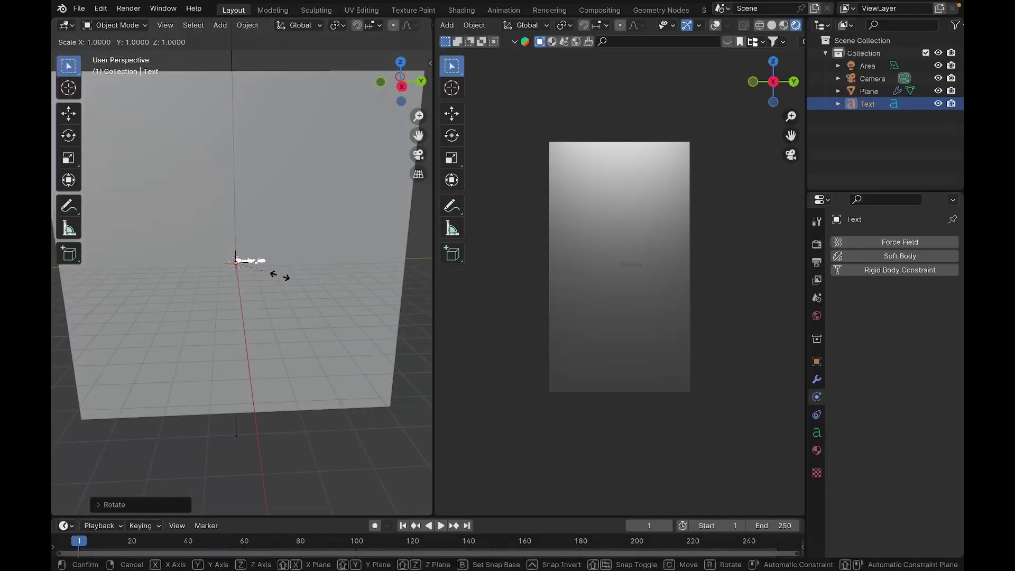
click(100, 271)
key(g)
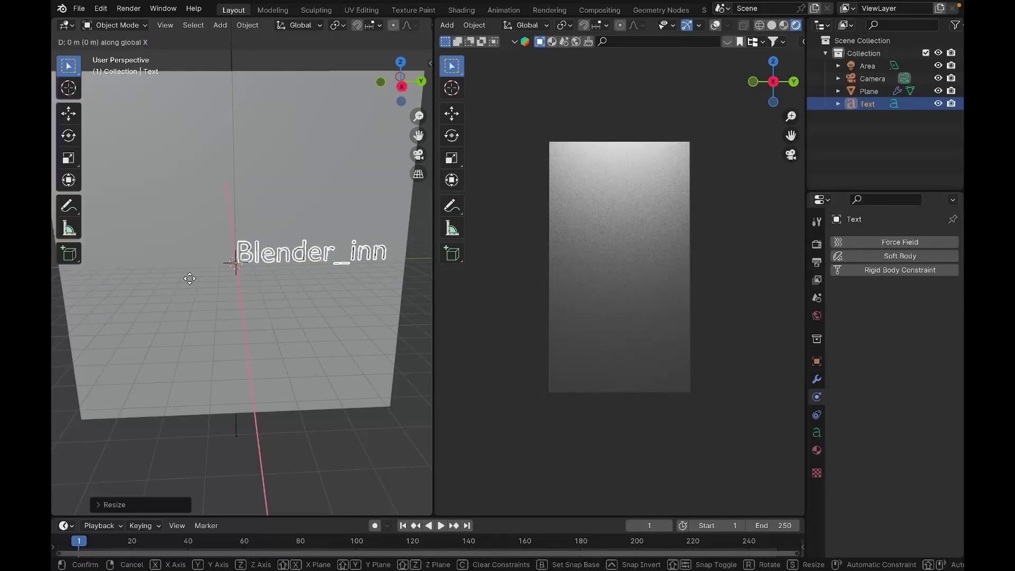
key(y)
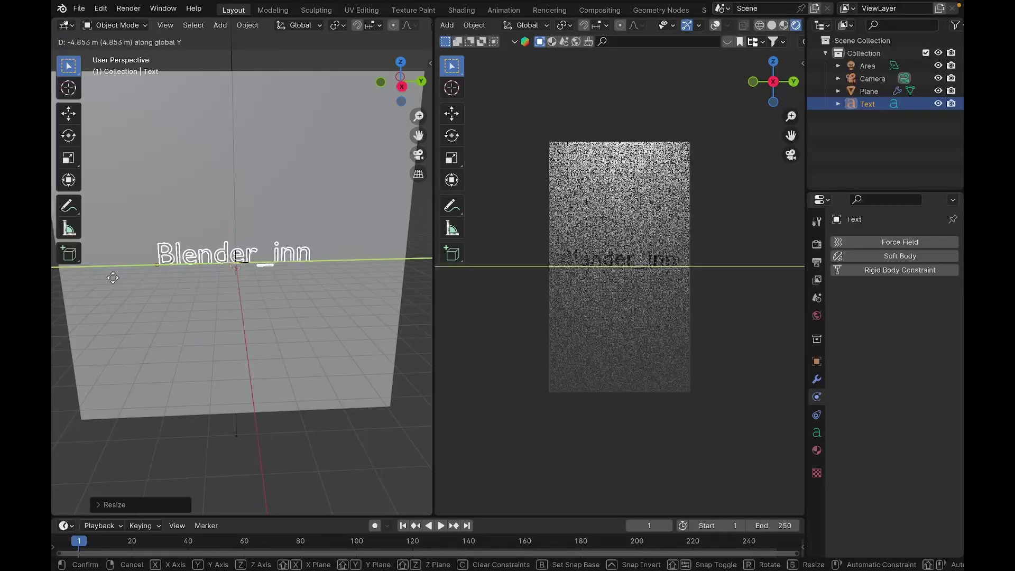
click(114, 279)
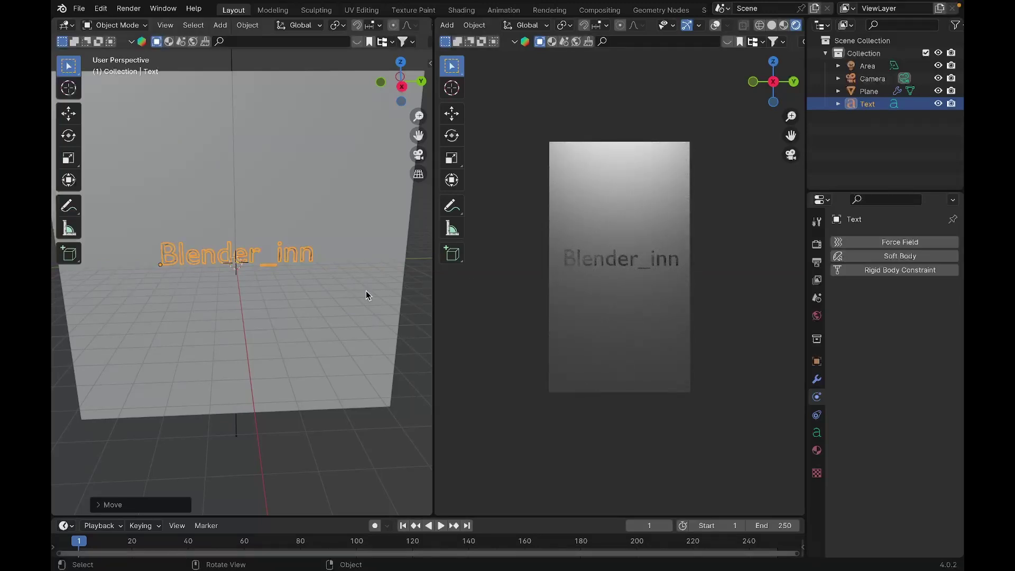
Step: Set the text's geometry extrusion to 0.001 m
middle_drag(366, 291, 367, 295)
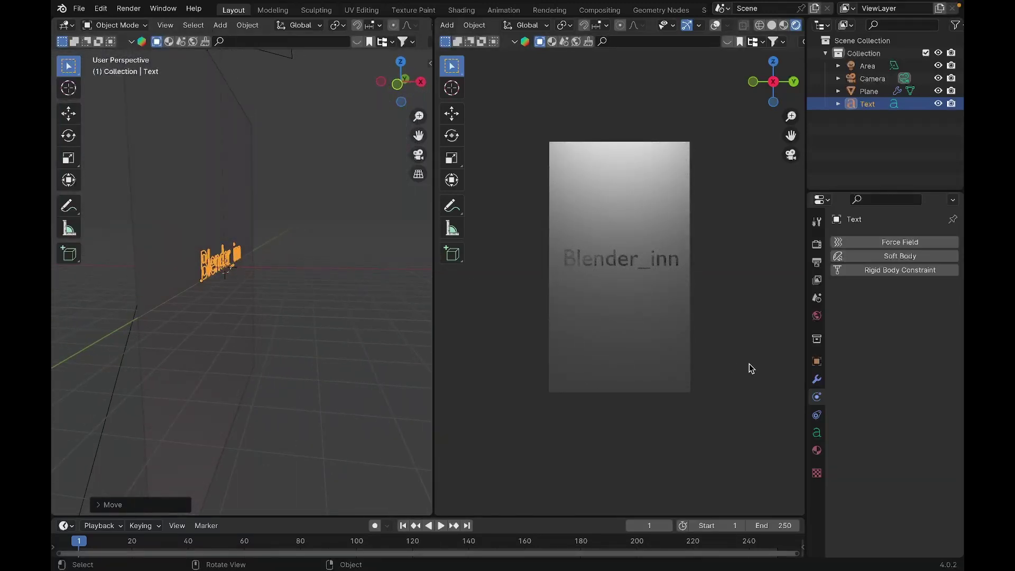
click(817, 433)
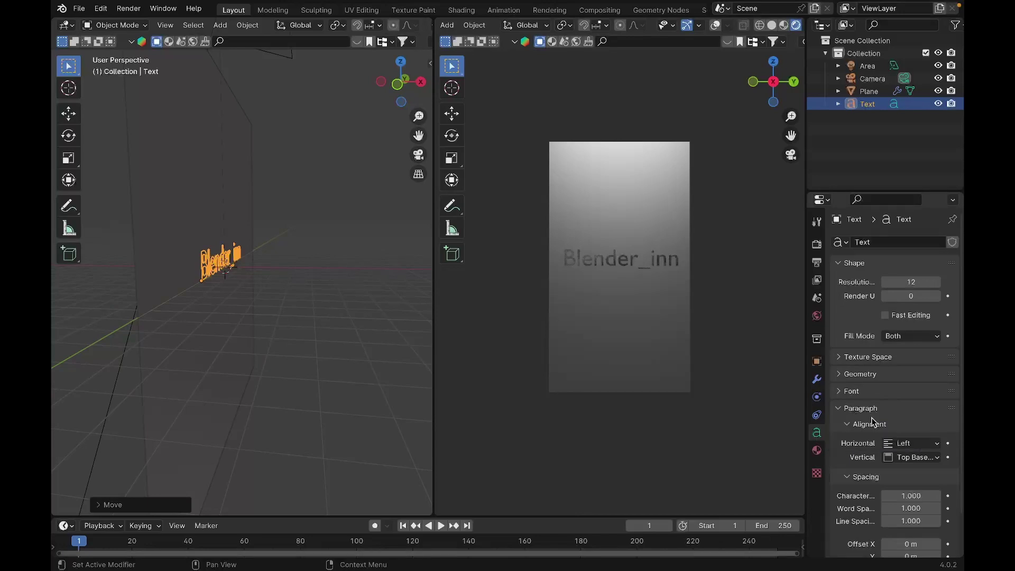
click(849, 377)
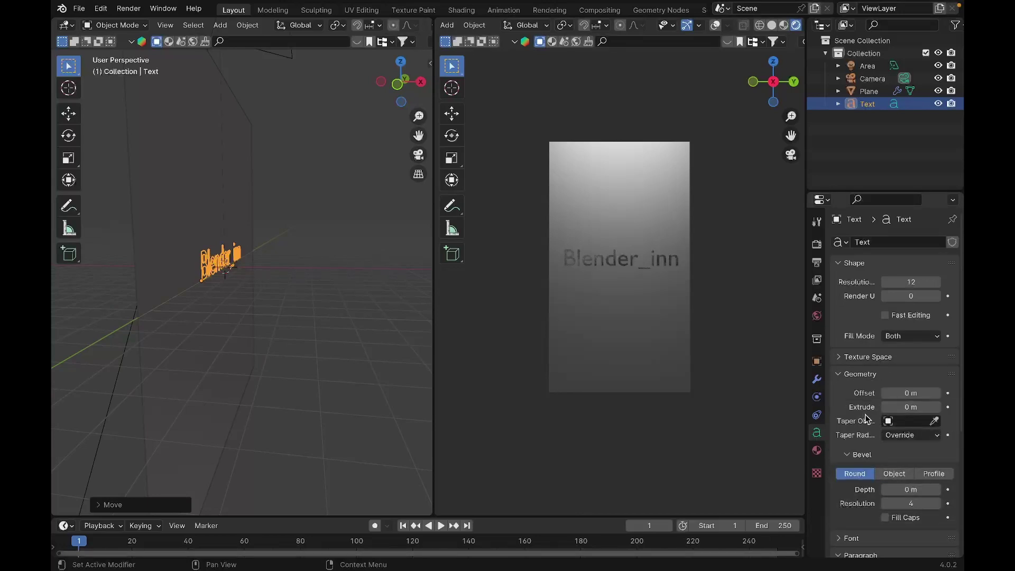
click(910, 408)
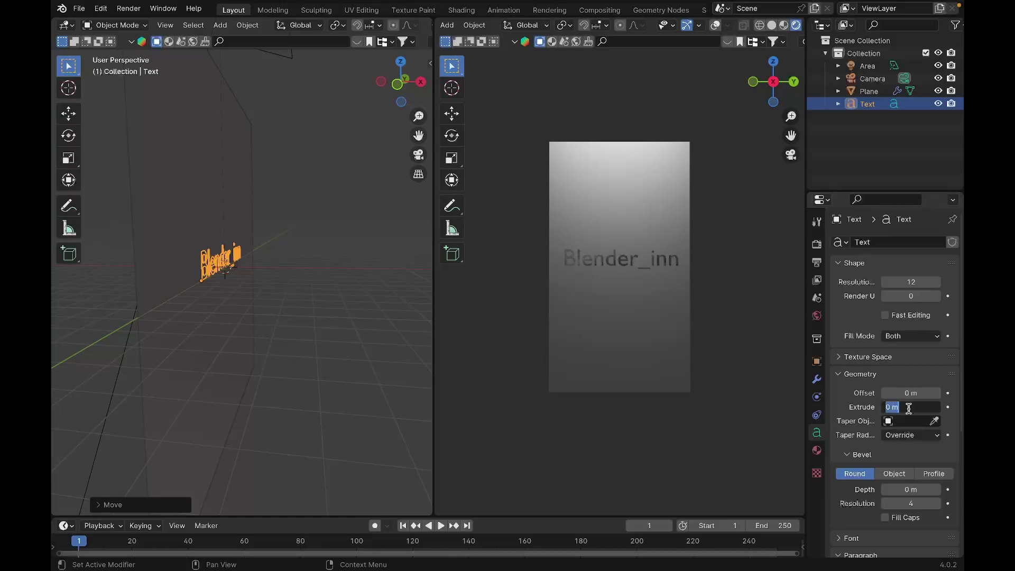
key(BackSpace)
text(.001)
key(Return)
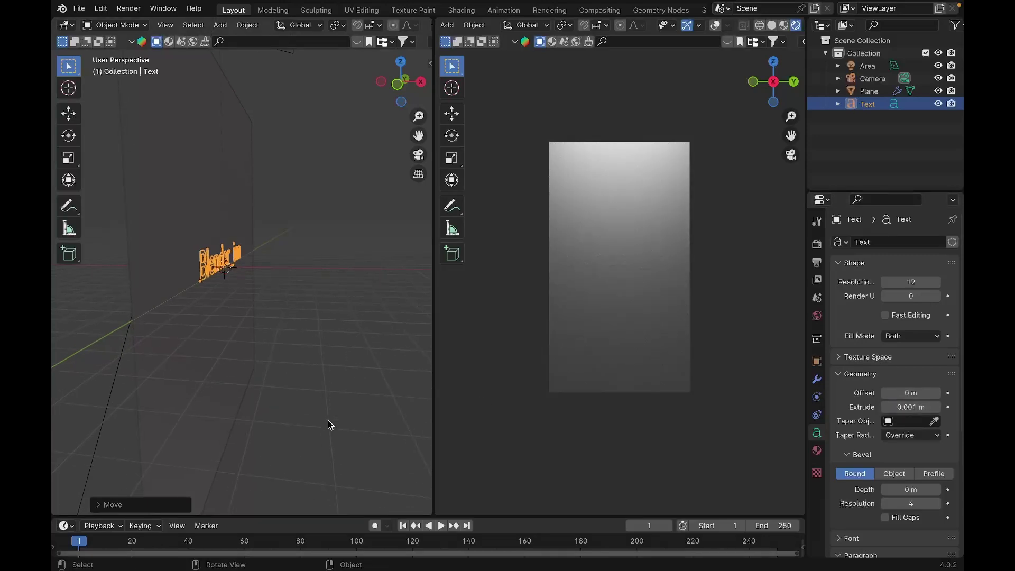
Step: Move the text along the X axis so it stands slightly in front of the plane
scroll(328, 426, left, 5)
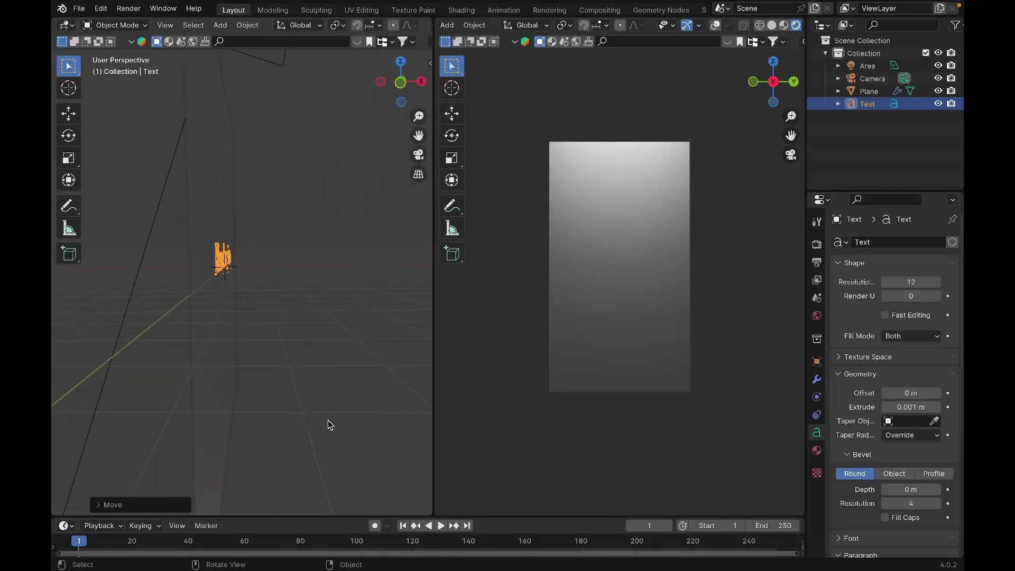
key(g)
key(y)
key(x)
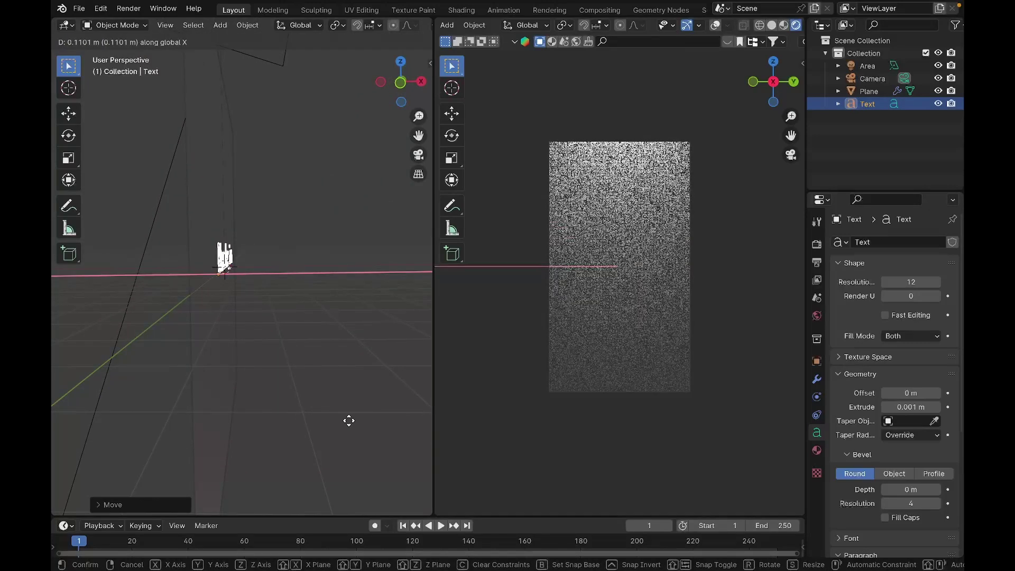
click(375, 424)
scroll(370, 346, left, 2)
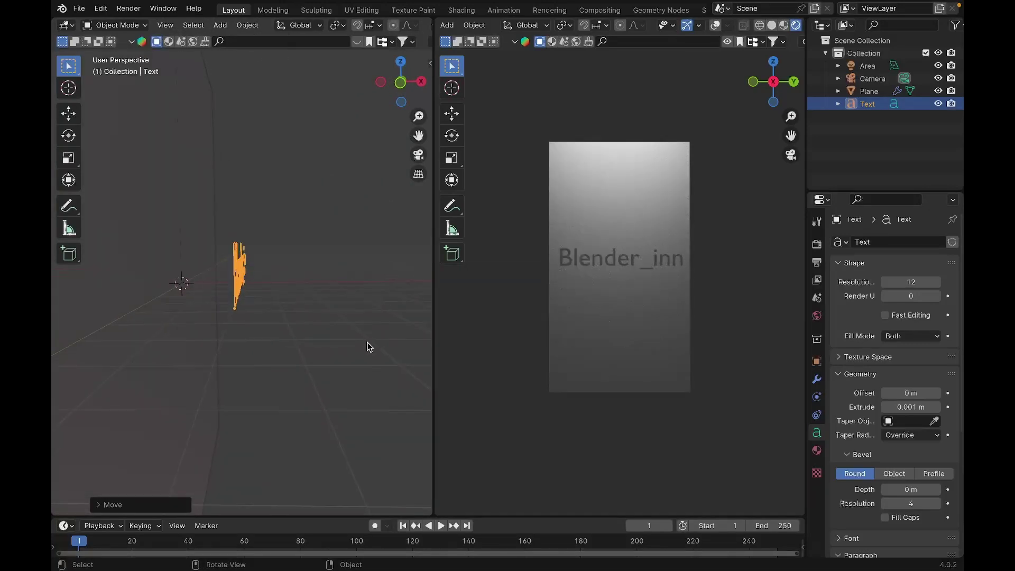
Step: Deselect the text and set its extrusion back to 0 m
scroll(369, 347, left, 5)
click(369, 347)
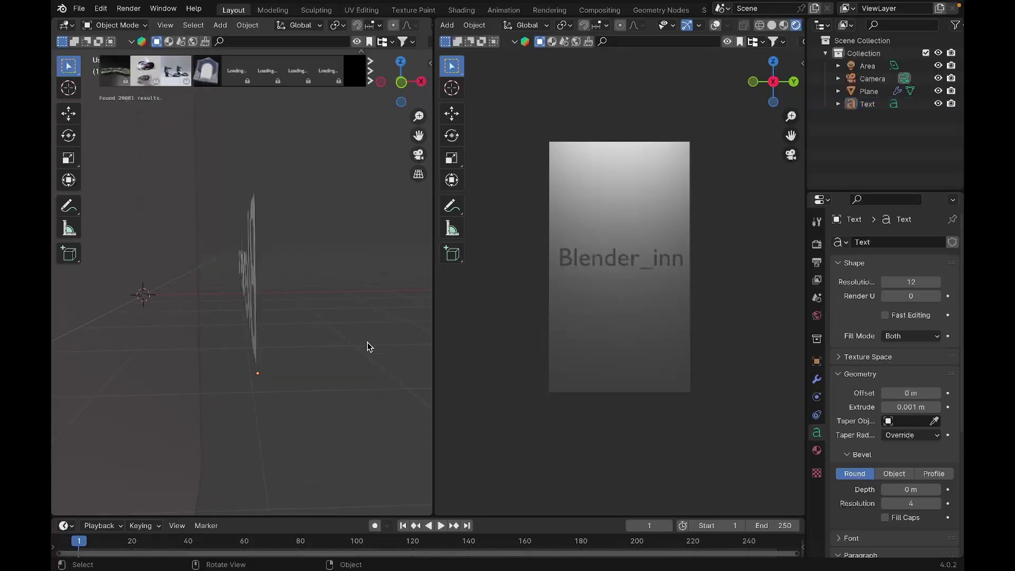
scroll(369, 347, left, 6)
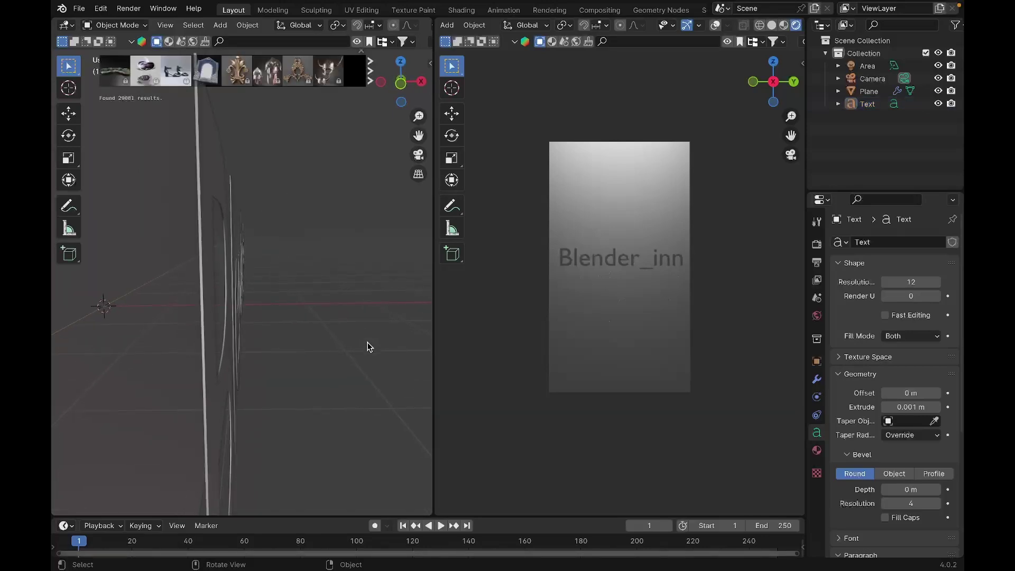
click(894, 407)
text(0)
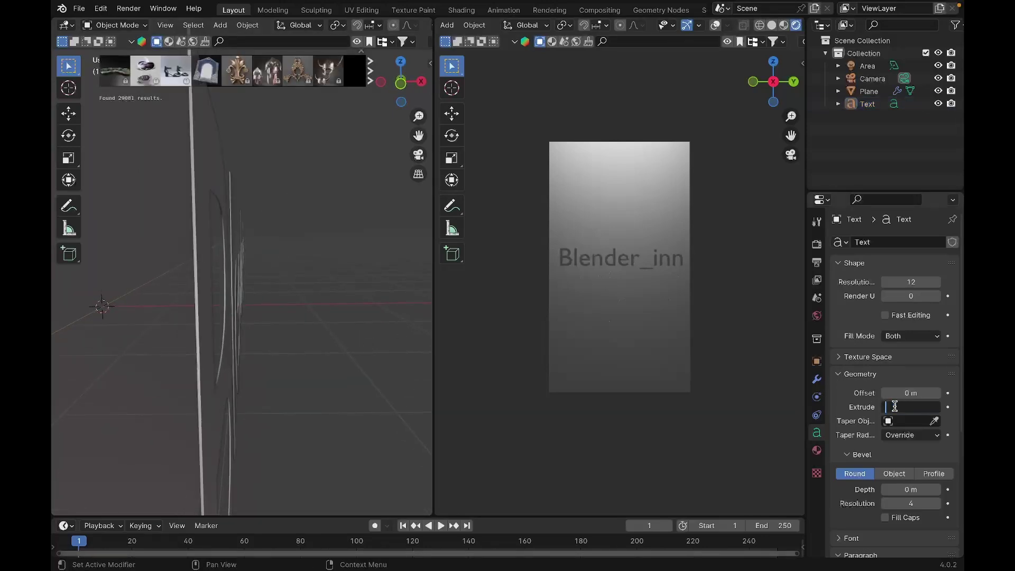
key(Return)
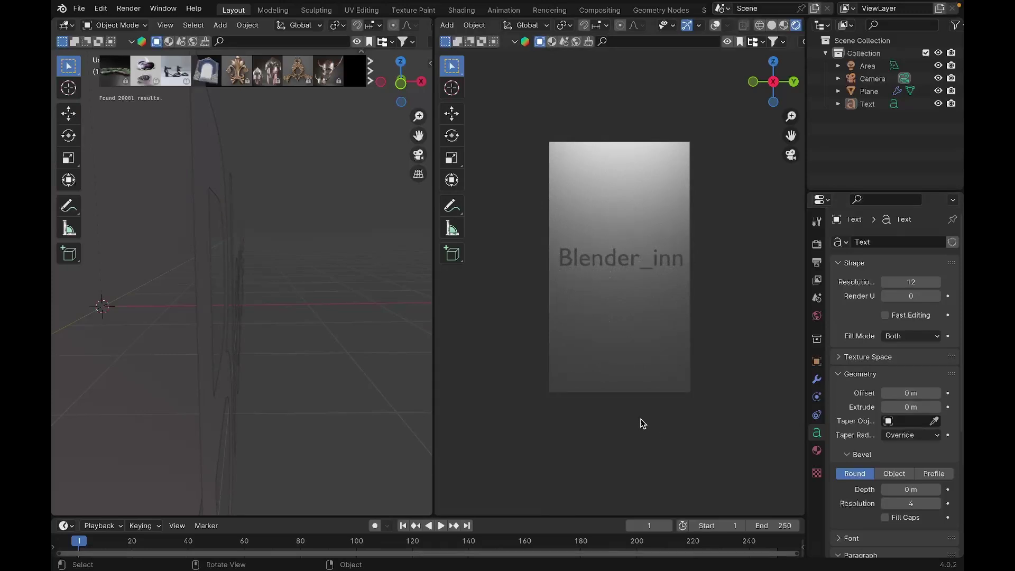
Step: Set the text's extrusion to 0.005 m
scroll(347, 351, left, 3)
scroll(347, 354, left, 3)
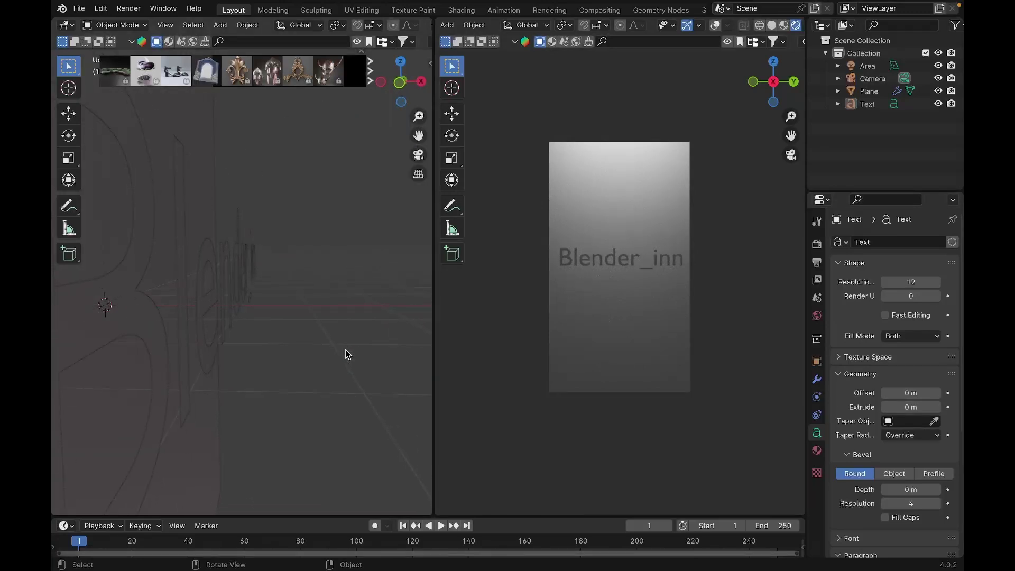
click(902, 407)
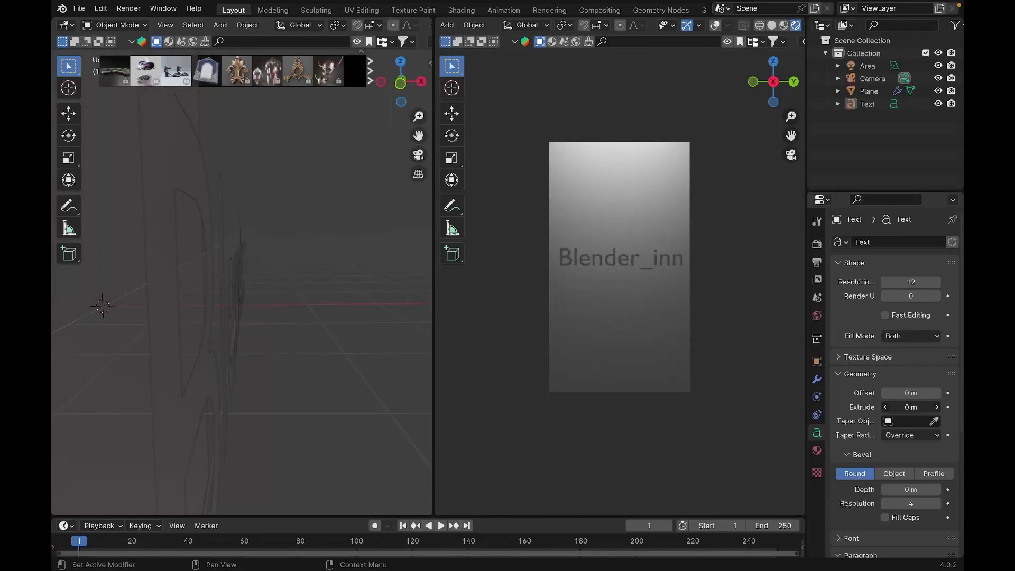
key(BackSpace)
text(.005)
key(Return)
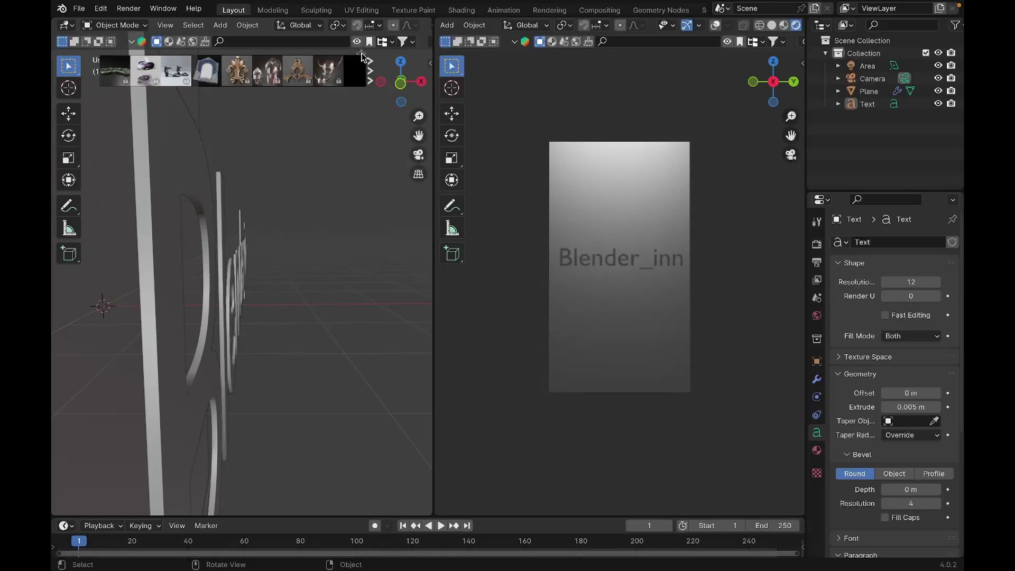
Step: Reselect the text and set its extrusion to 0.01 m
scroll(319, 242, down, 1)
key(KP_6)
key(KP_6)
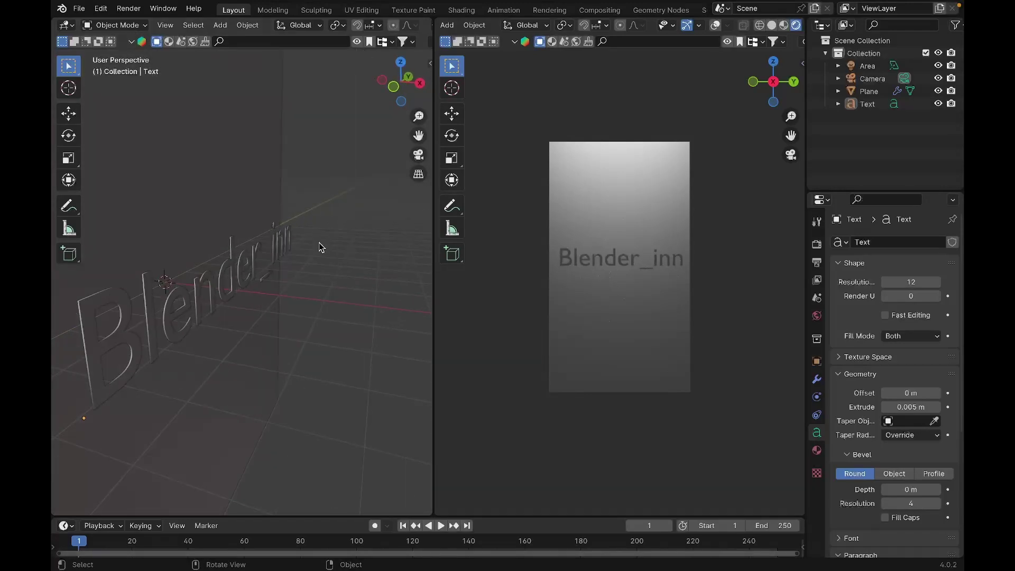
click(215, 281)
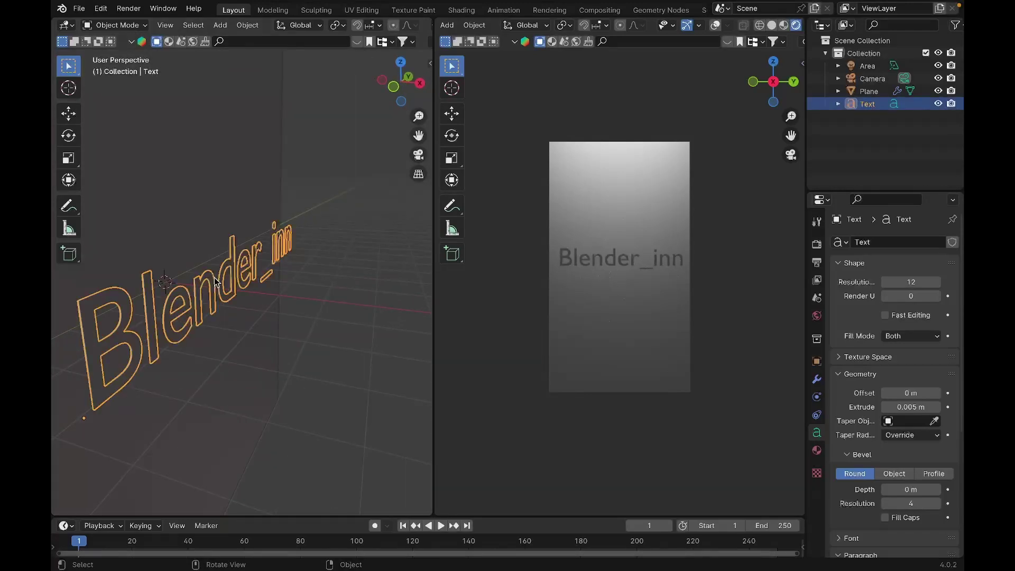
click(907, 406)
click(908, 406)
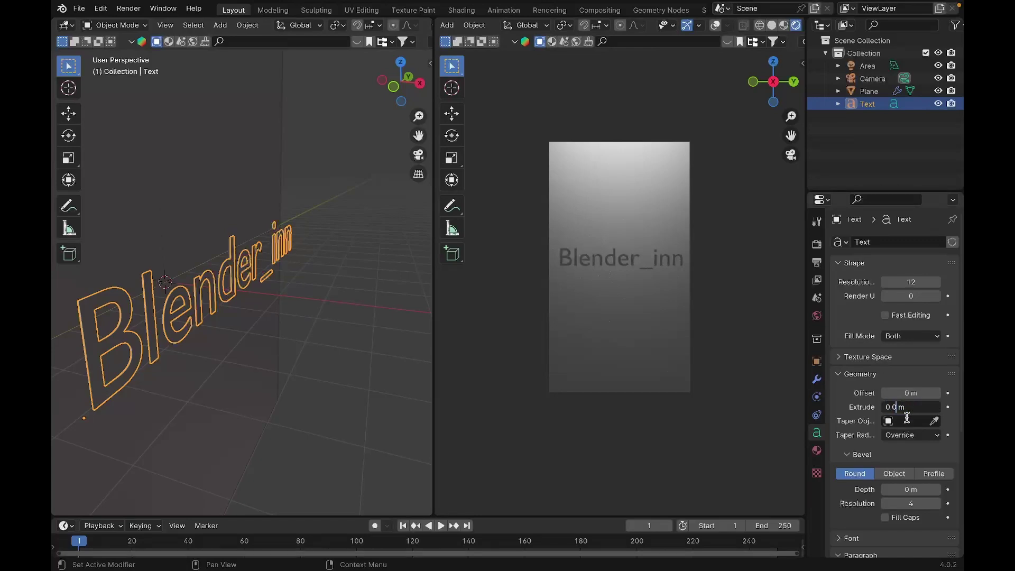
text(1)
key(Return)
scroll(241, 372, down, 2)
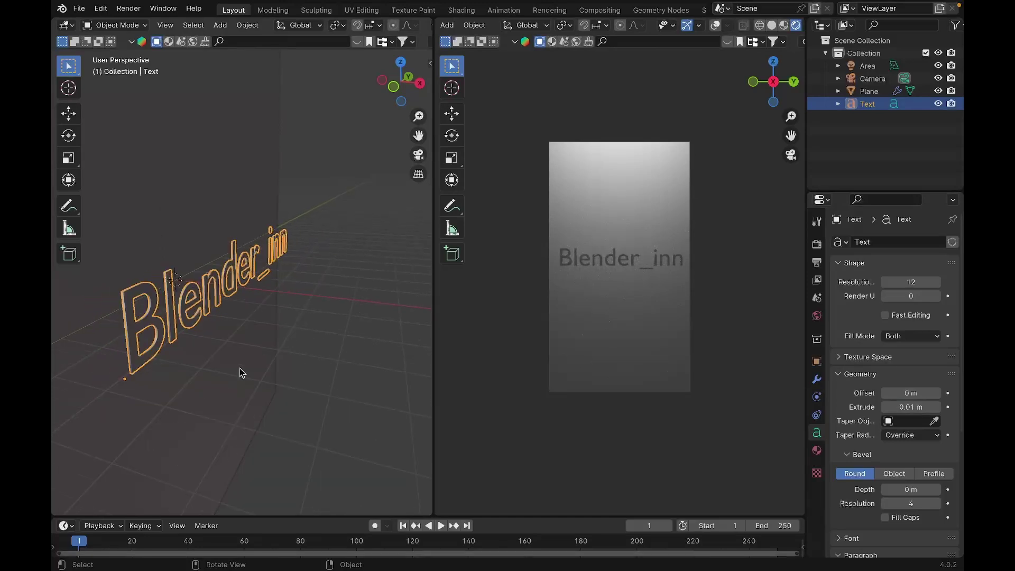
Step: Show the text's physics settings and convert the text object to a mesh
scroll(242, 373, up, 6)
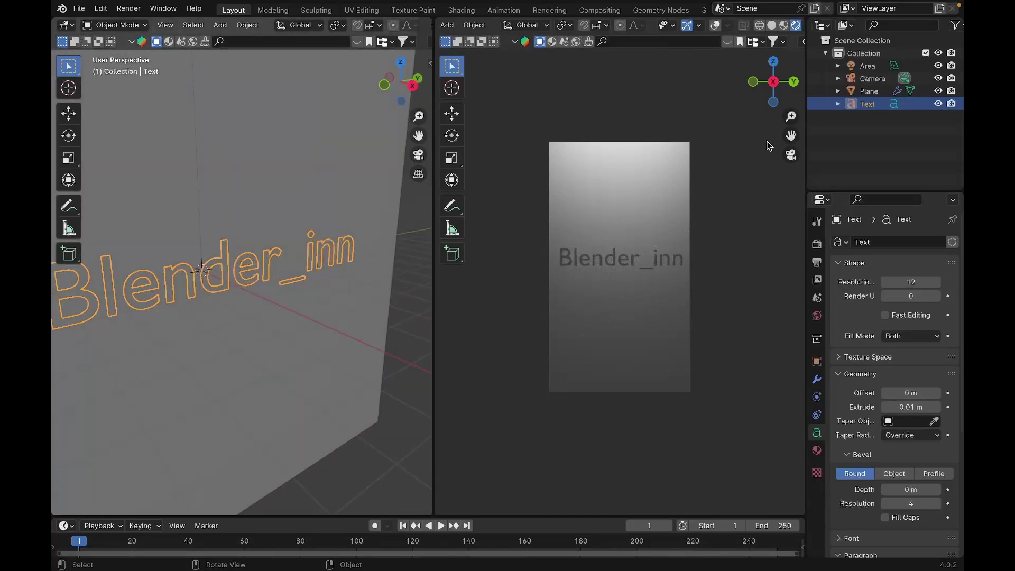
click(818, 397)
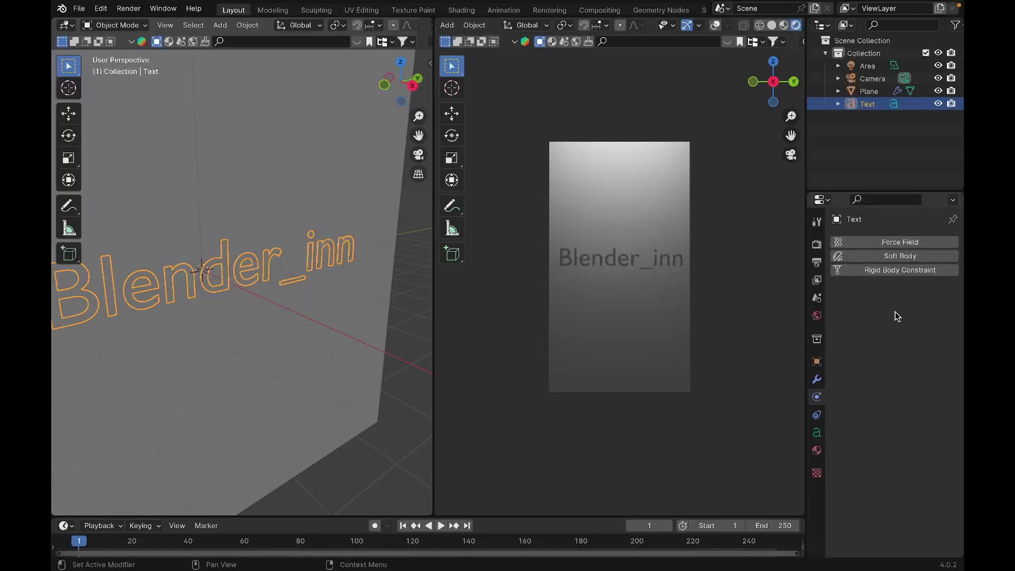
right_click(327, 258)
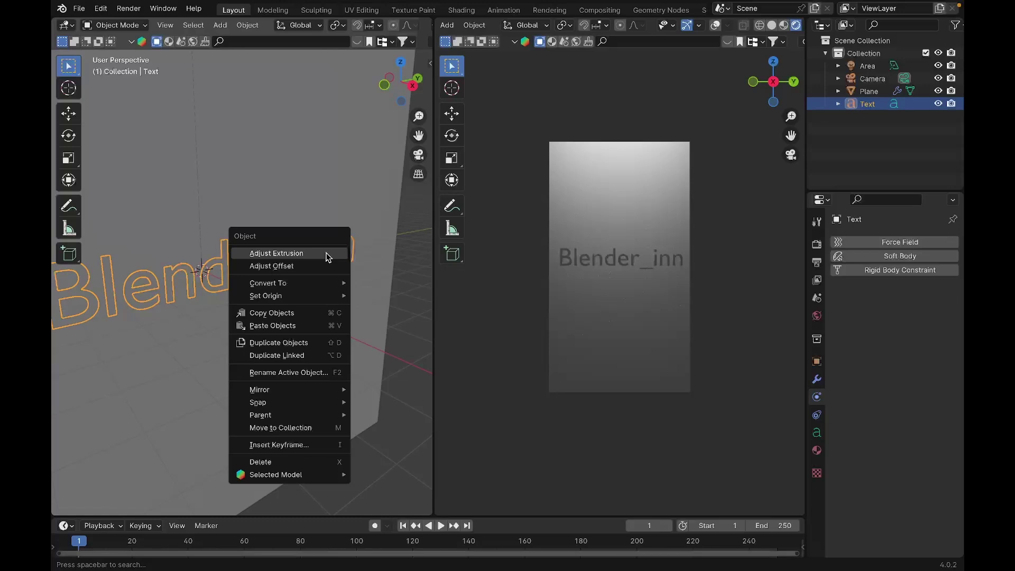
mouse_move(302, 286)
click(388, 294)
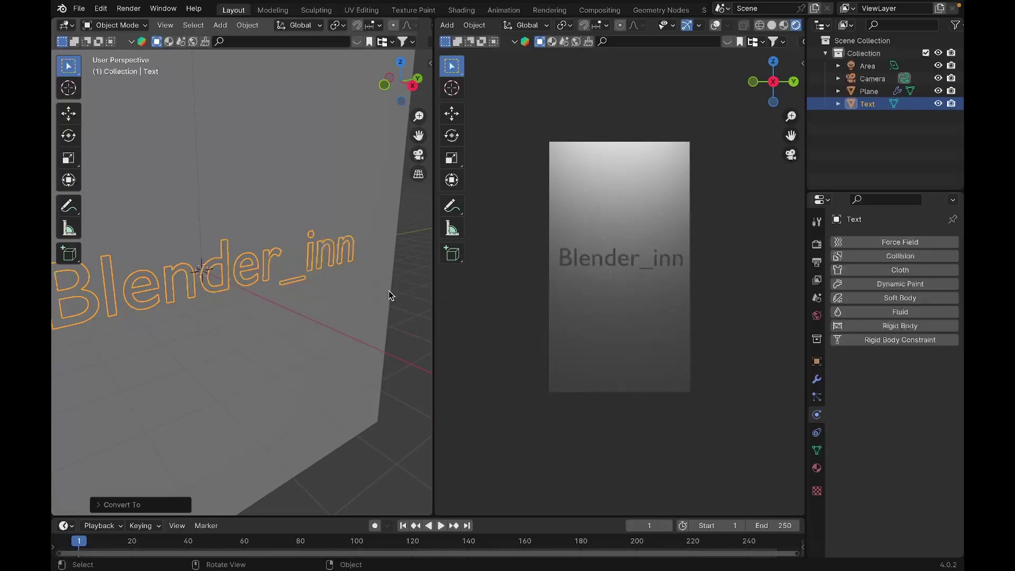
Step: Add Collision physics to the text mesh and set its outer Softbody & Cloth thickness to 0.005
scroll(273, 338, down, 1)
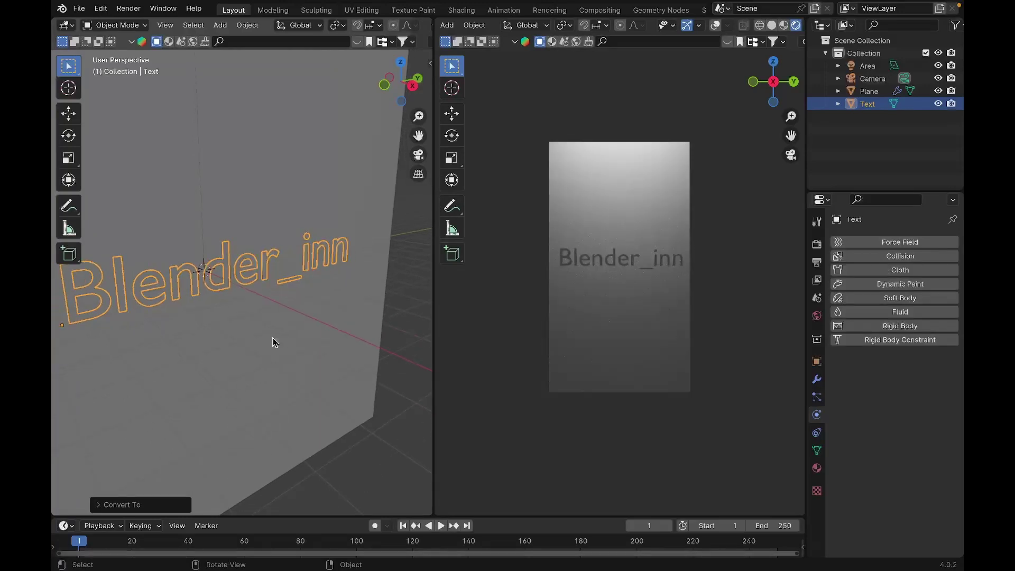
click(919, 261)
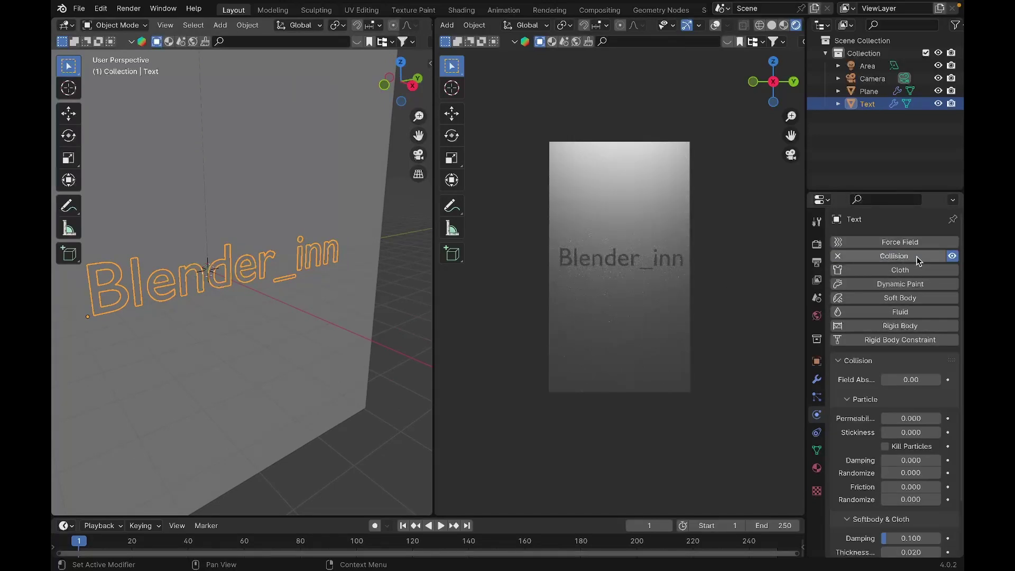
scroll(913, 497, down, 3)
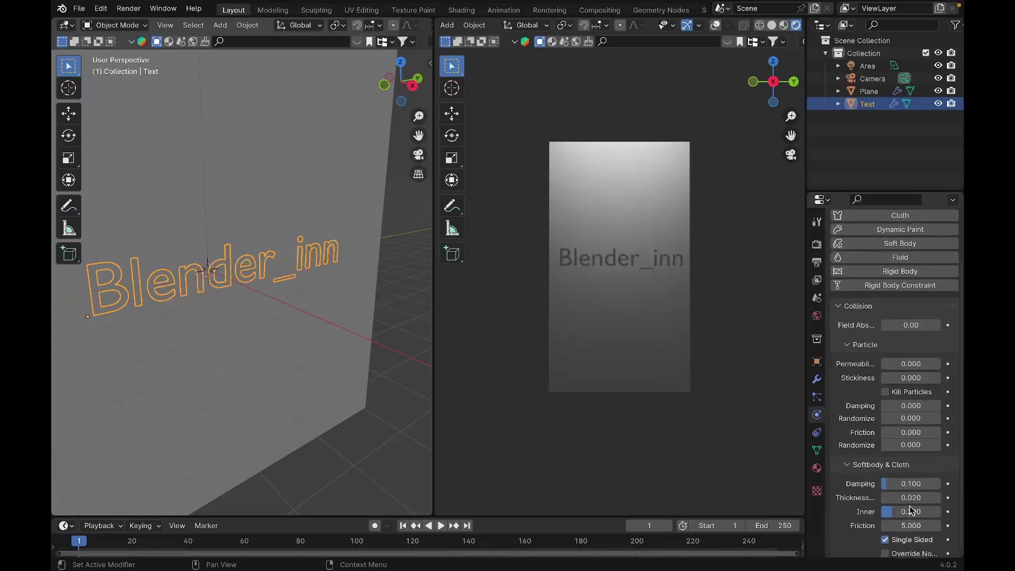
click(914, 490)
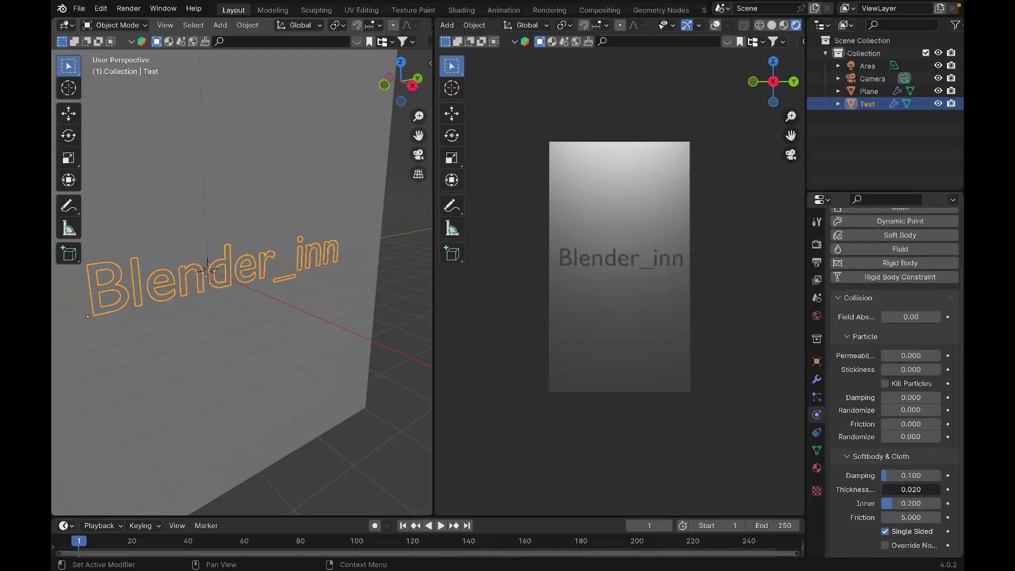
text(0.02)
key(Return)
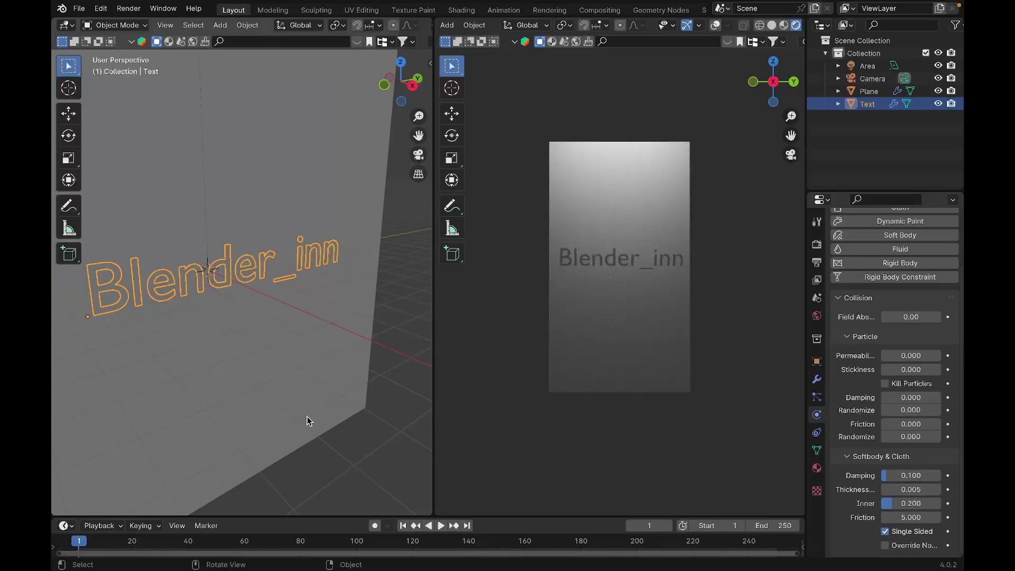
middle_drag(306, 417, 307, 417)
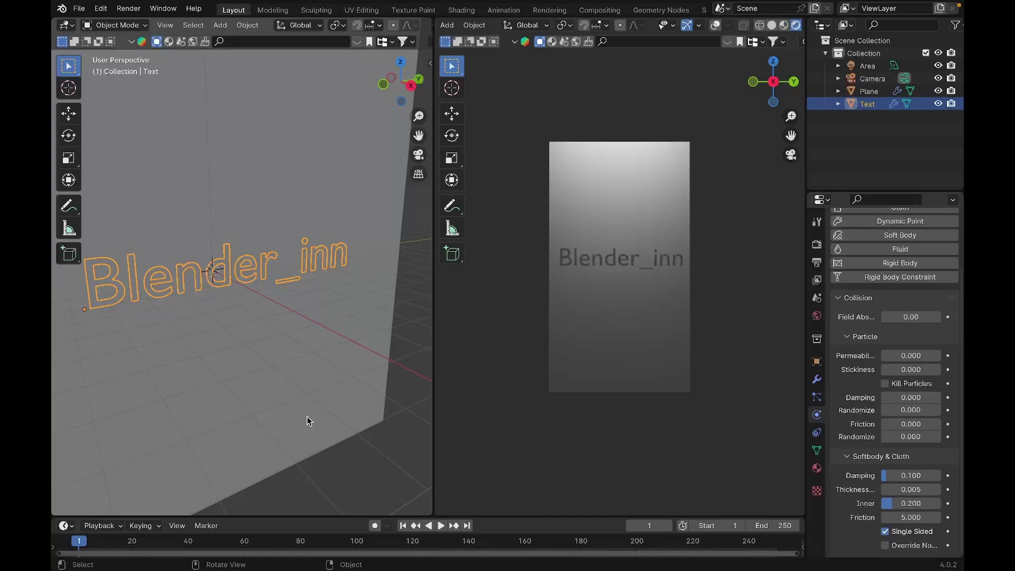
click(353, 418)
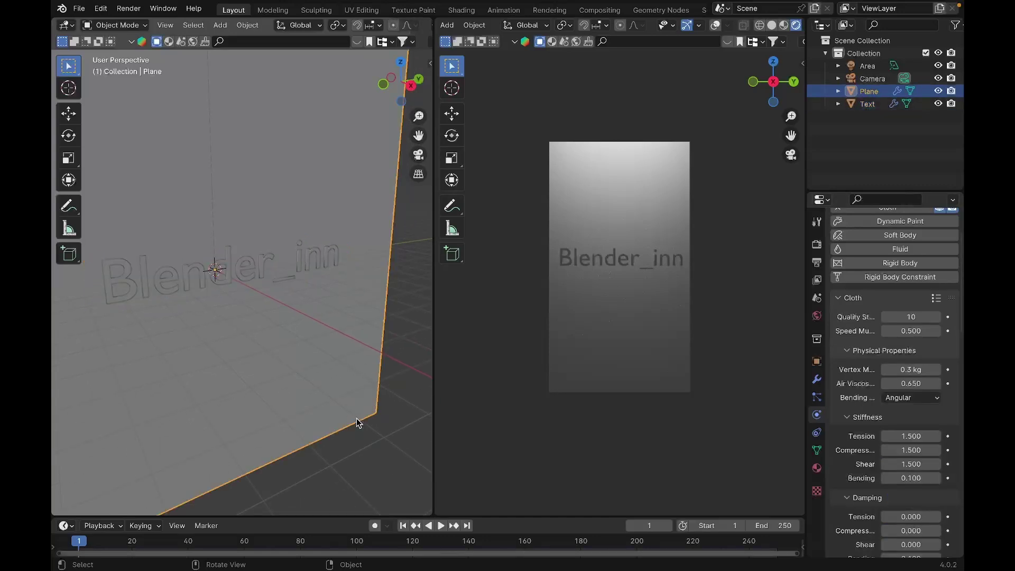
middle_drag(353, 418, 284, 344)
click(267, 275)
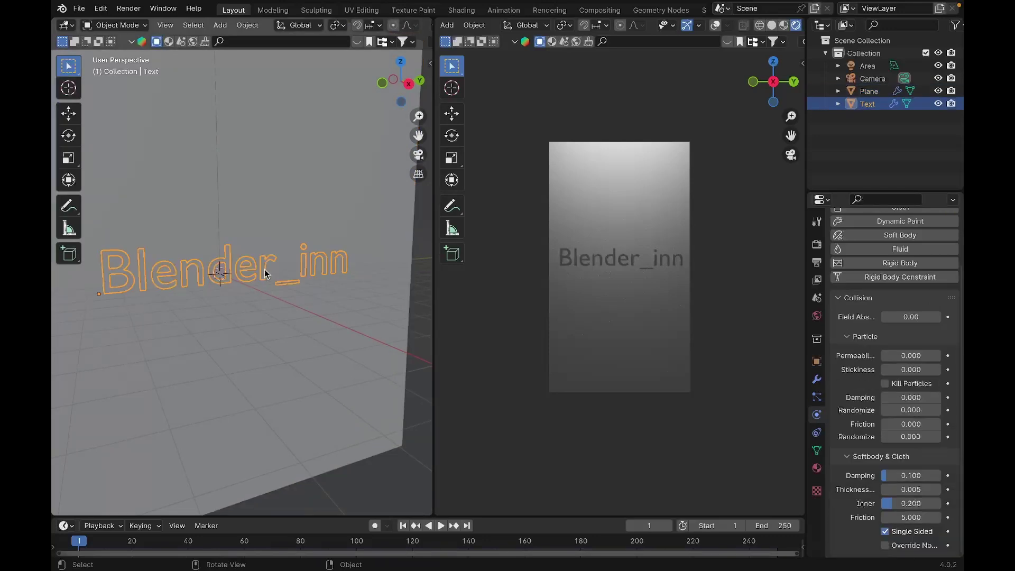
click(331, 327)
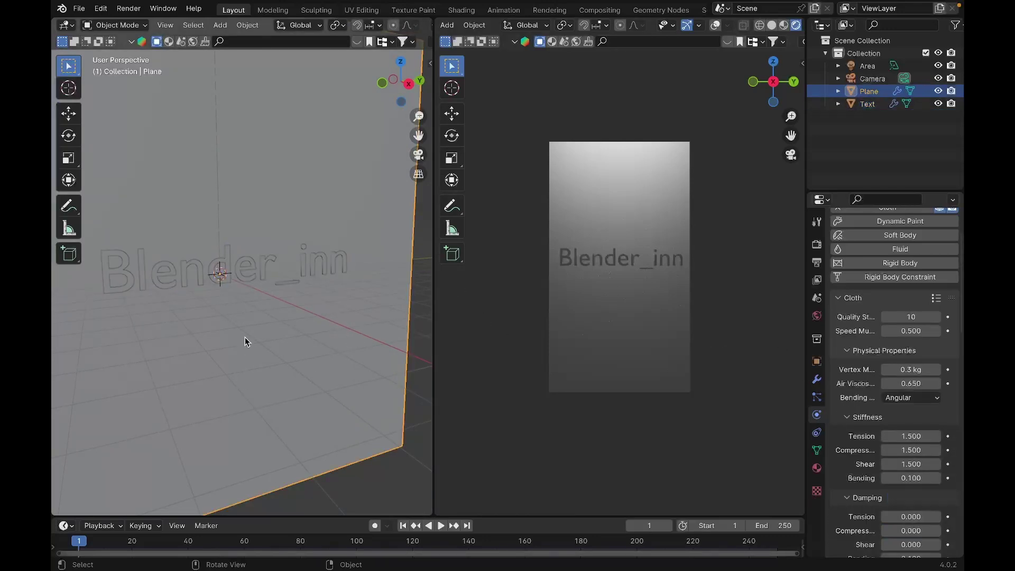
Step: Select the text mesh and insert a keyframe for its starting position at frame 1
click(249, 278)
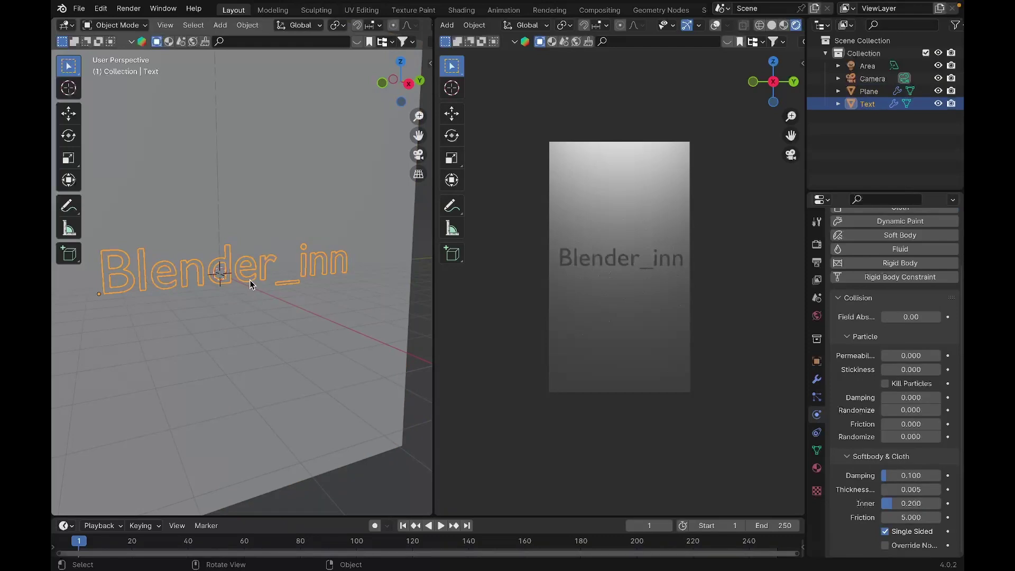
key(KP_6)
key(KP_6)
key(KP_6)
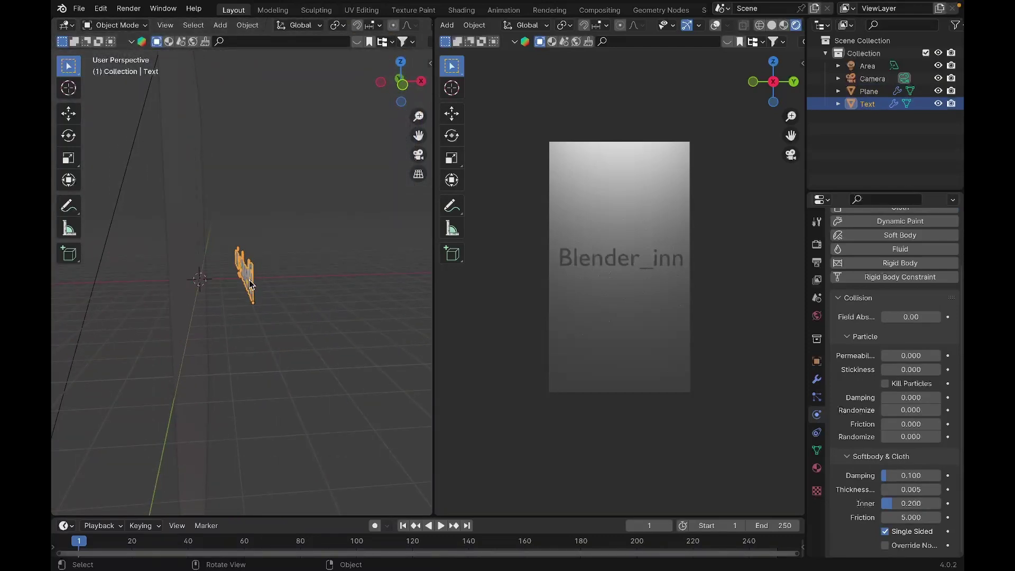
scroll(250, 284, up, 2)
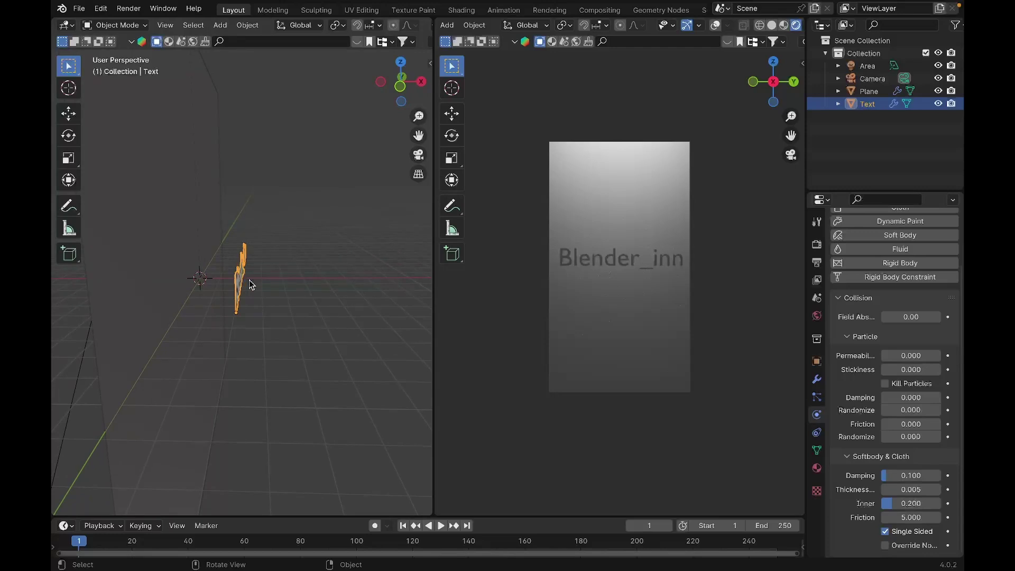
key(i)
click(250, 281)
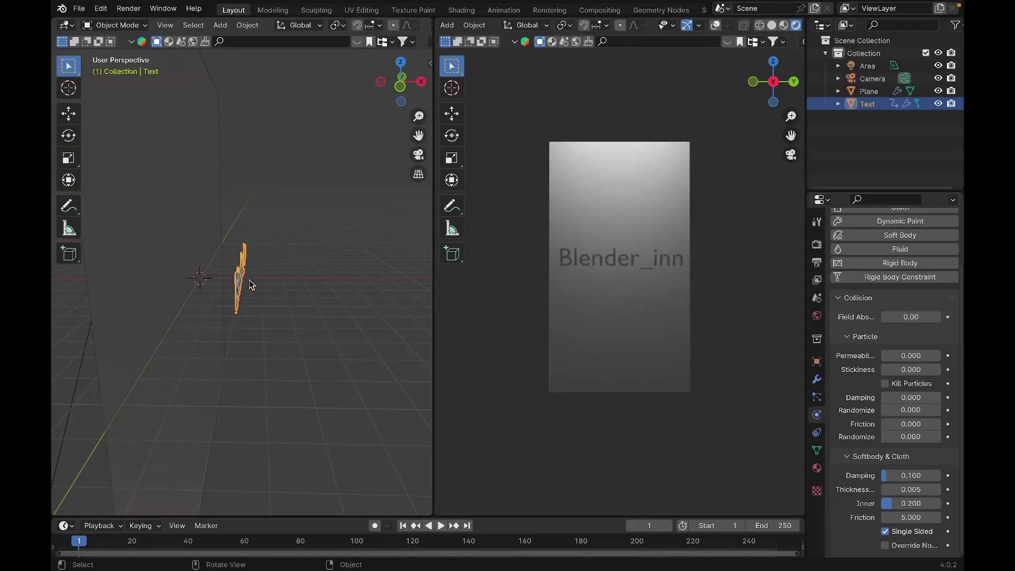
Step: At frame 80, move the text mesh along the global X axis through to the far side of the plane and insert a keyframe
click(301, 542)
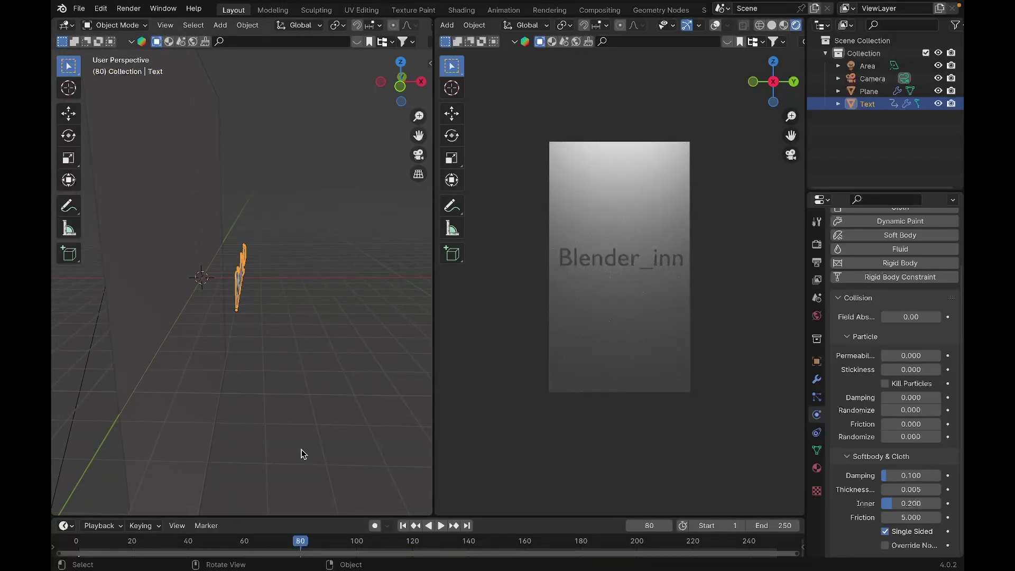
key(g)
key(x)
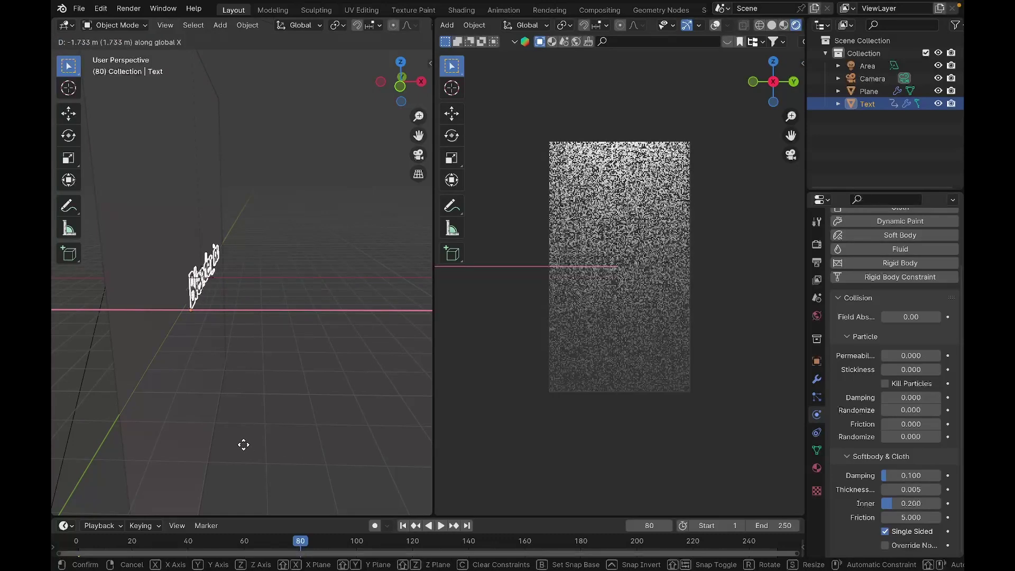
click(216, 438)
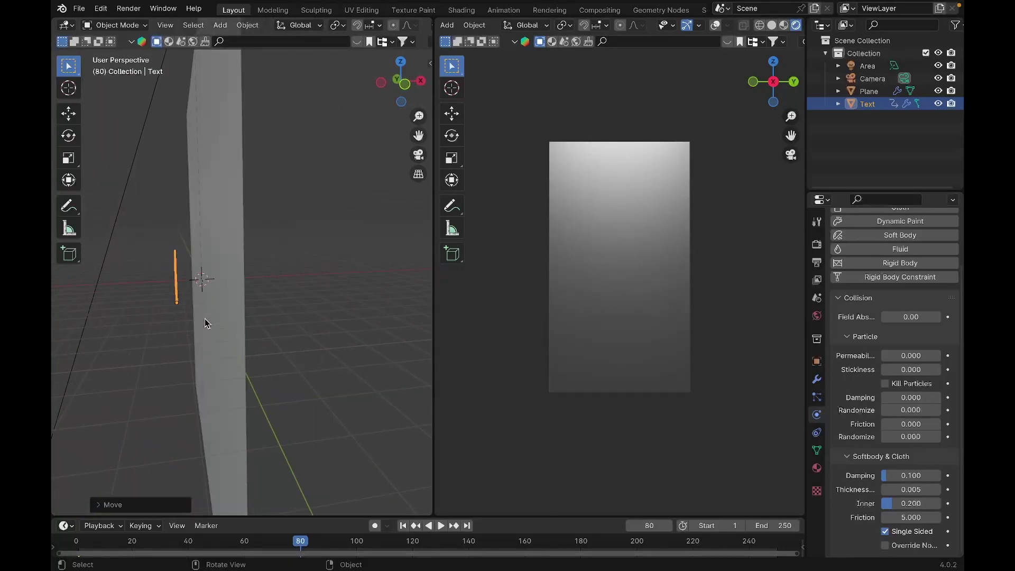
key(g)
click(187, 319)
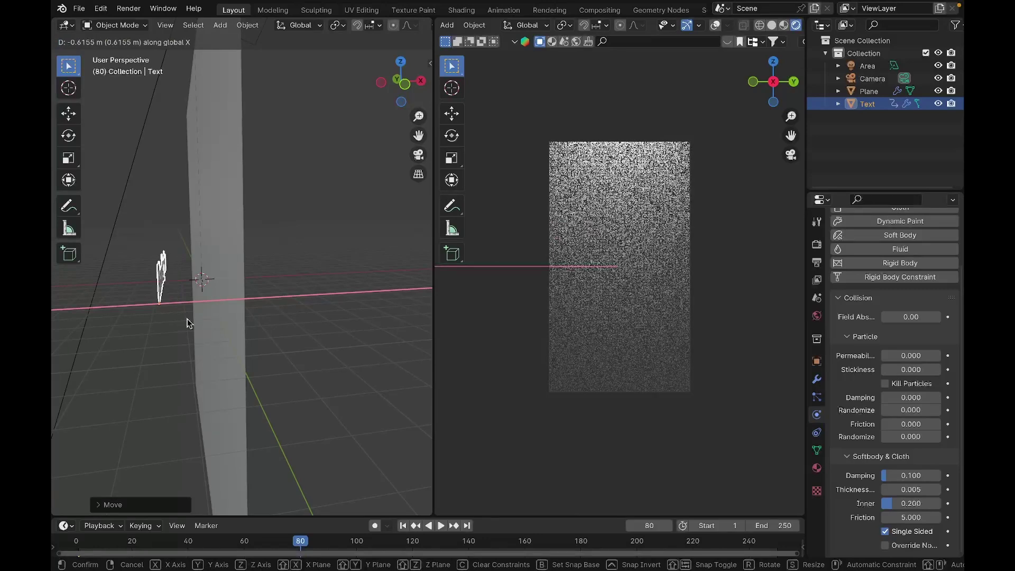
key(i)
click(187, 319)
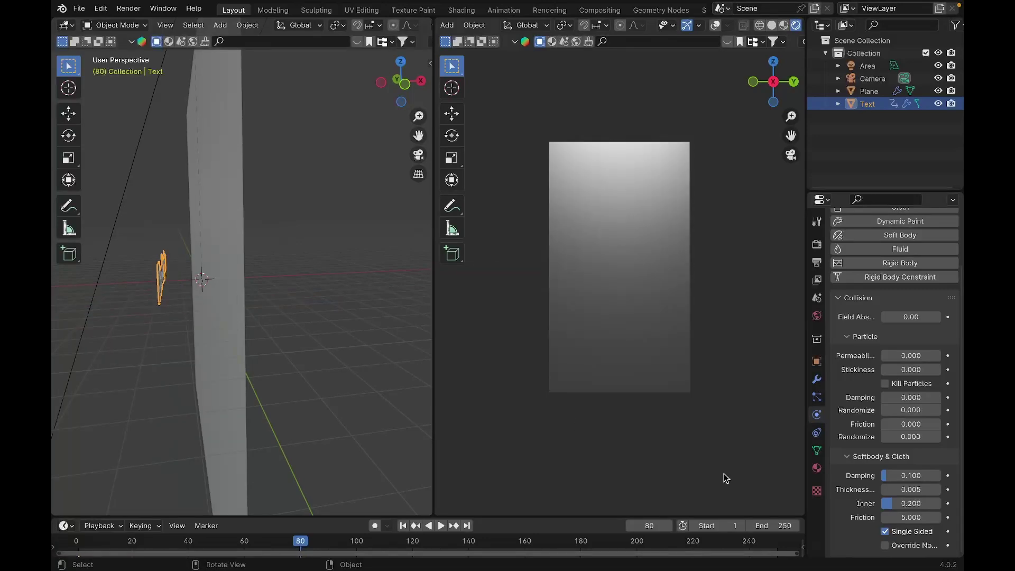
Step: Set the scene's end frame to 80
click(774, 522)
key(BackSpace)
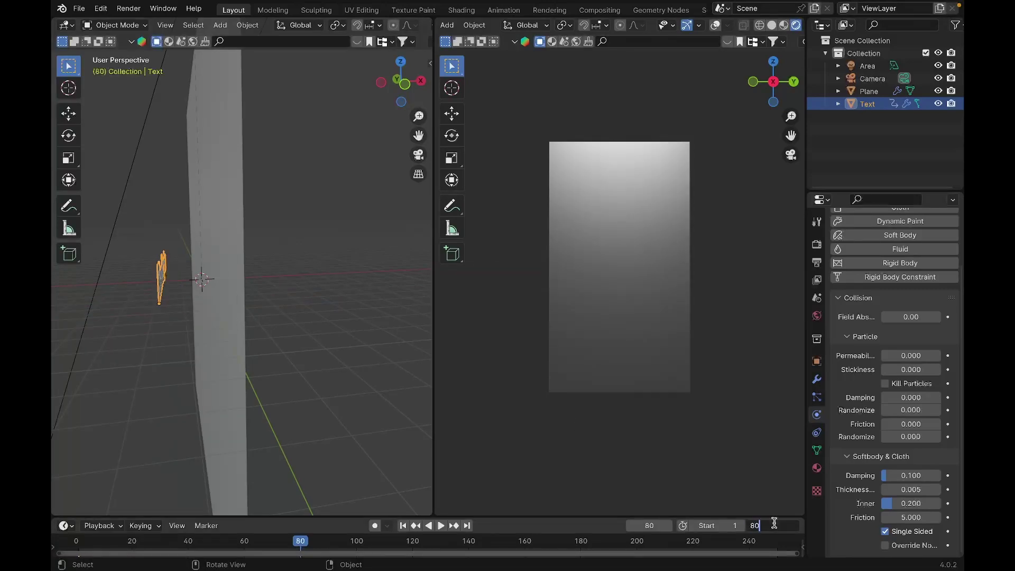
text(80)
key(Return)
Step: Play back the animation twice to check the text pushing into the plane, and return to frame 0
key(space)
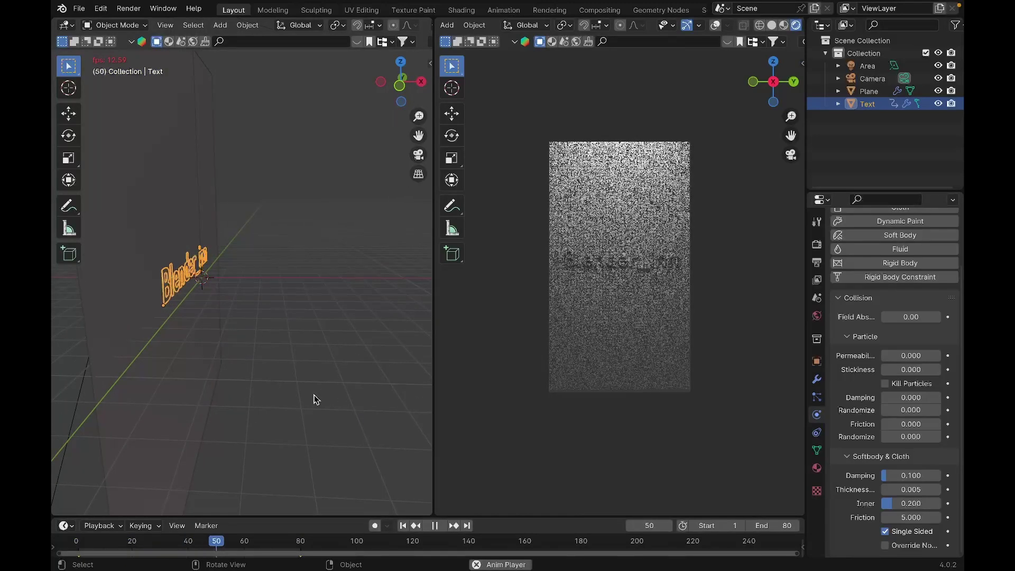
key(space)
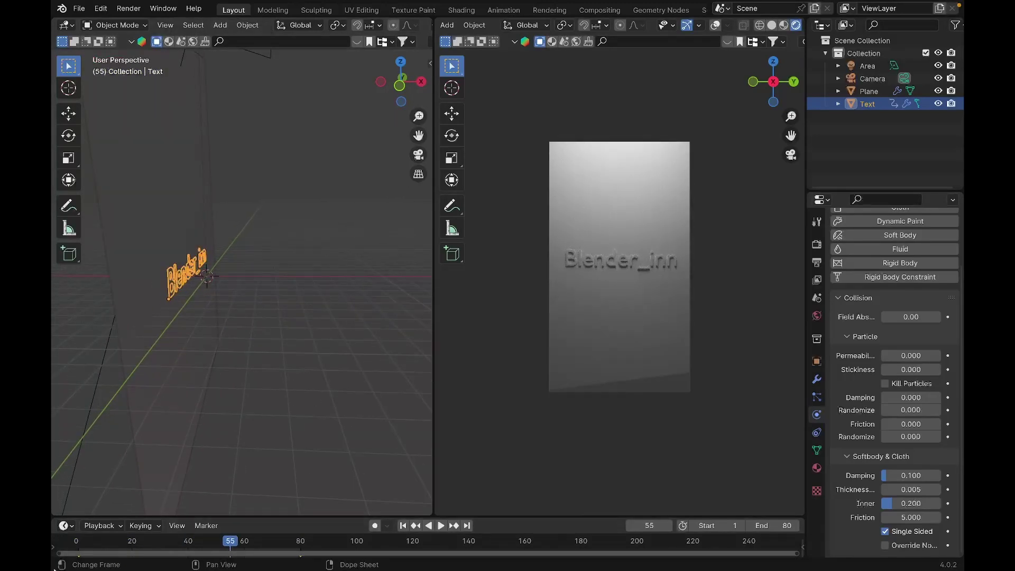
click(78, 550)
key(space)
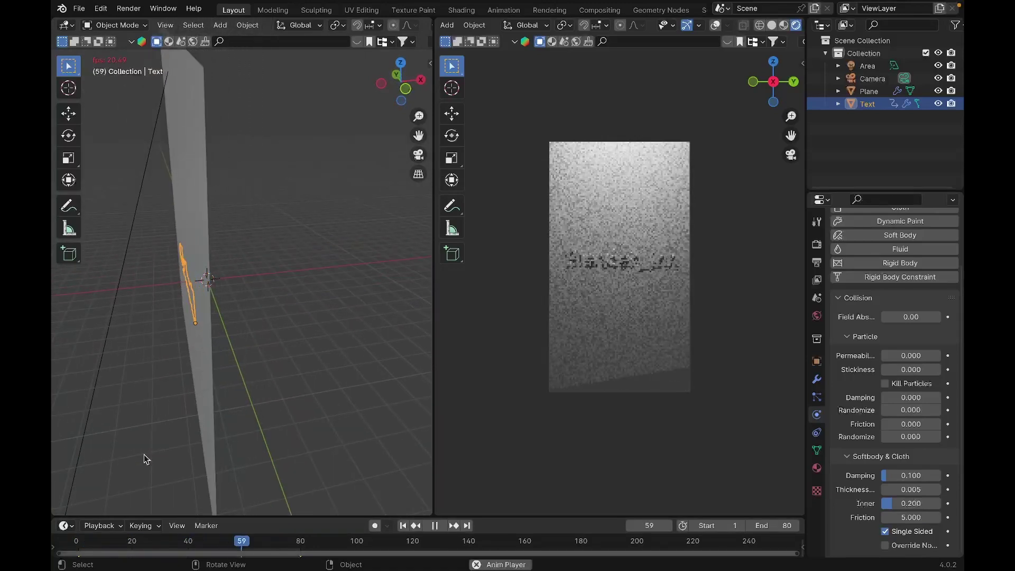
key(space)
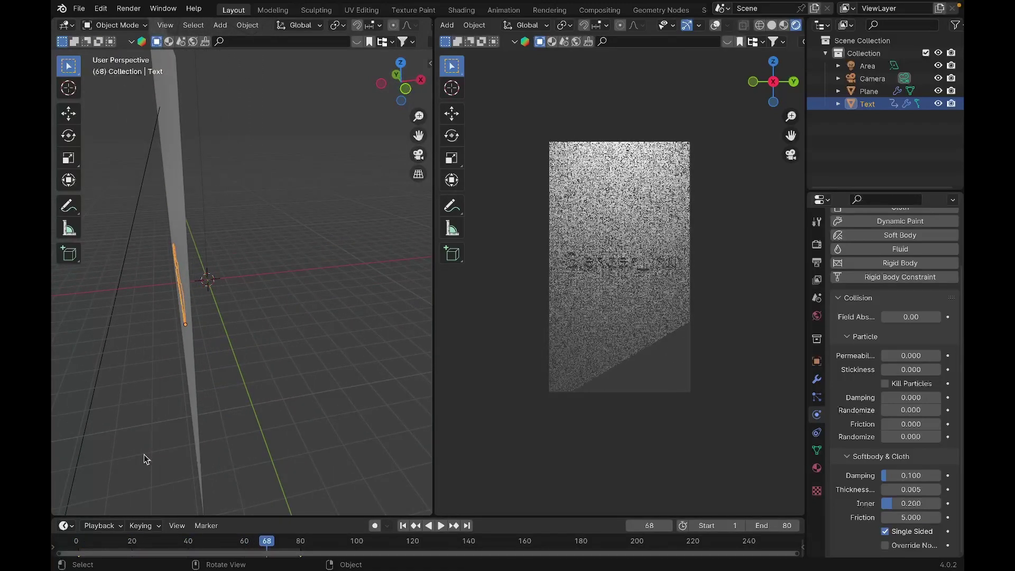
click(77, 545)
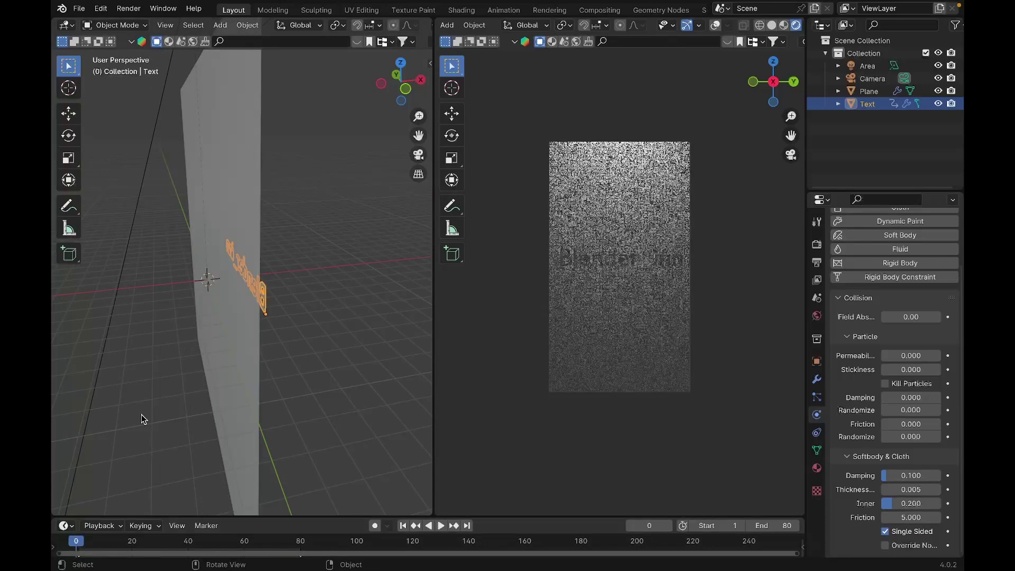
Step: Subdivide the plane's mesh with 50 cuts and return to Object Mode
key(KP_6)
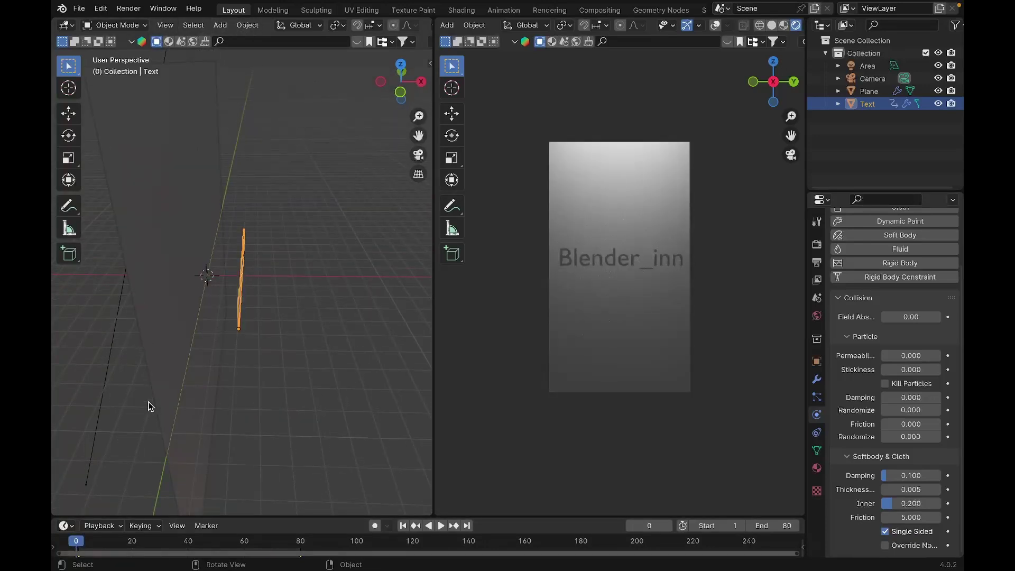
click(192, 299)
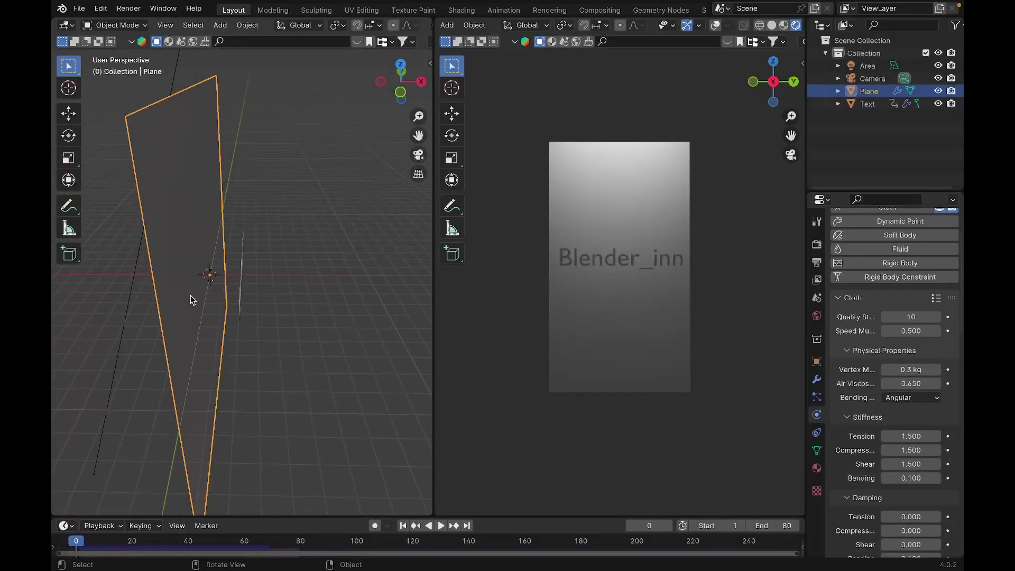
scroll(191, 299, down, 1)
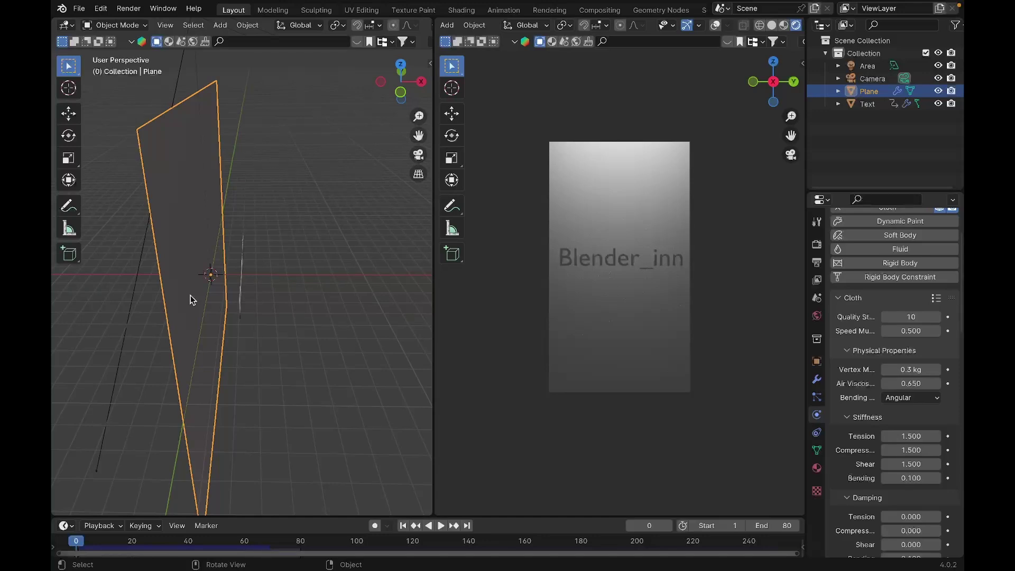
key(Tab)
right_click(191, 299)
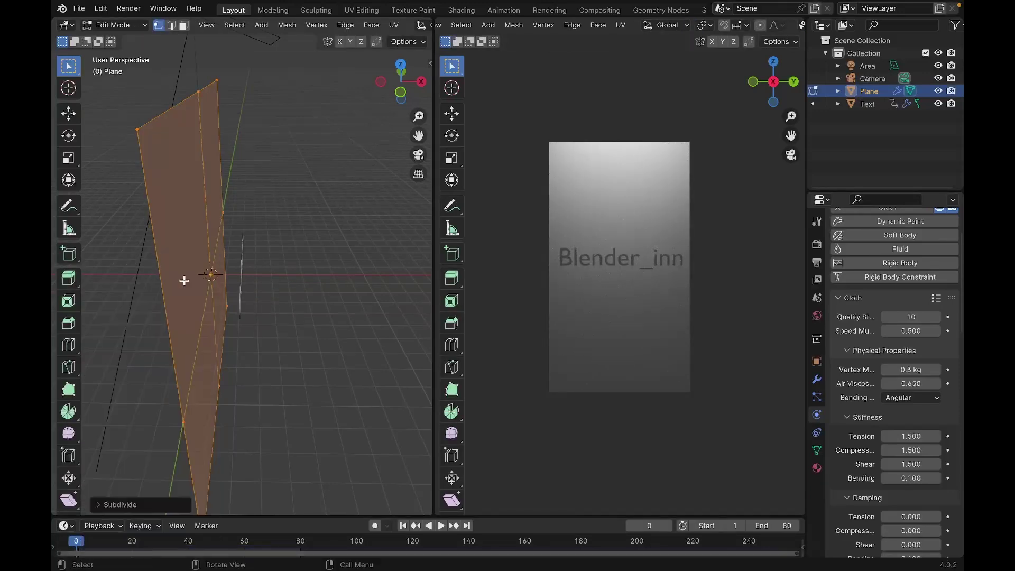
click(185, 280)
click(109, 504)
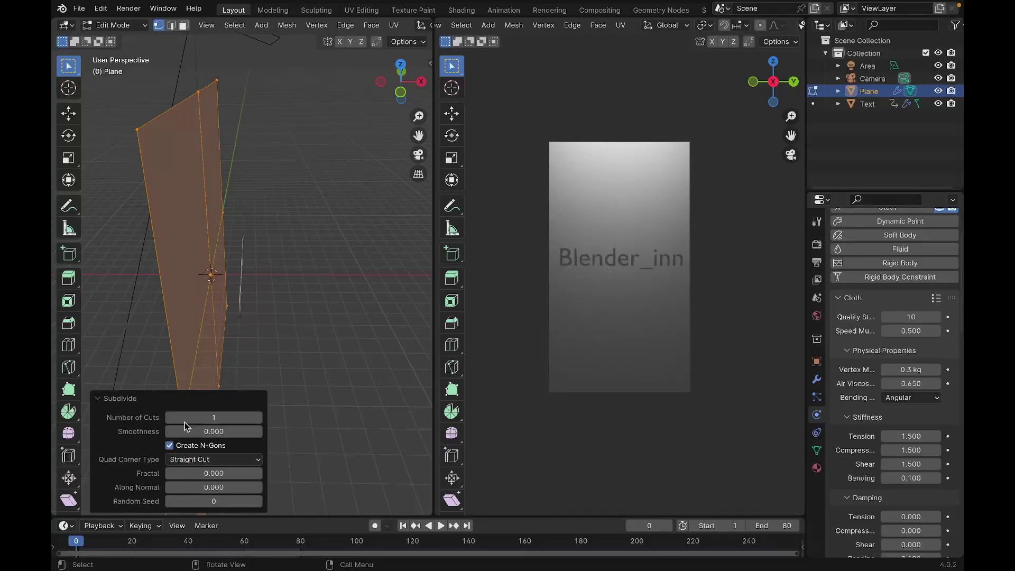
click(192, 418)
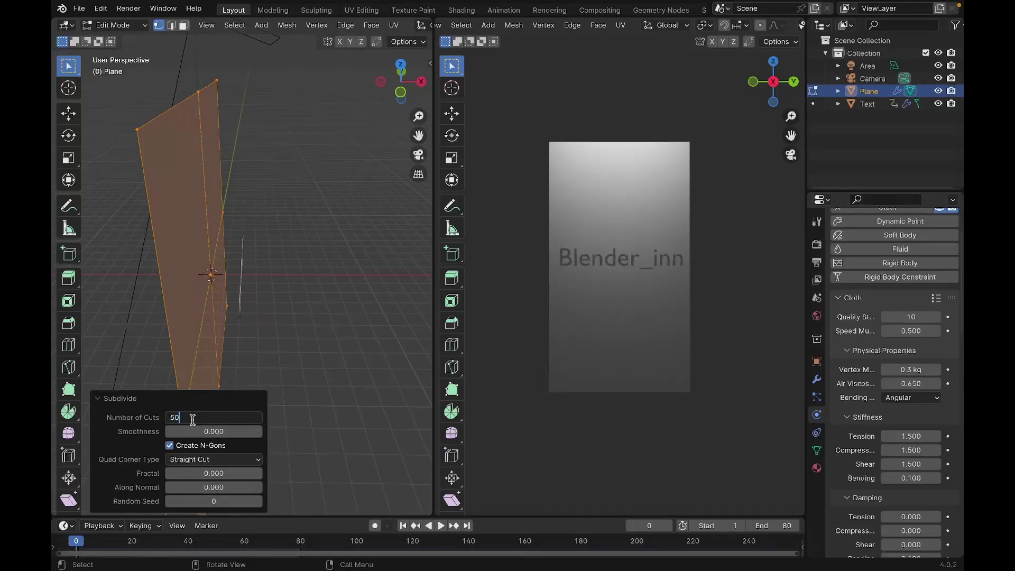
key(Return)
middle_drag(233, 220, 232, 220)
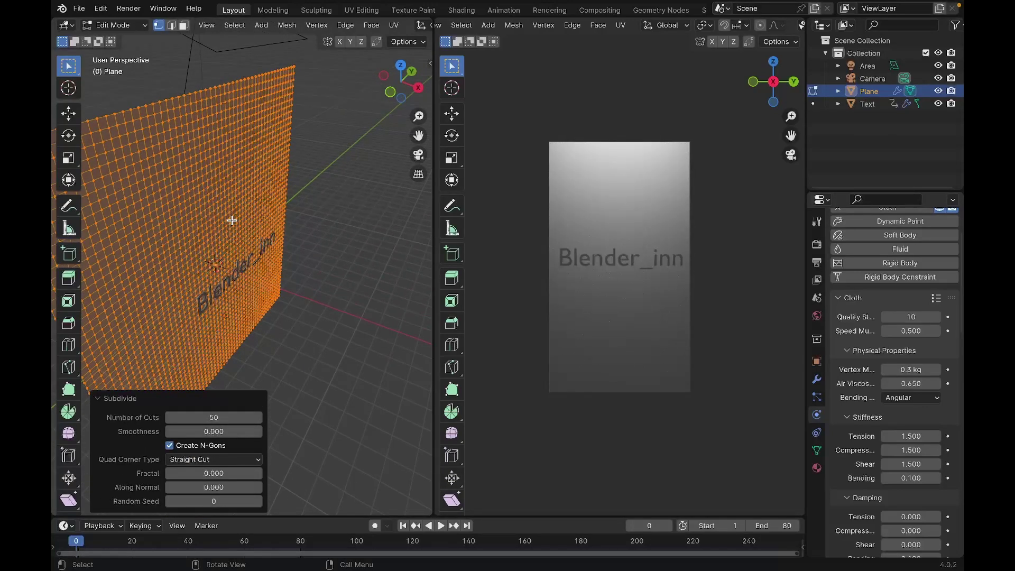
key(Tab)
Step: Play the cloth simulation to check the subdivided plane deforming around the text, and return to frame 0
scroll(233, 220, up, 2)
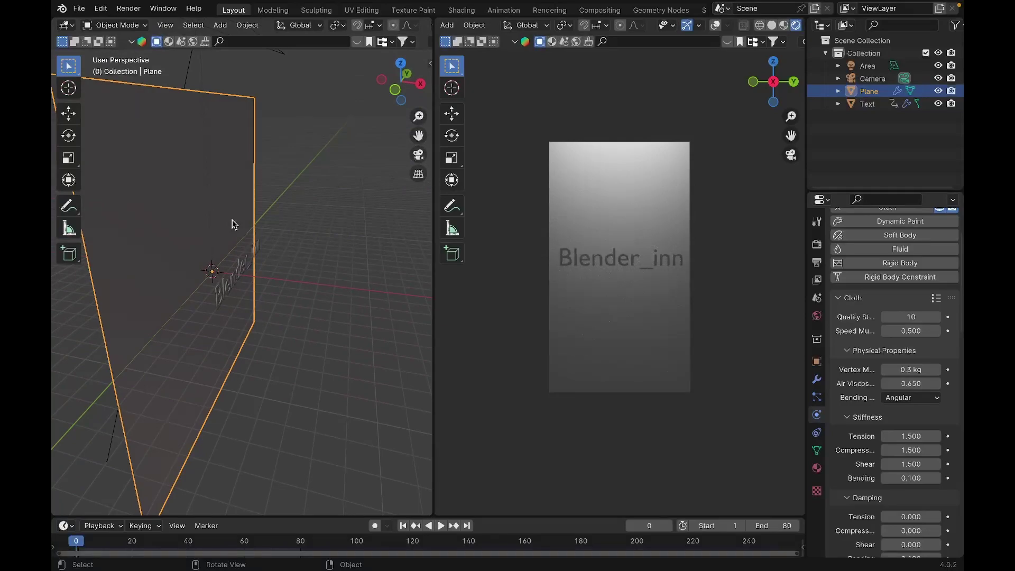
key(space)
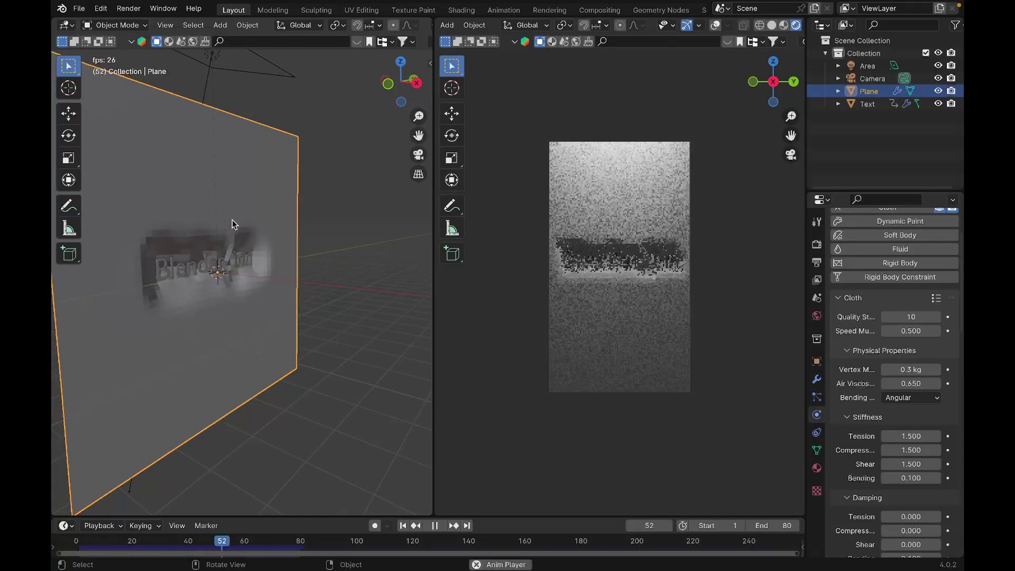
key(space)
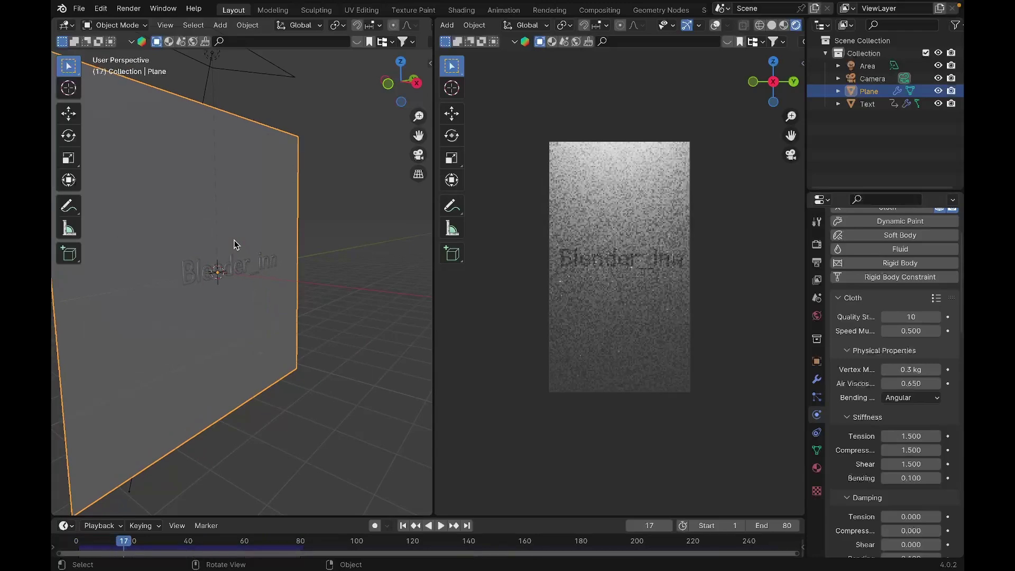
click(77, 544)
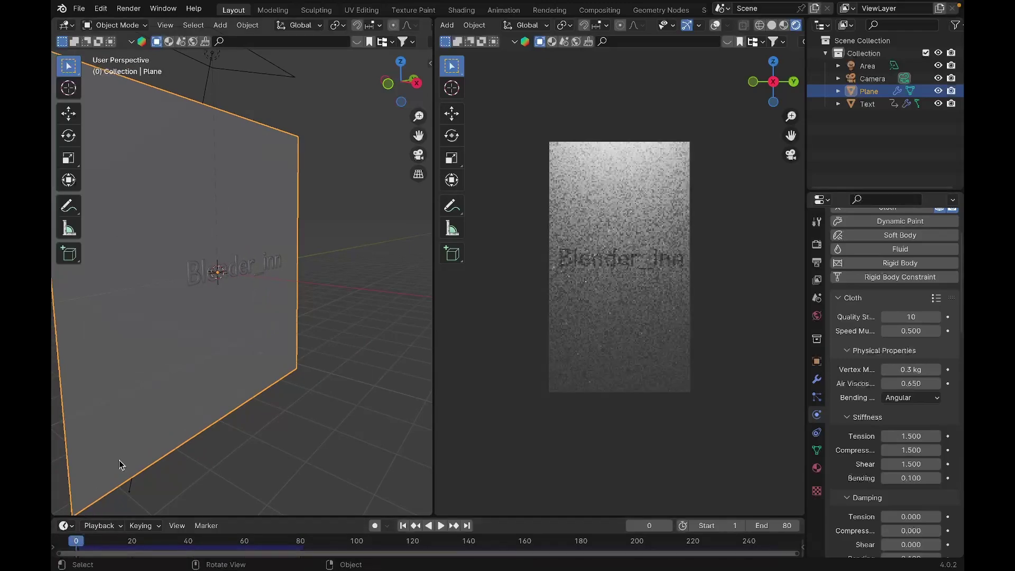
Step: Add a Force force field to the scene and set its strength to -25
click(196, 276)
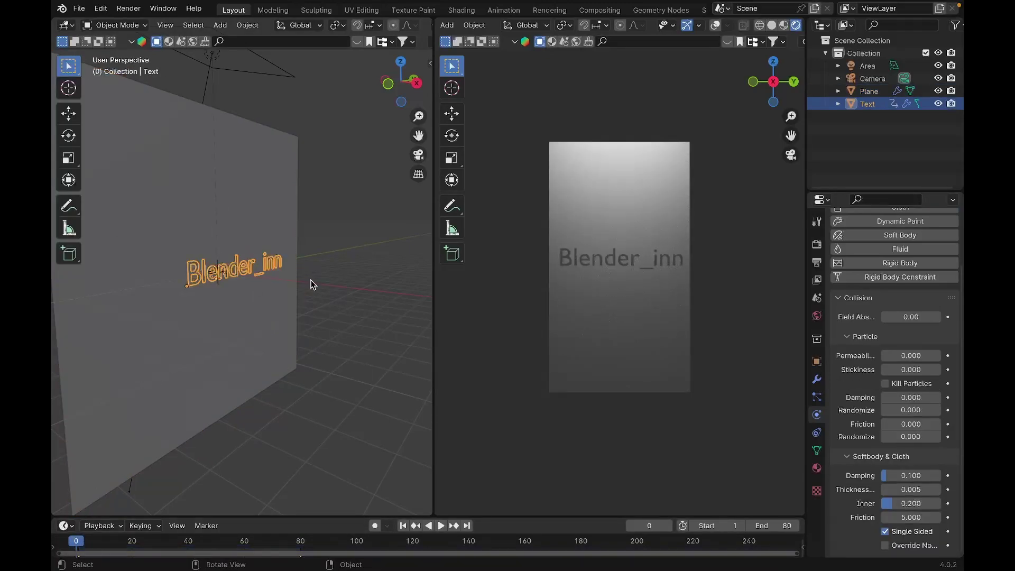
key(shift+a)
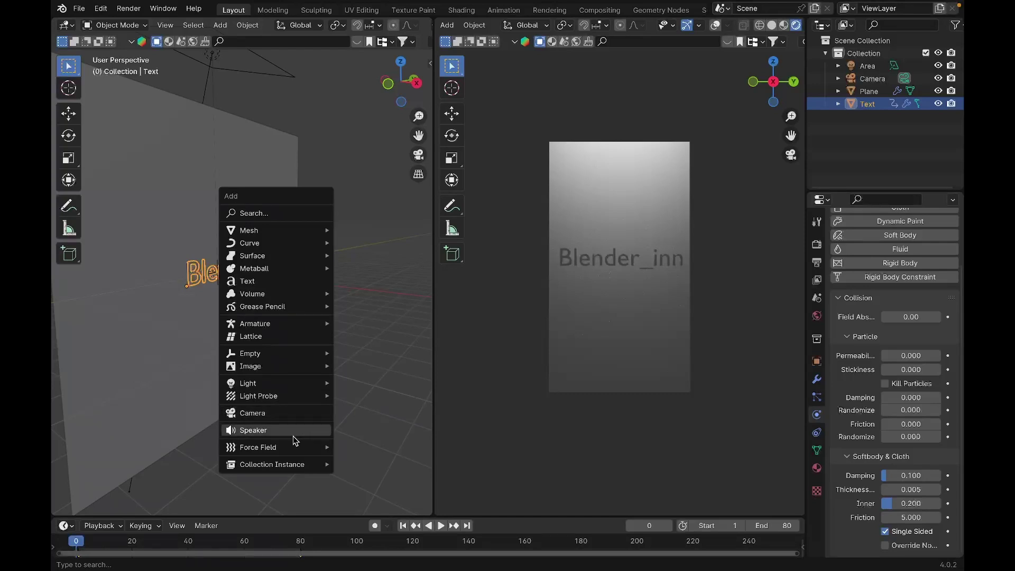
mouse_move(300, 448)
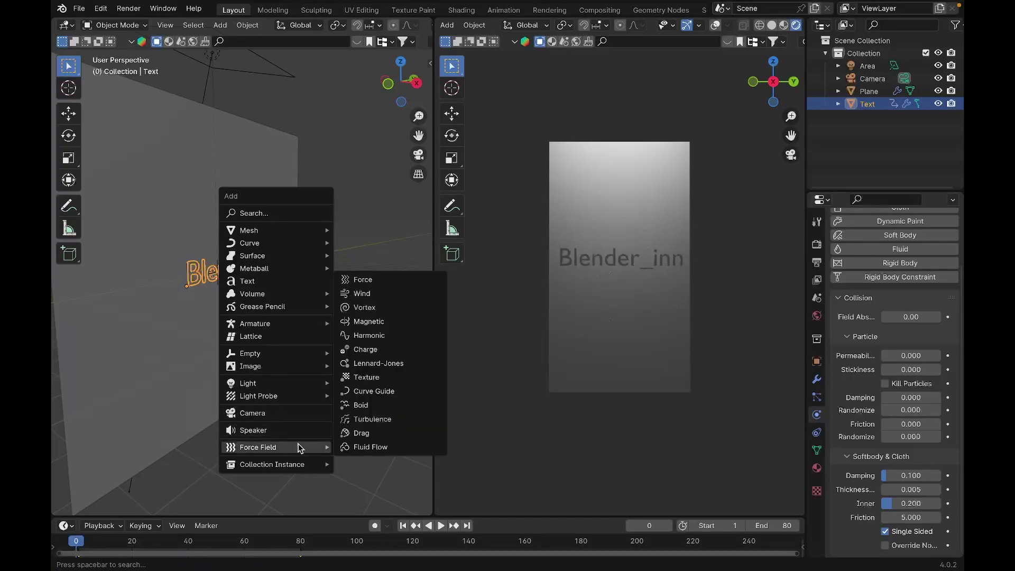
click(359, 280)
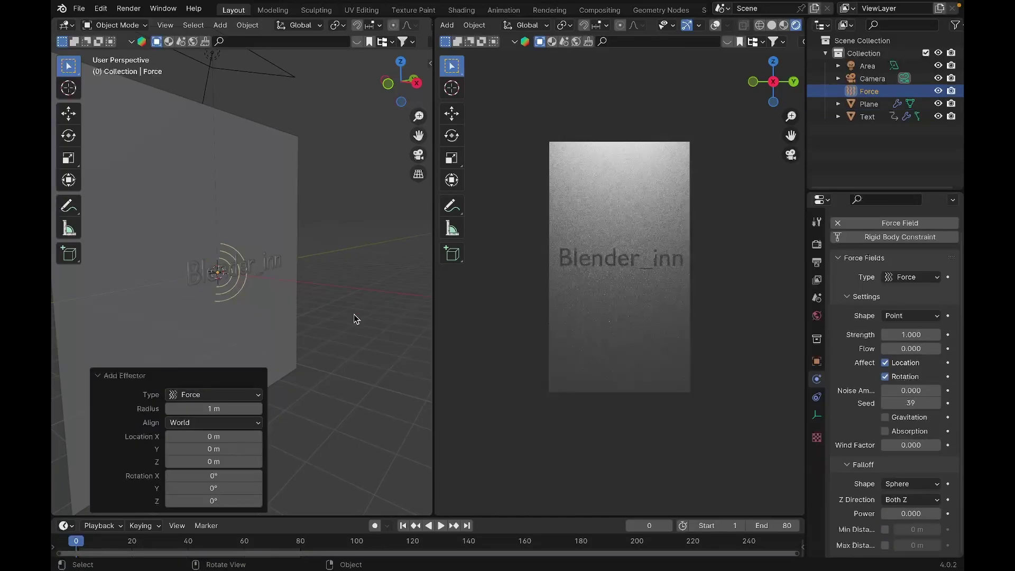
click(910, 335)
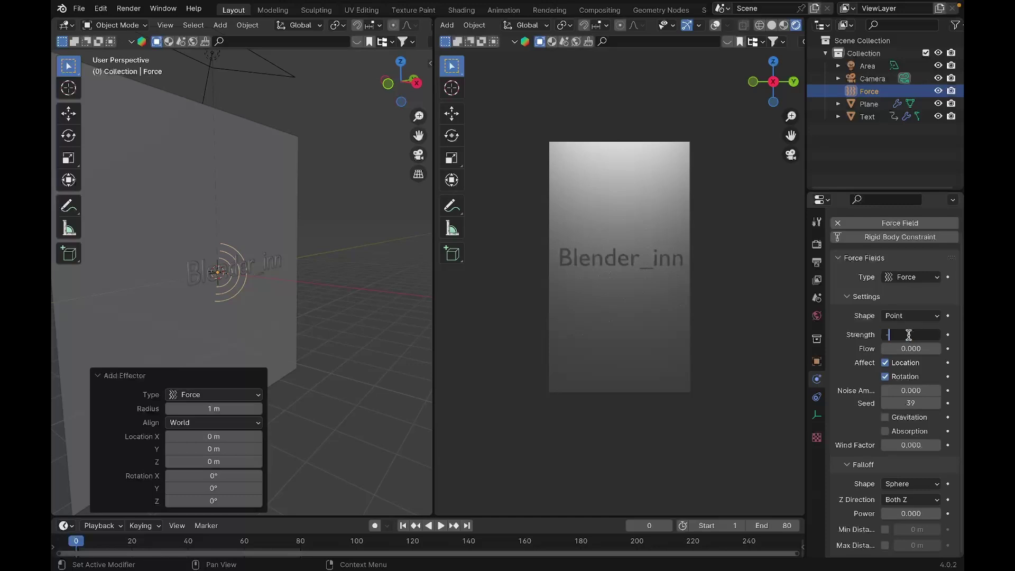
key(Return)
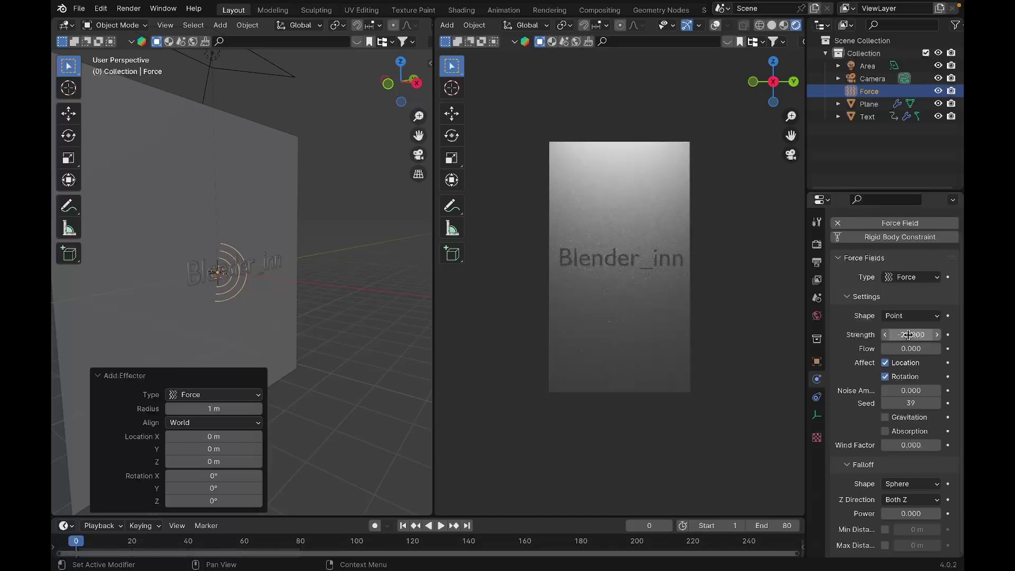
Step: Move the force field about 2.23 m along the X axis to the text
middle_drag(271, 336, 236, 347)
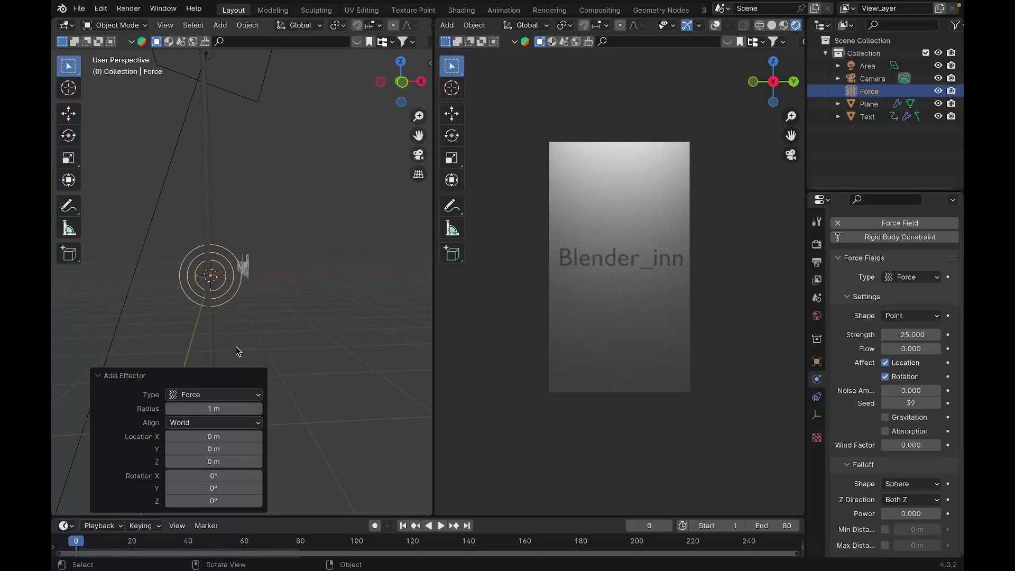
key(g)
key(y)
key(x)
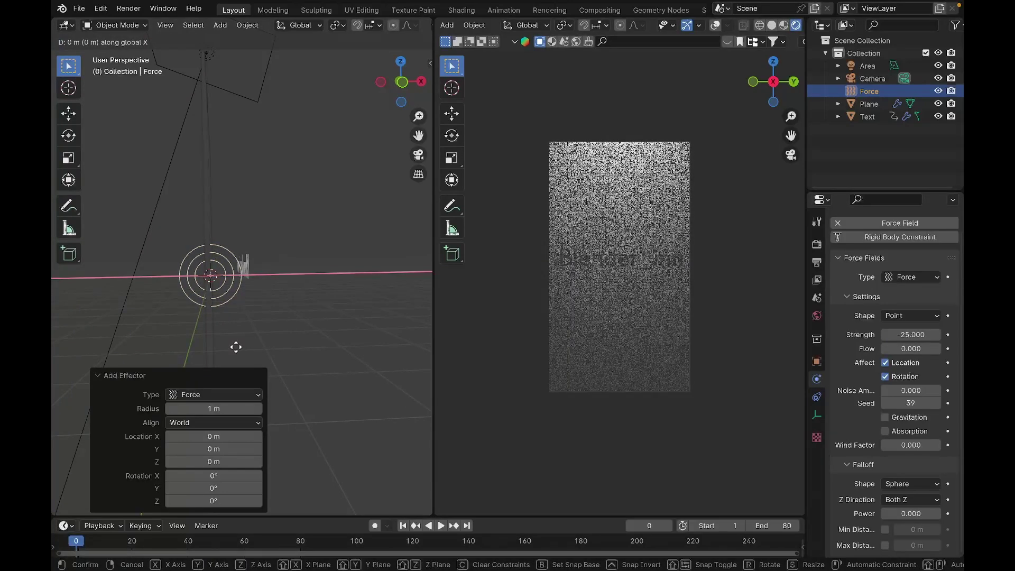
click(270, 336)
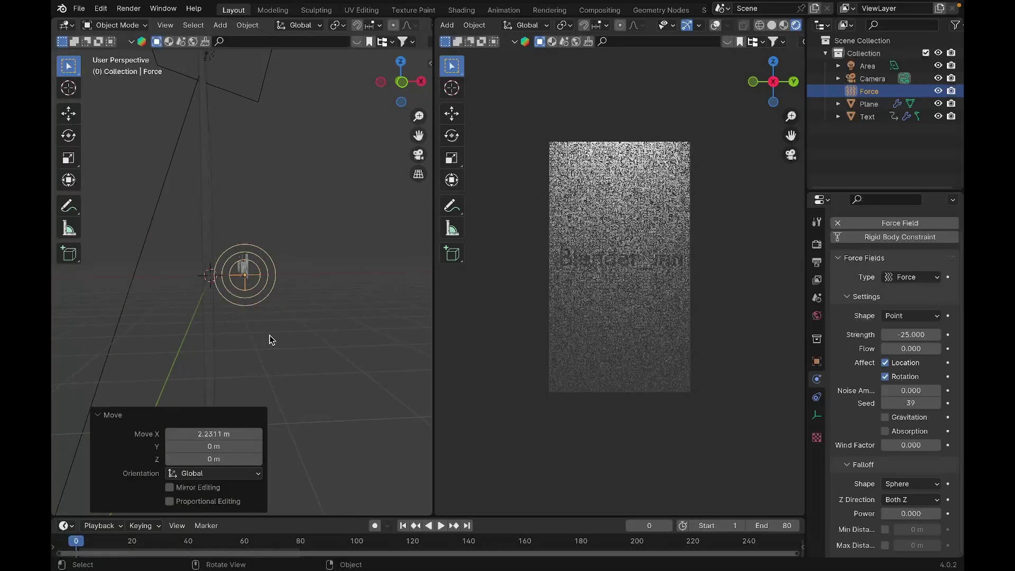
Step: Center the force field on the text, moving it about -0.21 m along X and 0.48 m along Z
middle_drag(270, 335, 270, 335)
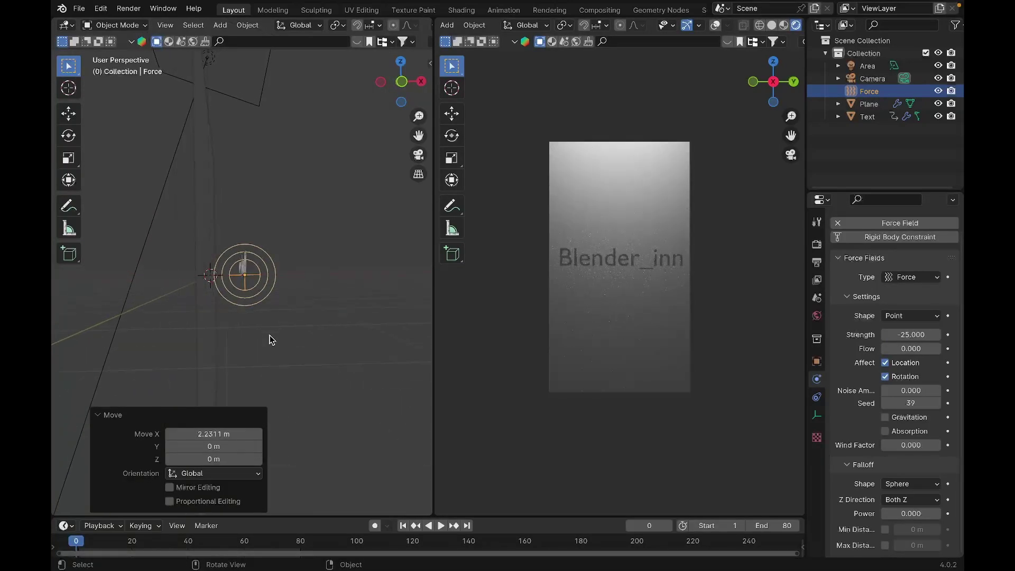
click(402, 81)
scroll(282, 323, up, 3)
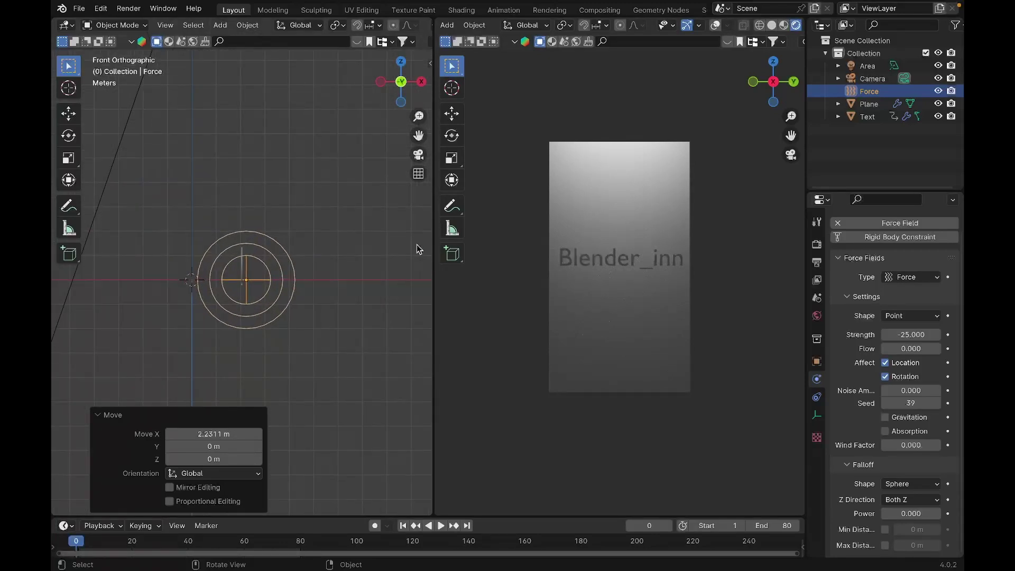
key(g)
key(x)
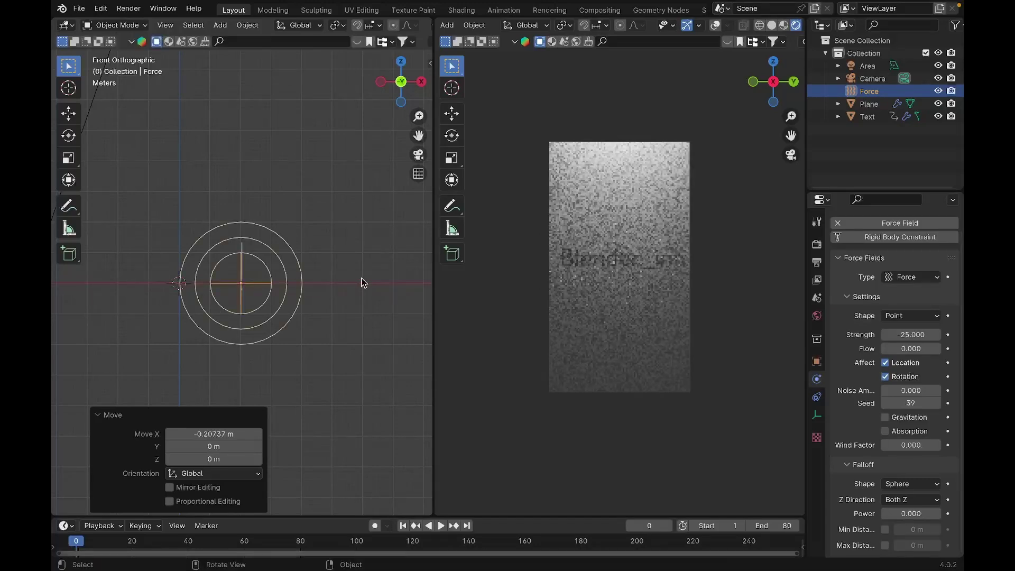
key(z)
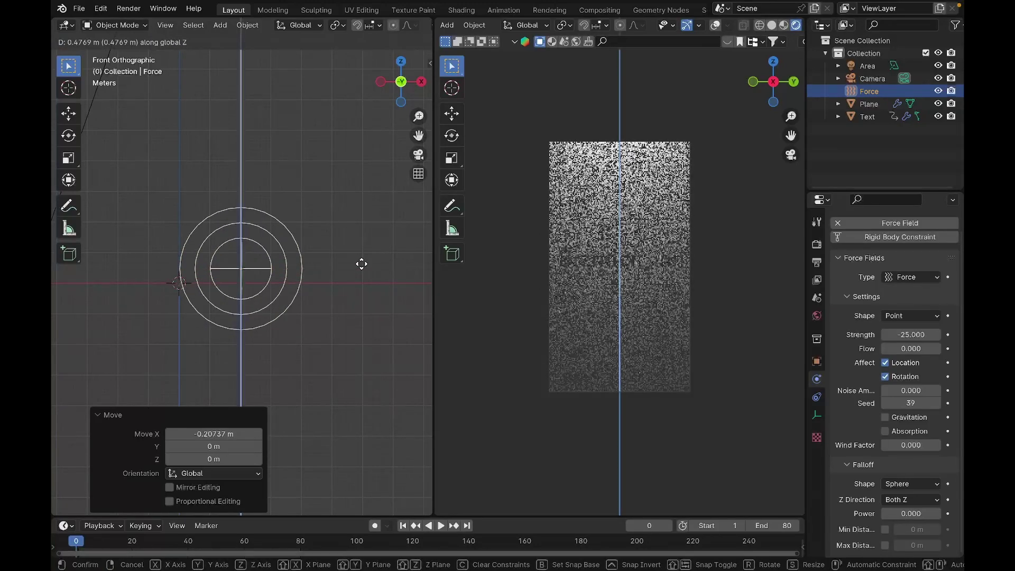
click(362, 267)
middle_drag(362, 267, 363, 265)
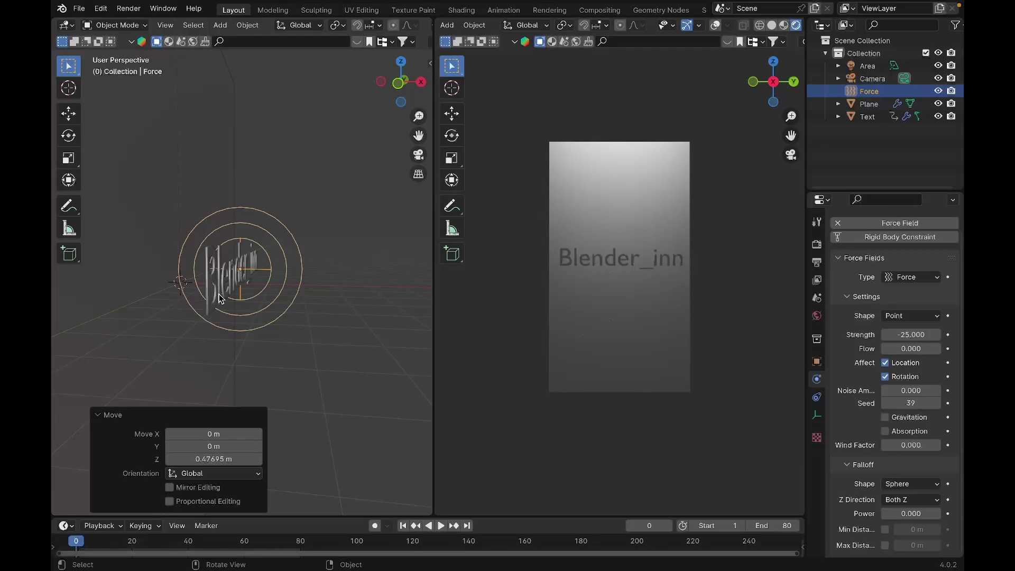
Step: Parent the force field to the Blender_inn text using the Object parent type
click(220, 298)
click(268, 270)
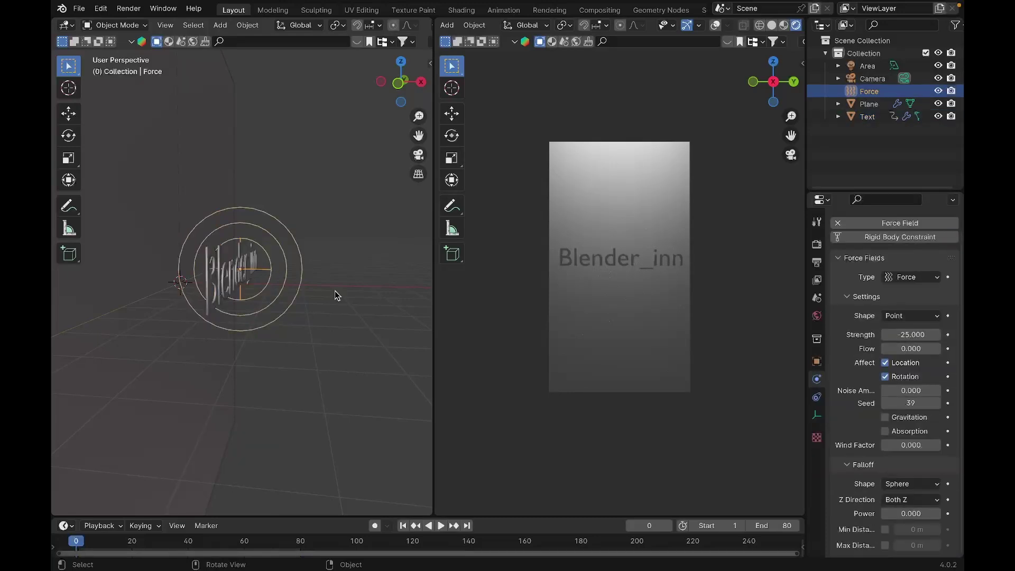
shift+click(220, 295)
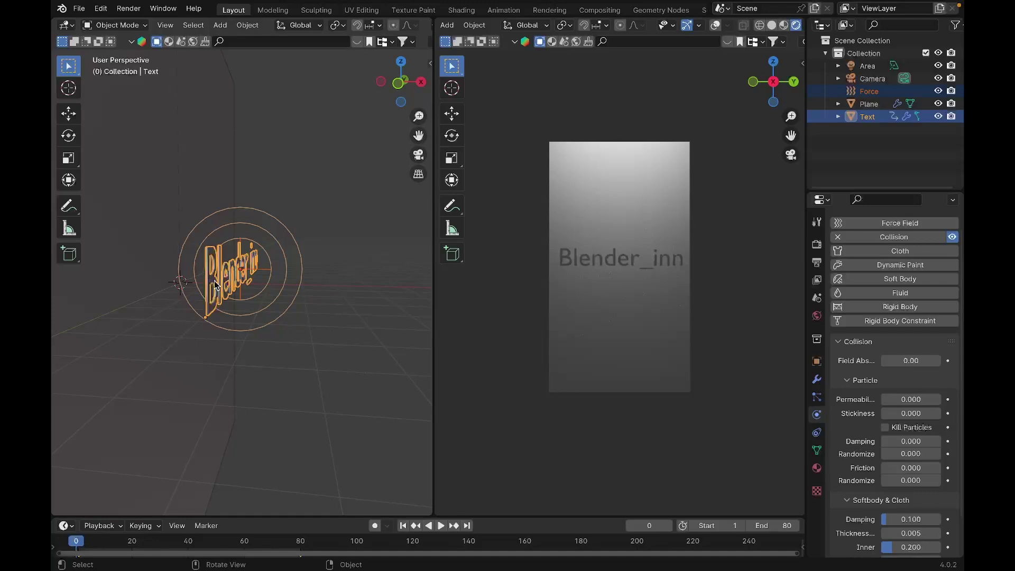
key(ctrl+p)
click(216, 285)
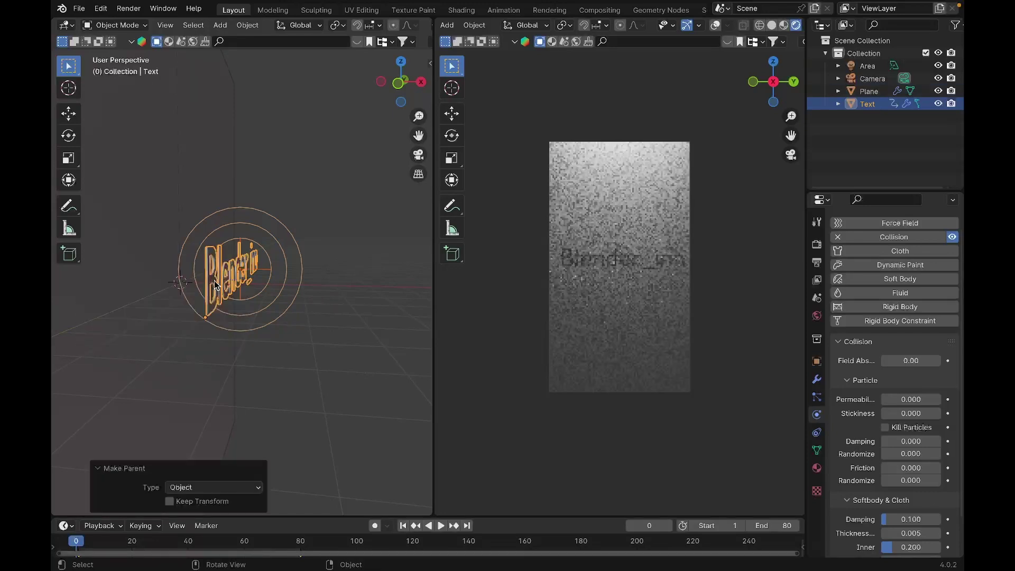
Step: Play the cloth simulation to frame 51 to check how the parented force field pulls the plane around the text
click(229, 277)
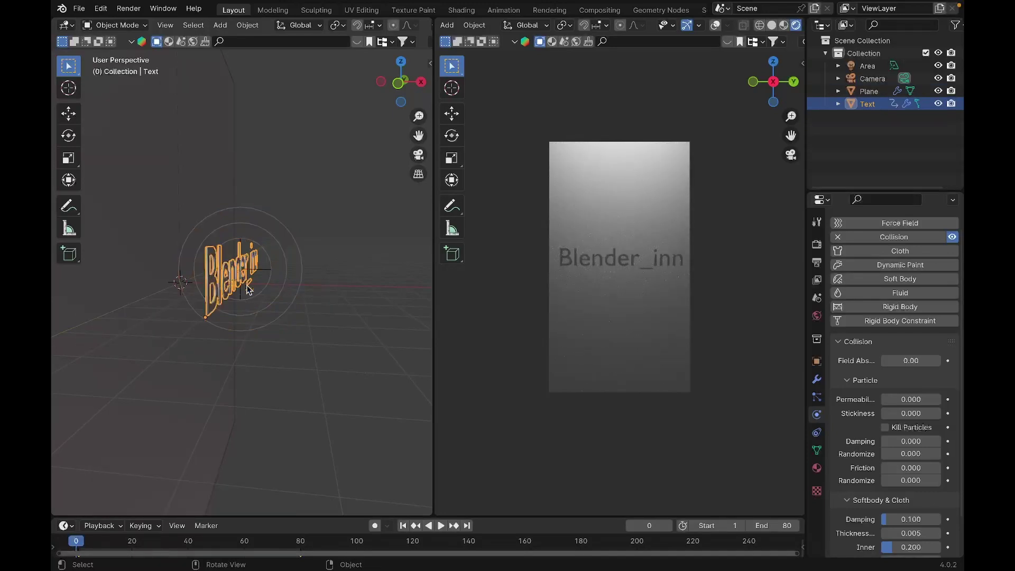
key(KP_6)
key(KP_6)
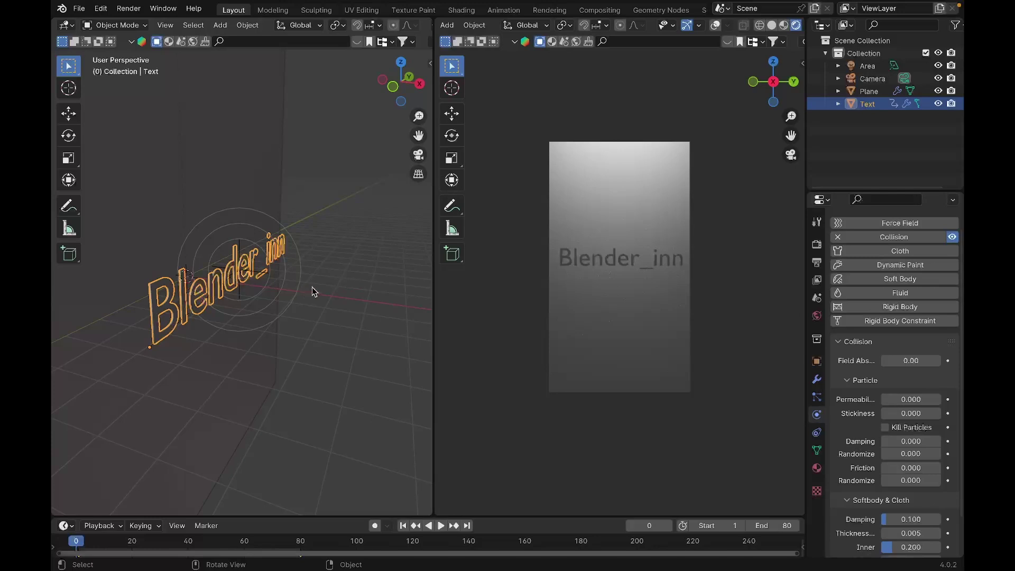
click(302, 275)
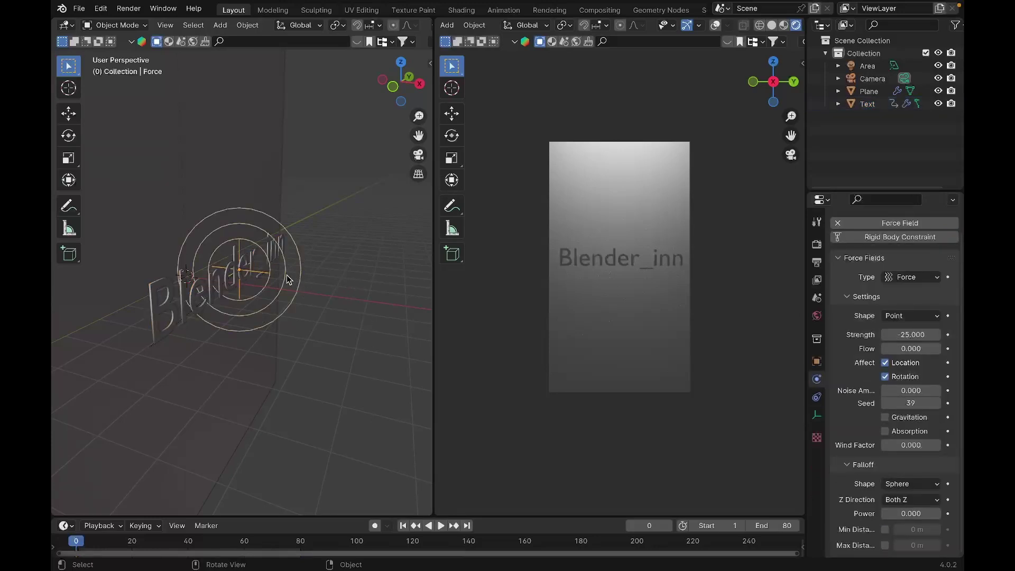
scroll(286, 275, down, 2)
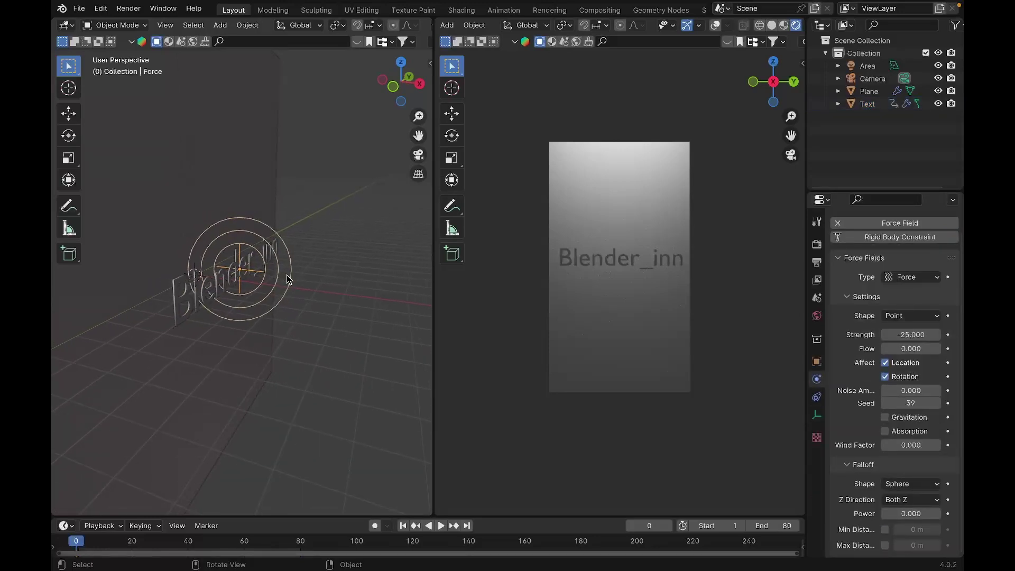
key(space)
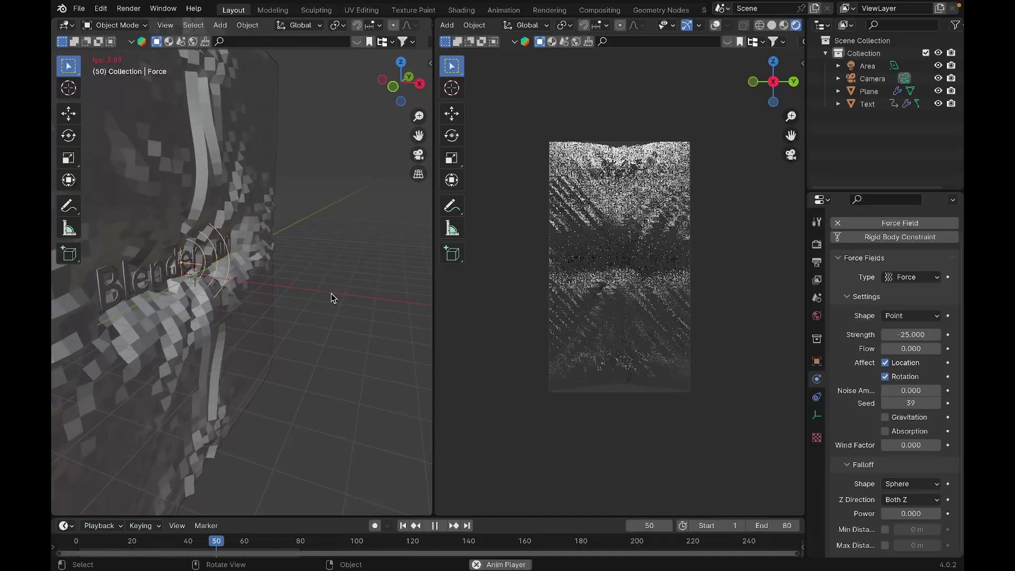
key(space)
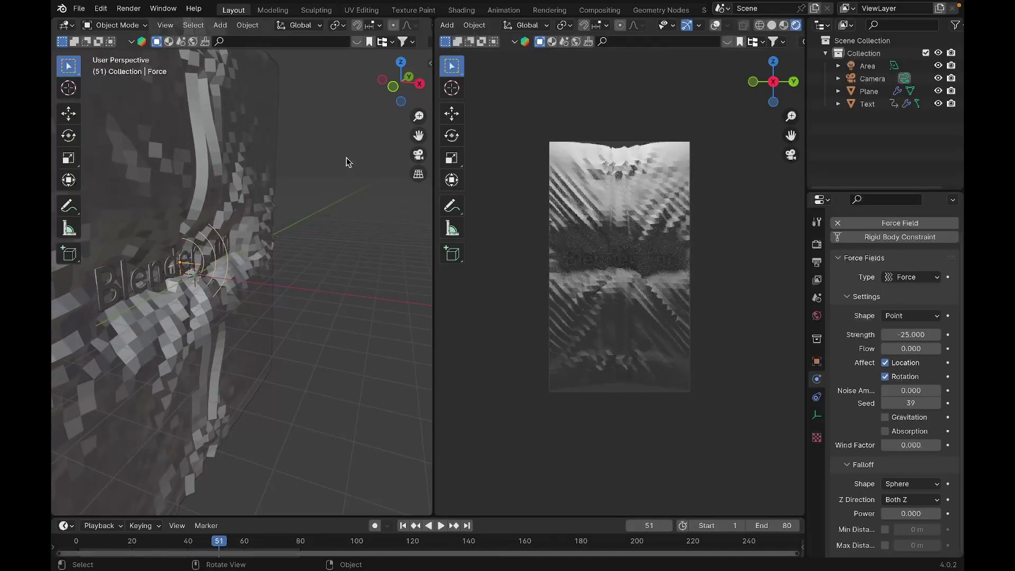
scroll(347, 162, up, 3)
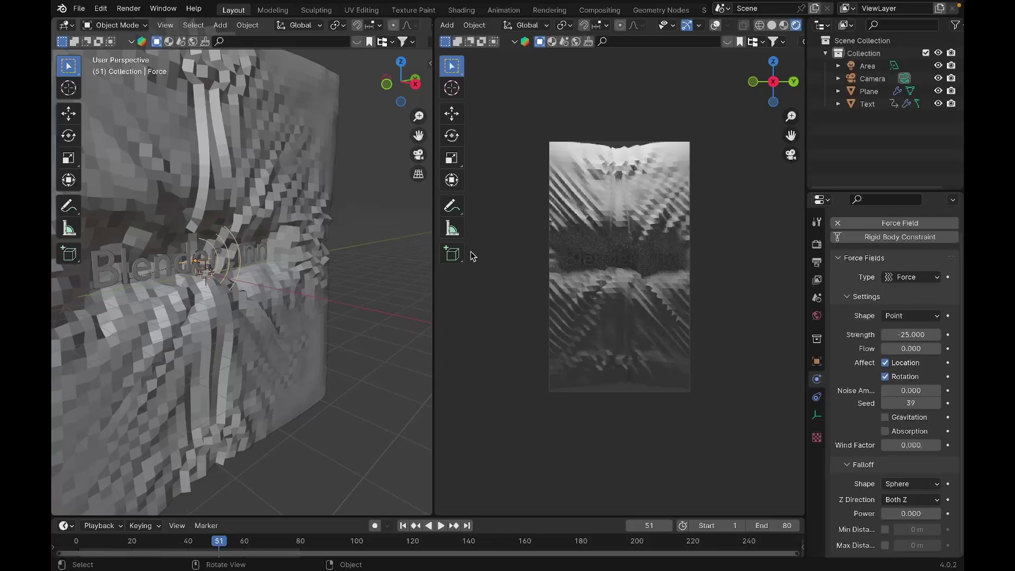
Step: Add a Subdivision Surface modifier to the plane and set its viewport level to 2
click(297, 116)
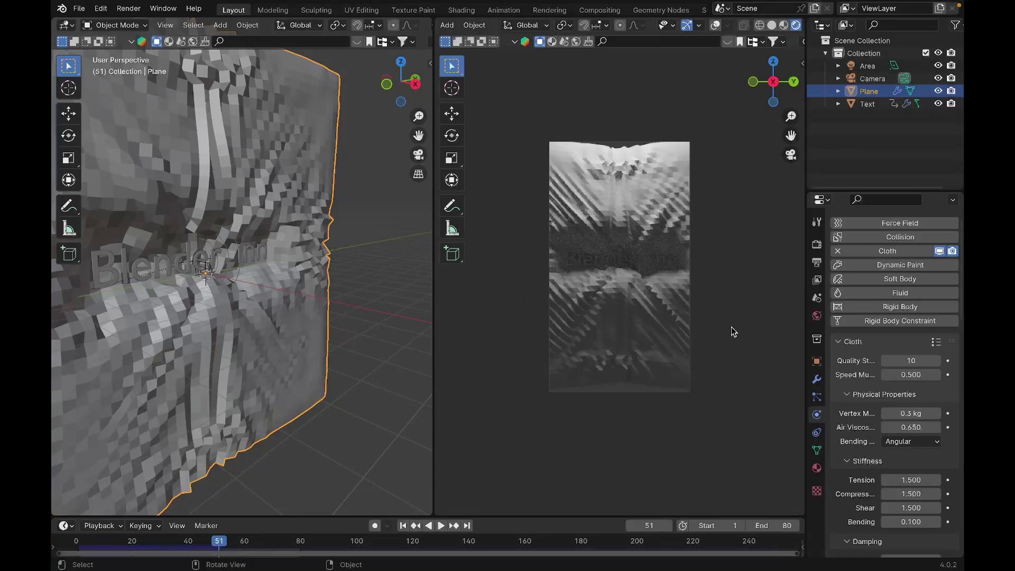
click(817, 380)
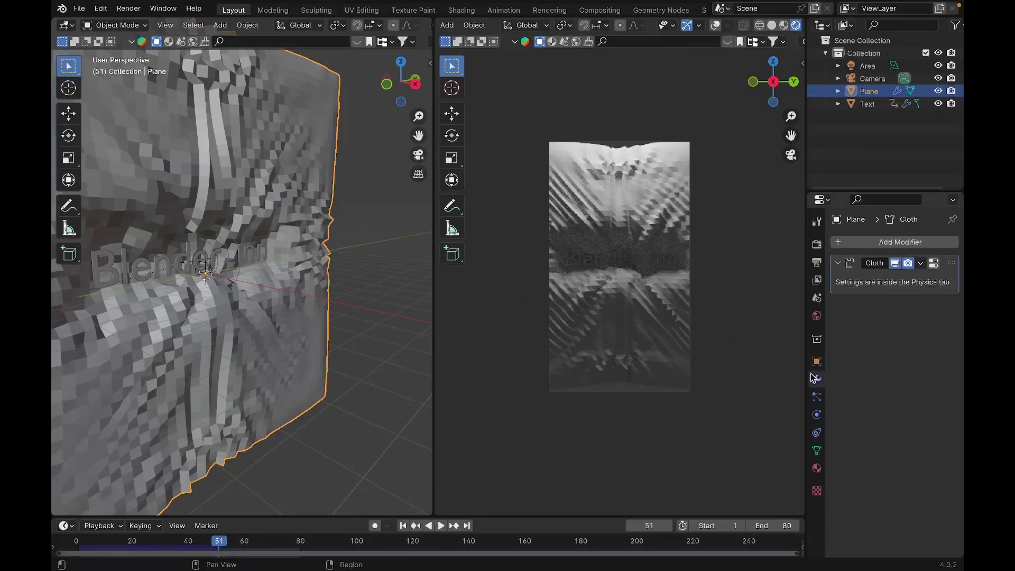
click(853, 243)
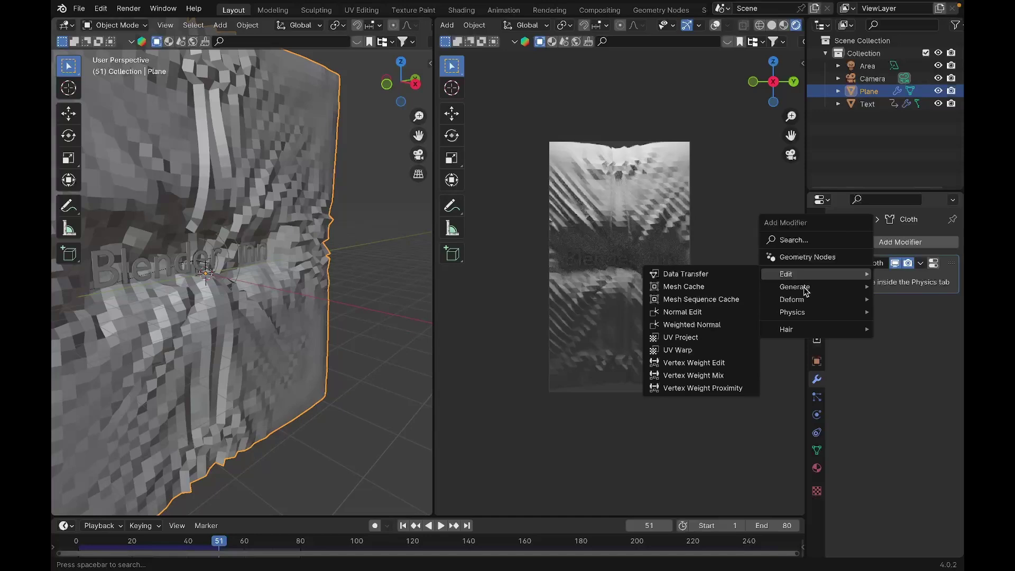
mouse_move(806, 291)
click(699, 454)
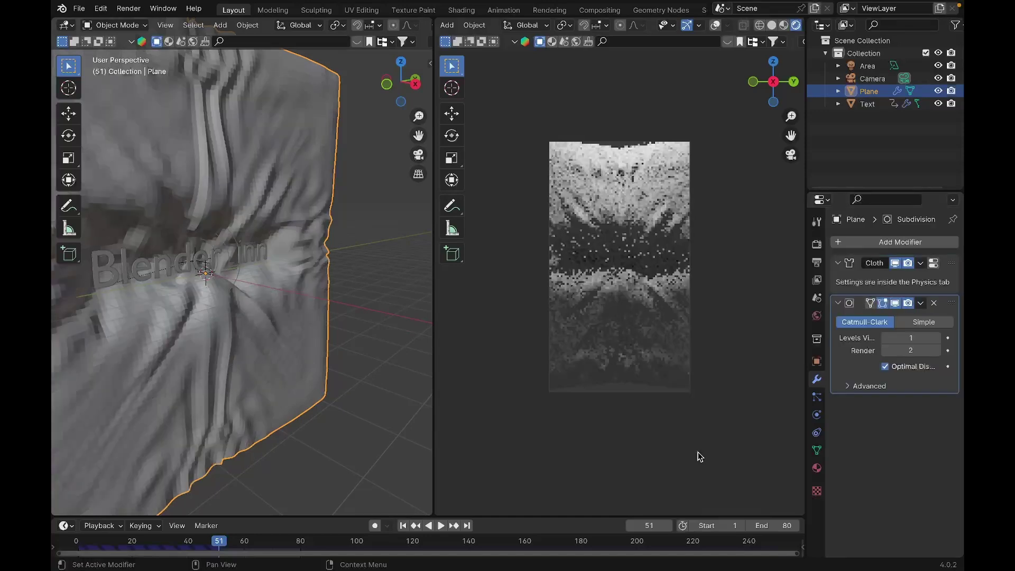
click(938, 339)
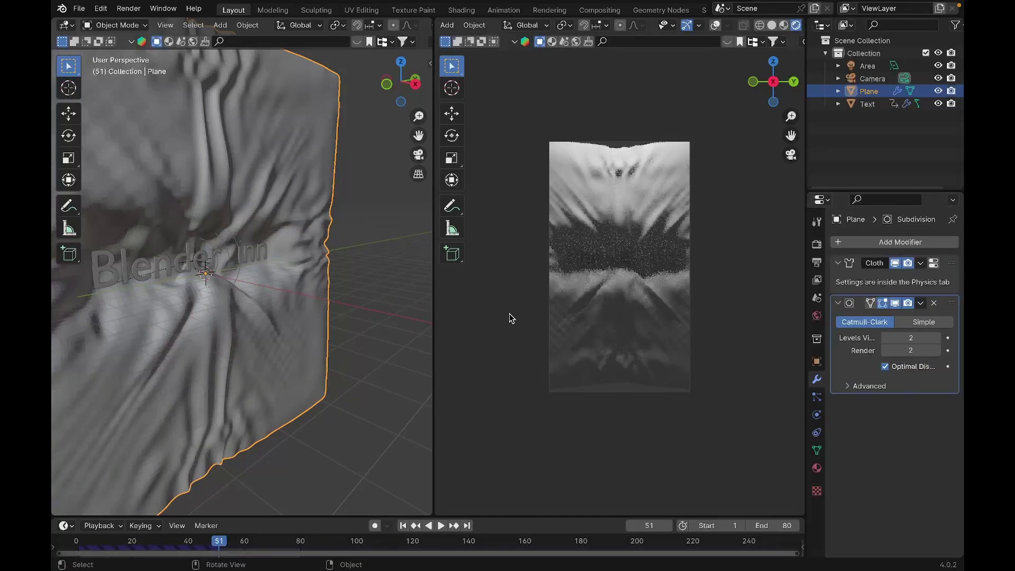
Step: Apply Shade Smooth to the subdivided plane and inspect its wrinkles
middle_drag(404, 303, 325, 222)
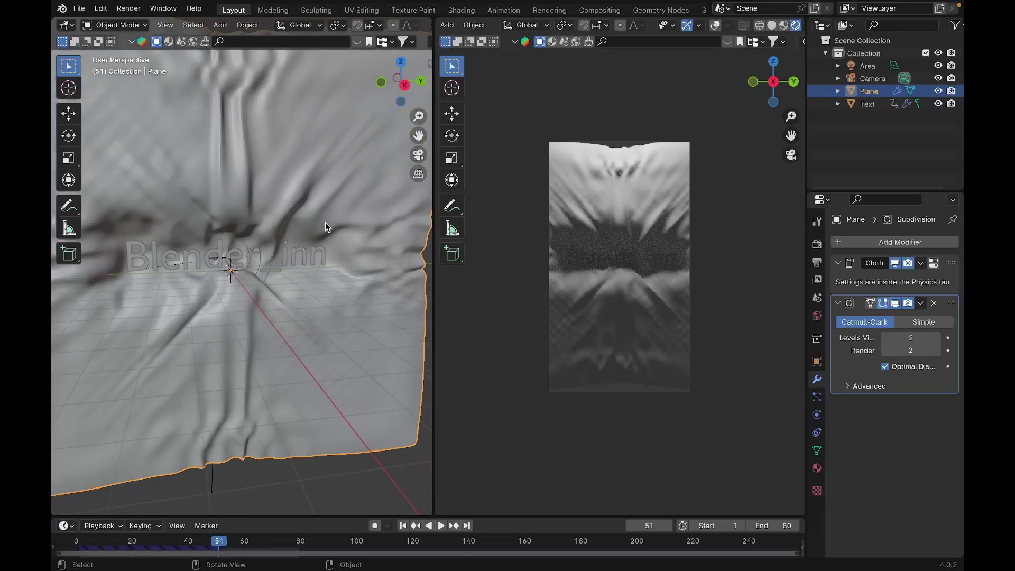
right_click(310, 186)
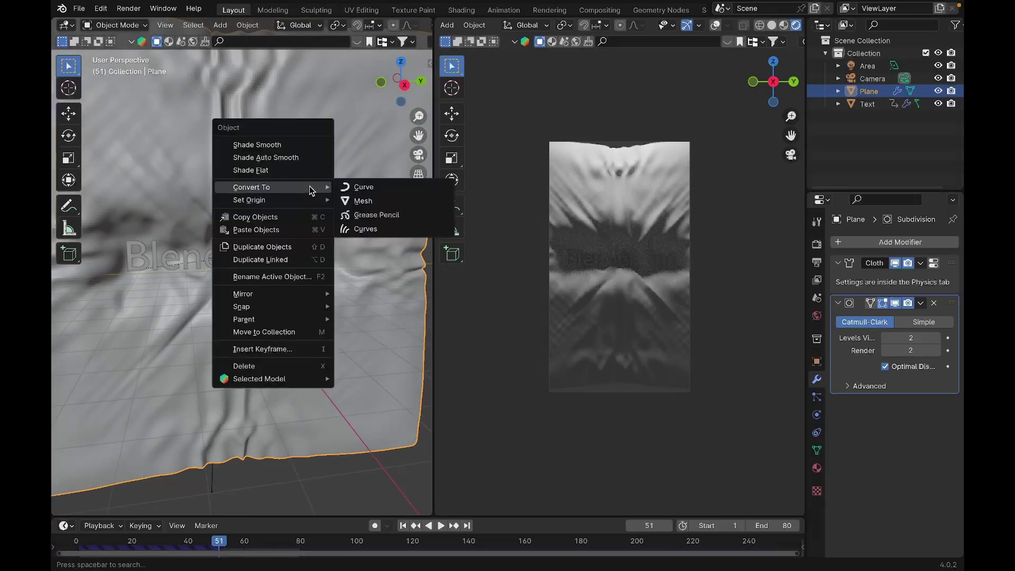
click(281, 151)
scroll(369, 222, up, 2)
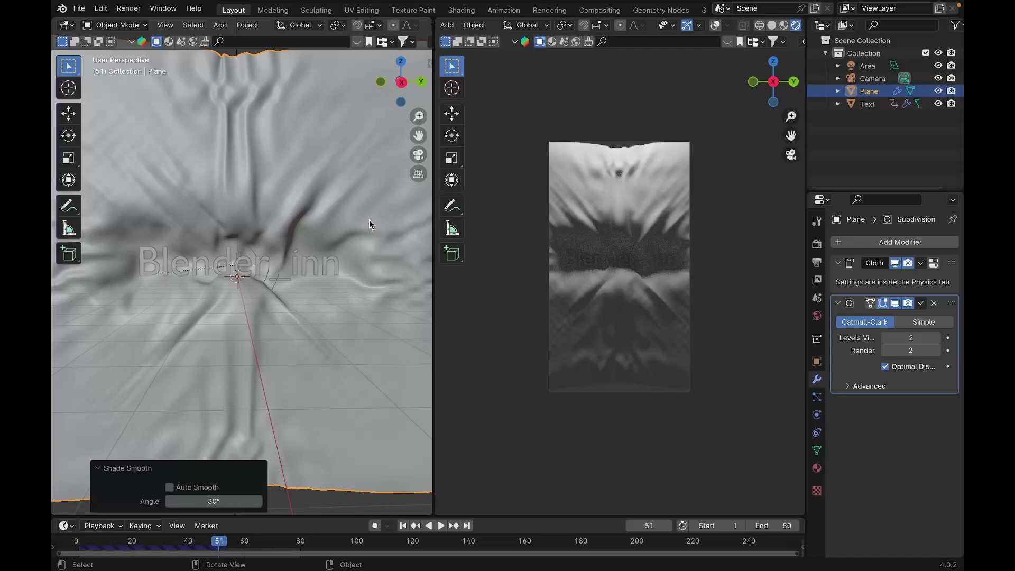
Step: Inspect the plane's undeformed mesh, and check from the side and in the render how the Blender_inn text sits in the cloth
key(Tab)
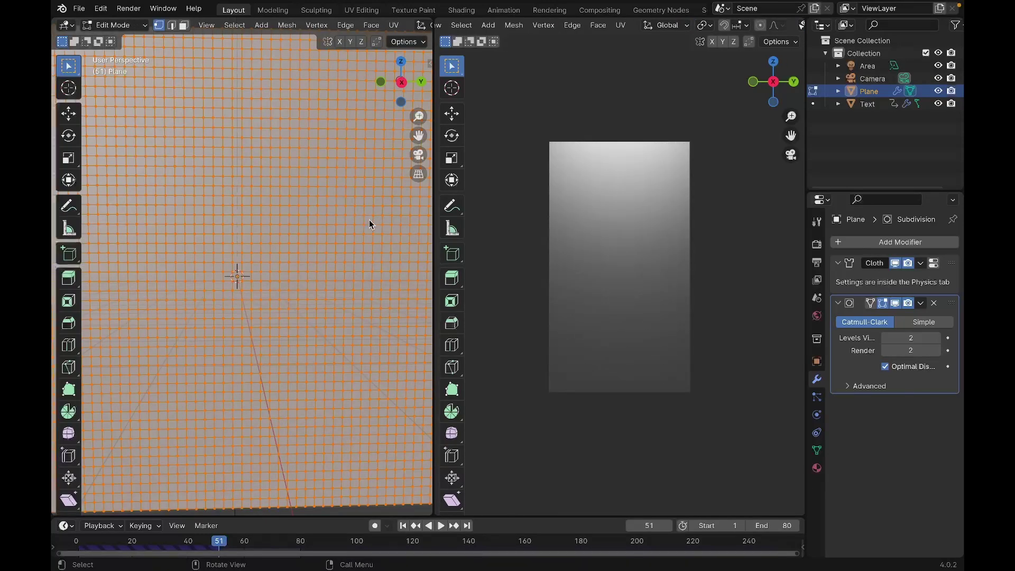
key(Tab)
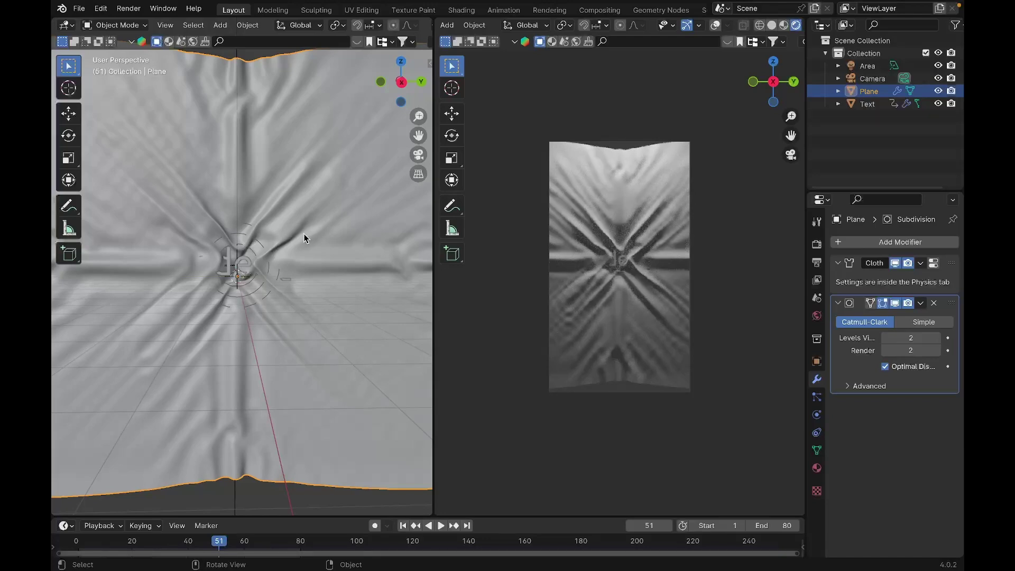
middle_drag(247, 246, 249, 245)
click(220, 294)
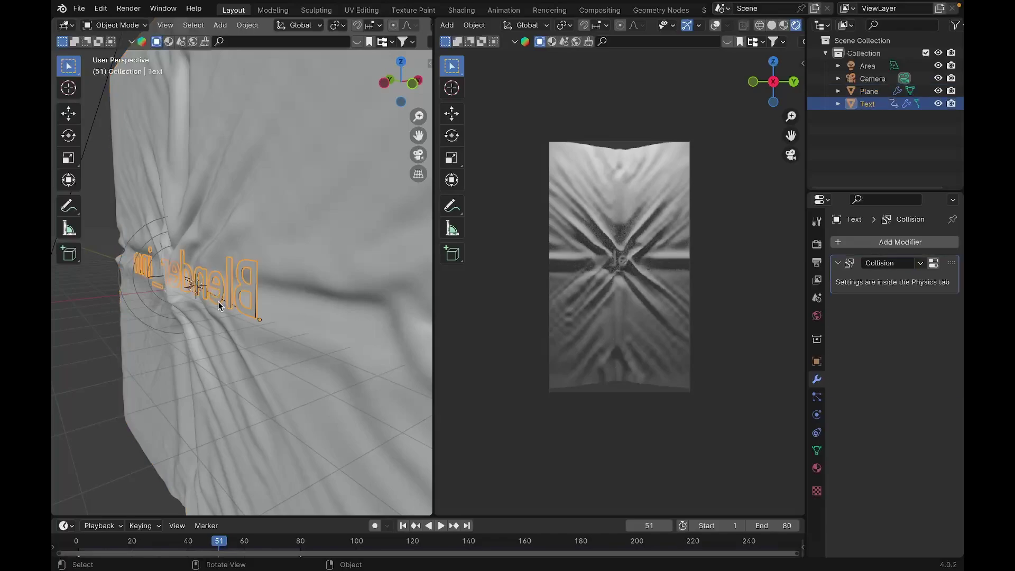
mouse_move(220, 294)
middle_down()
mouse_move(211, 282)
mouse_move(227, 295)
mouse_move(221, 307)
middle_up()
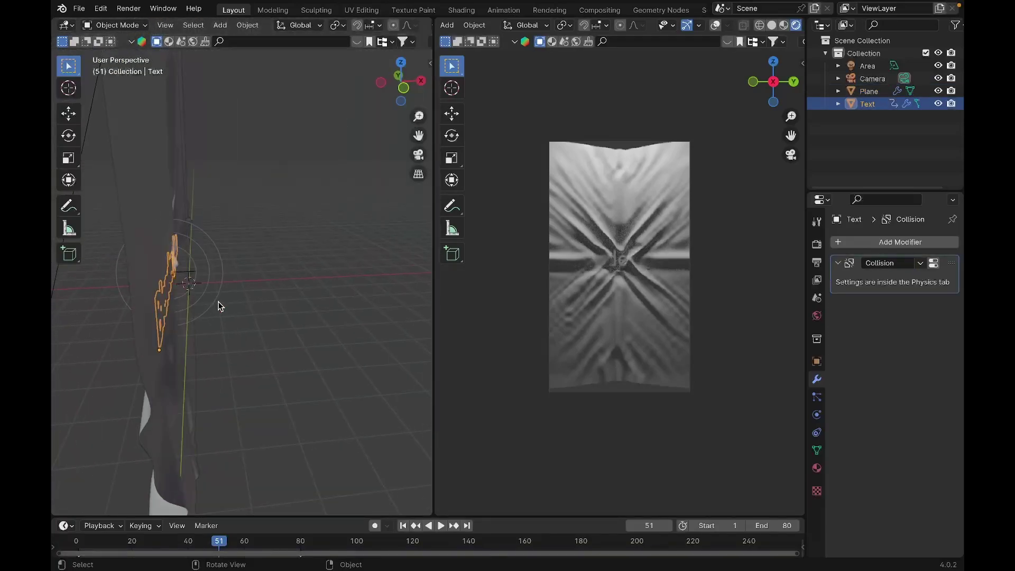
scroll(675, 235, up, 3)
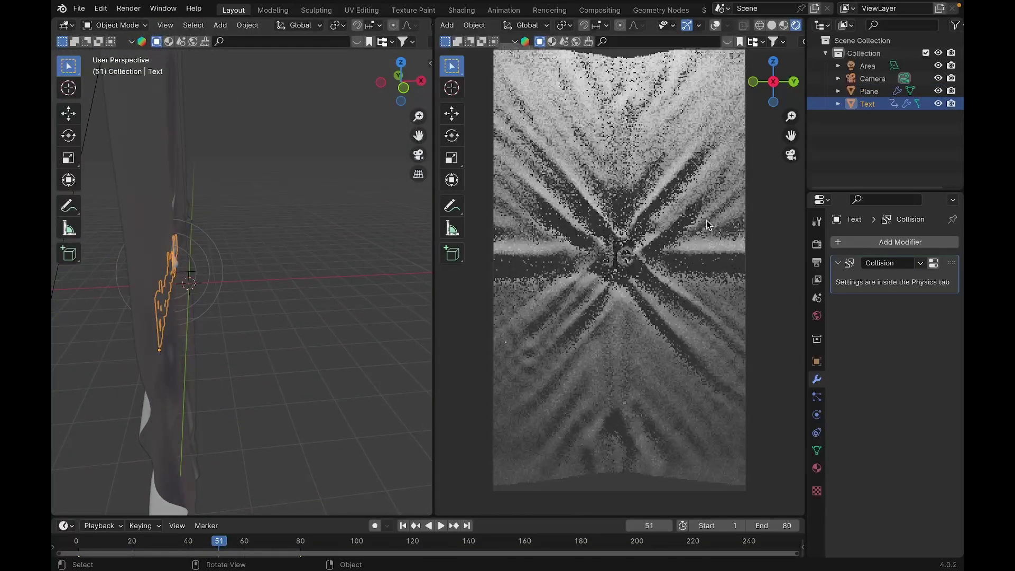
scroll(687, 233, up, 1)
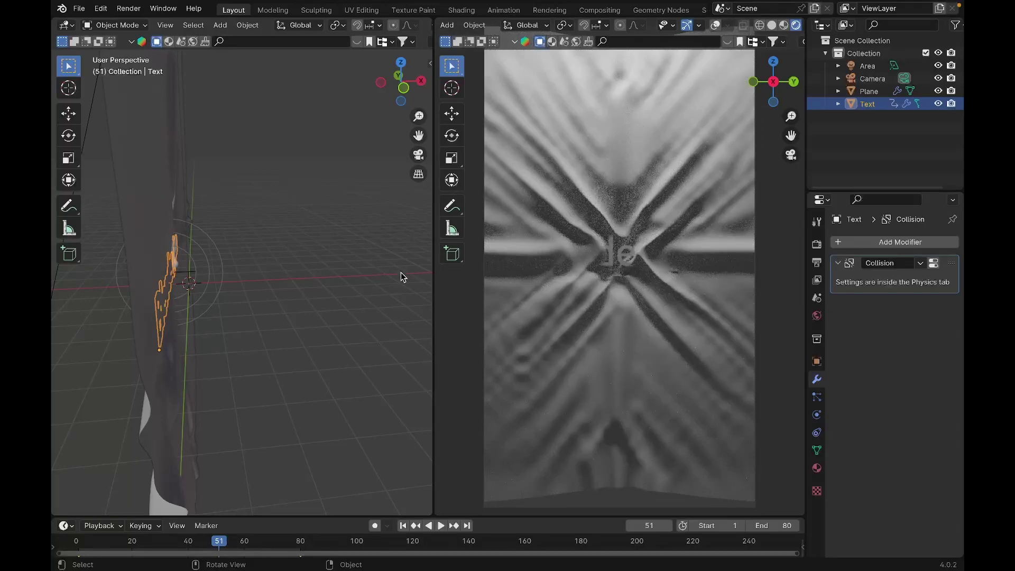
middle_drag(178, 317, 176, 312)
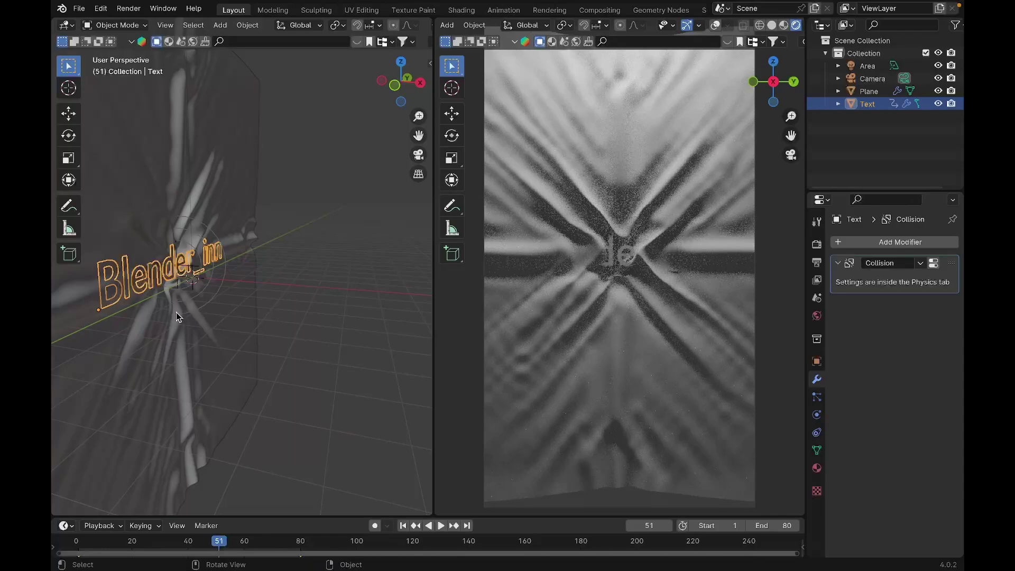
Step: Scale the Blender_inn text by about 2.823 along the global X axis to thicken its letters
click(176, 317)
click(179, 269)
key(Tab)
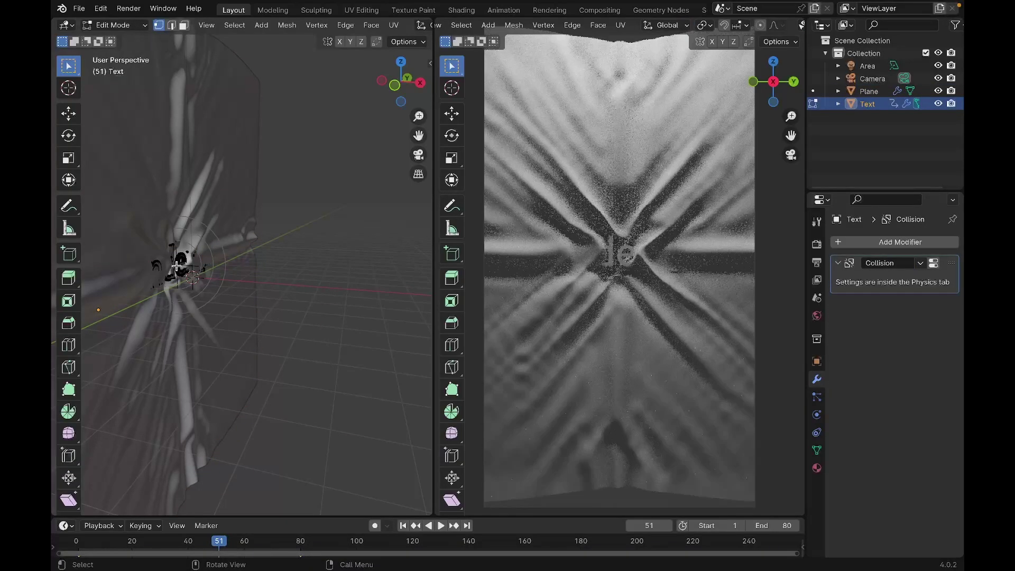
middle_drag(177, 265, 179, 270)
key(Tab)
key(alt+z)
key(s)
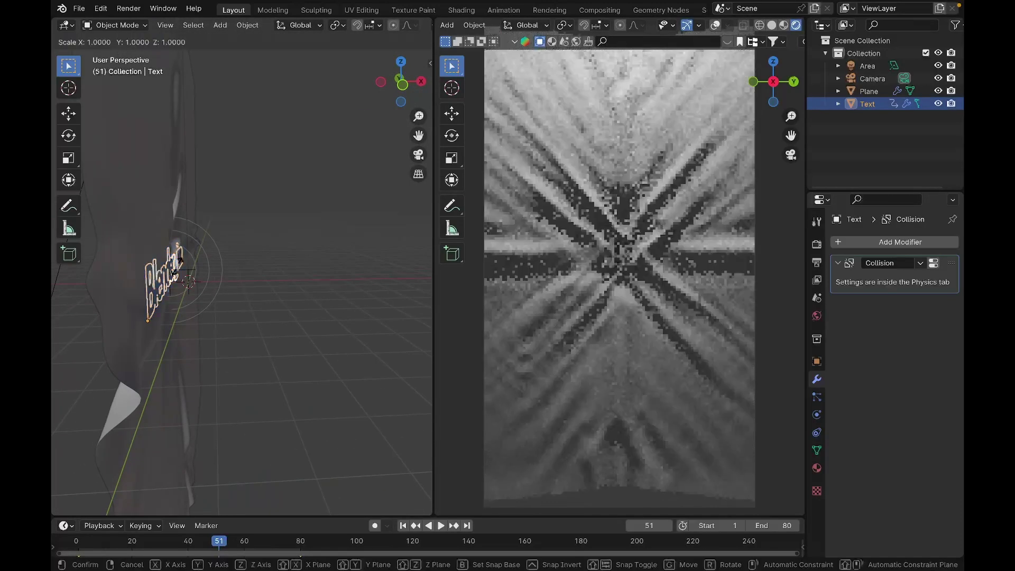
key(x)
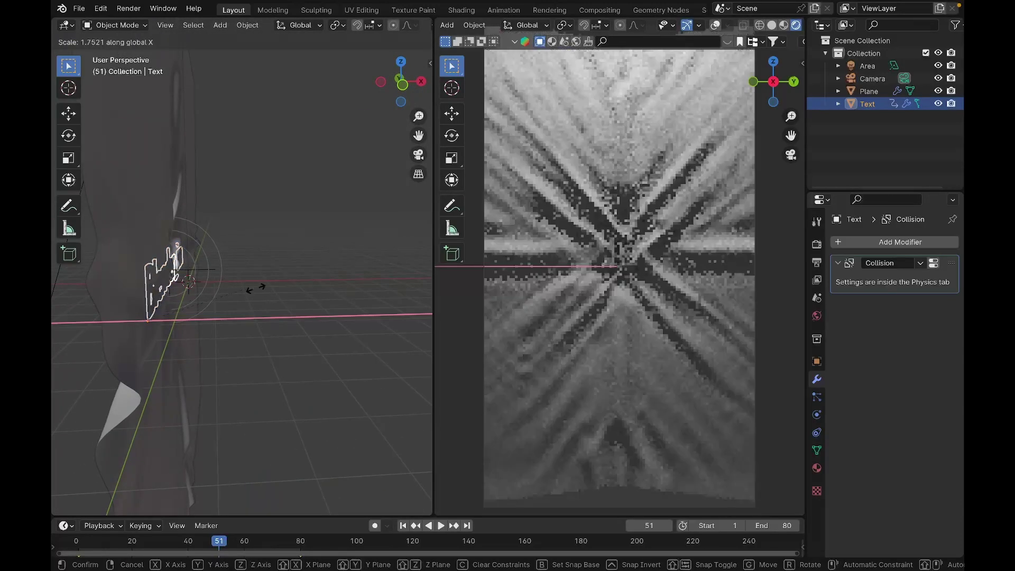
click(321, 309)
key(alt+z)
Step: Examine the thickened text against the wrinkled plane from several angles
key(KP_6)
key(KP_6)
key(KP_6)
key(KP_6)
key(KP_6)
key(KP_6)
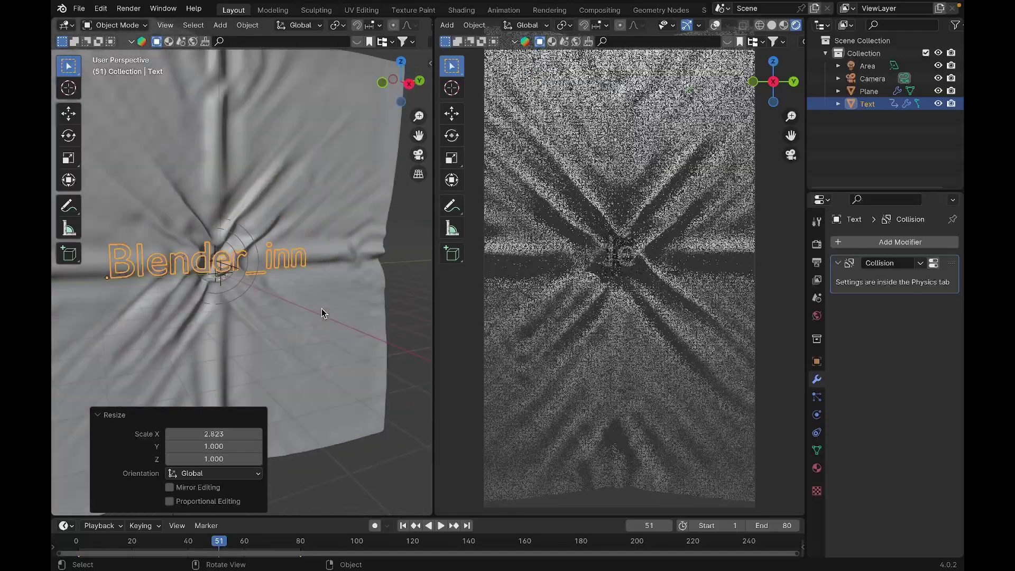
key(KP_6)
key(KP_6)
key(KP_6)
key(KP_6)
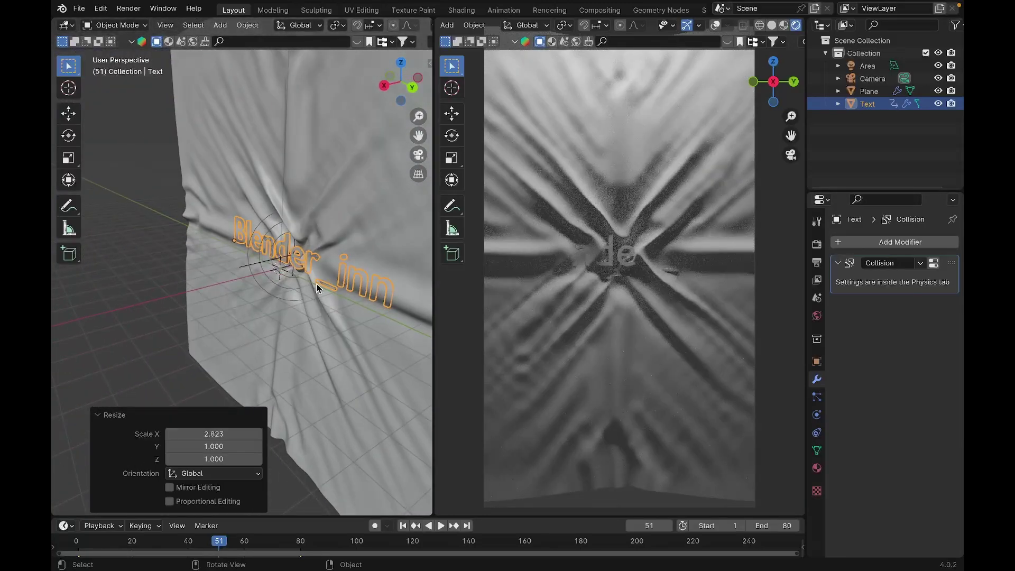
Step: Return the timeline to frame 1 and apply the text's scale
click(78, 542)
key(ctrl+a)
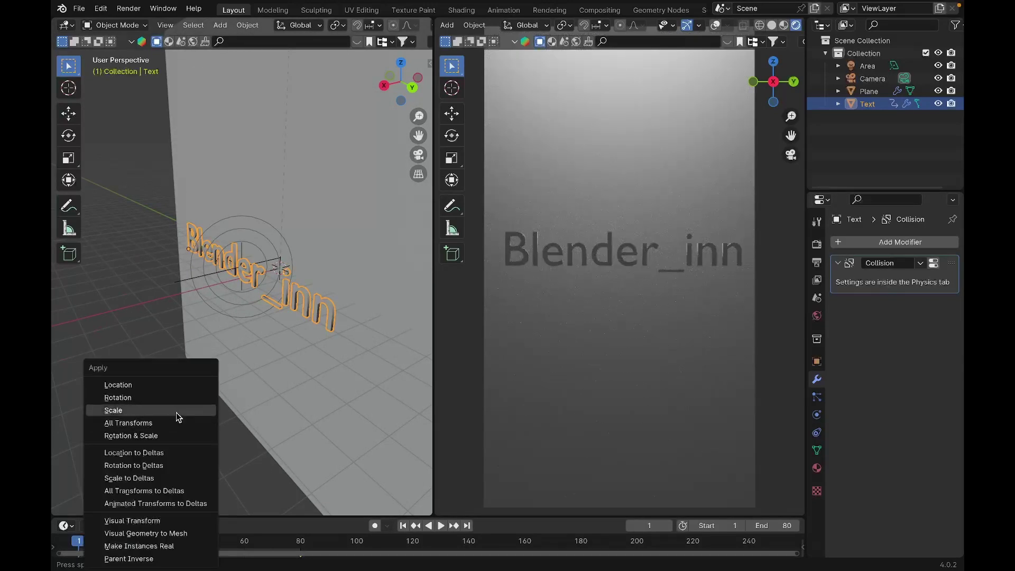
click(176, 411)
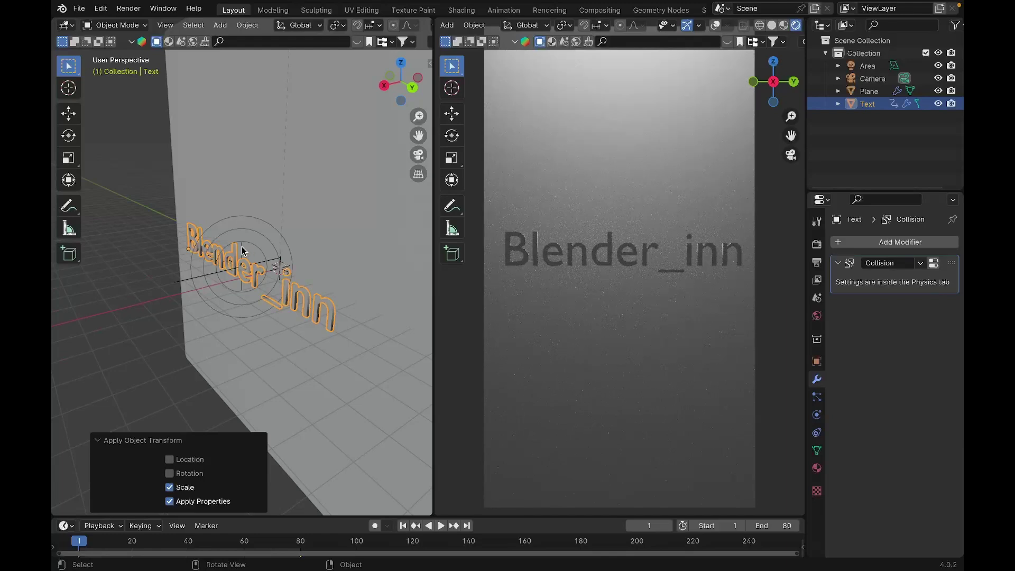
Step: Scale the force field down to about 0.229 of its size and apply its scale
click(243, 251)
middle_drag(360, 294, 359, 294)
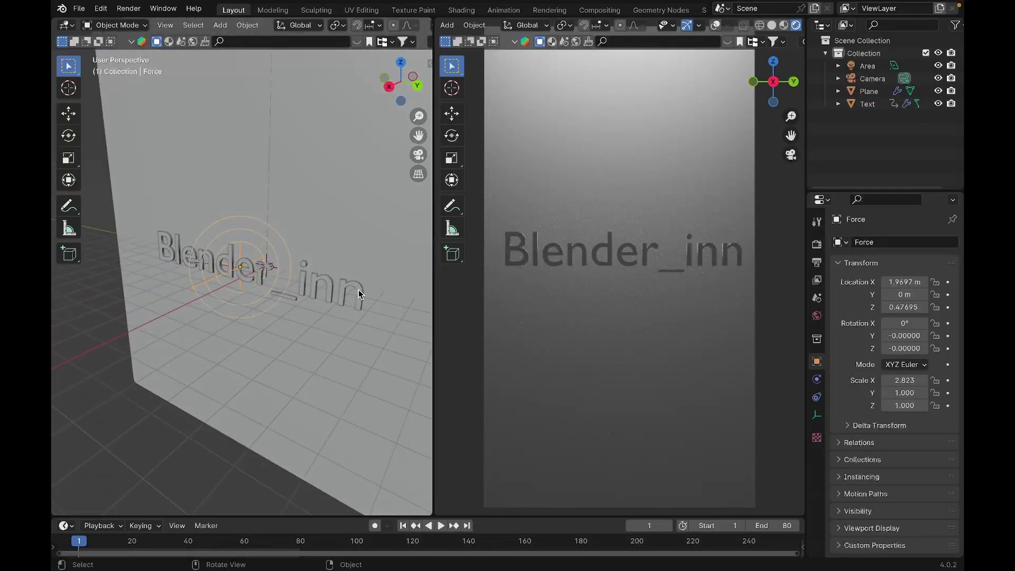
key(s)
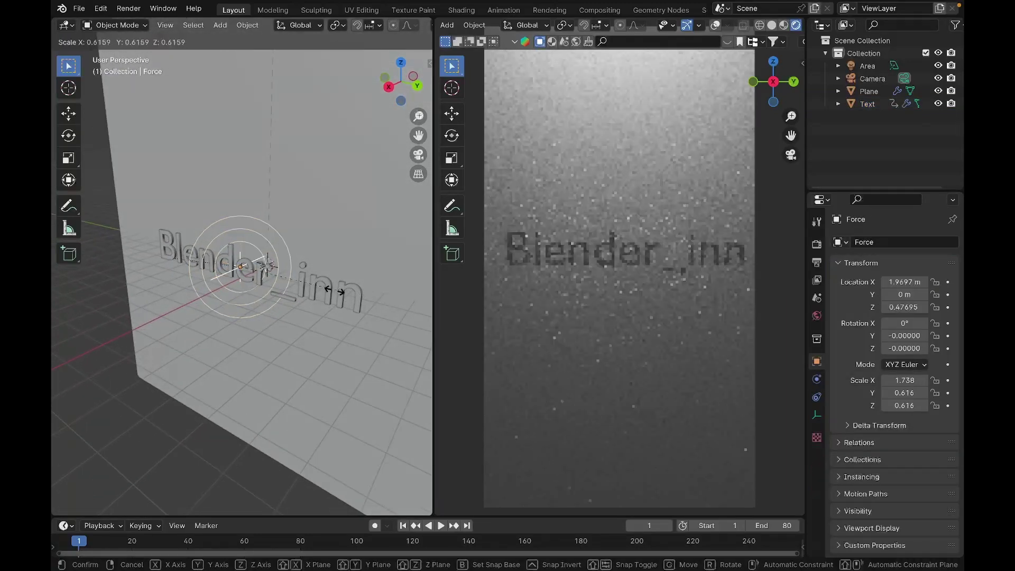
click(277, 283)
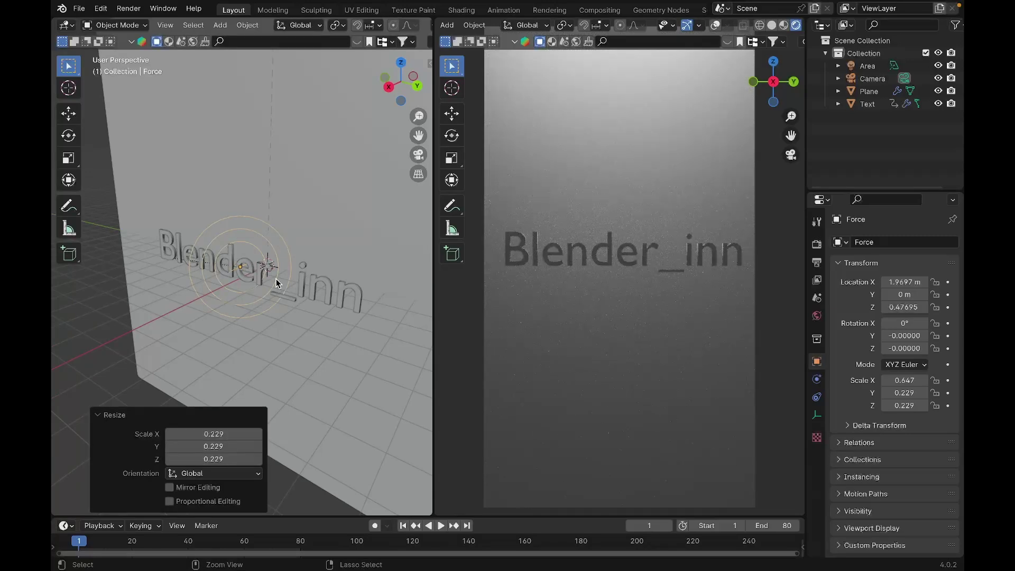
key(ctrl+a)
click(276, 279)
Step: Play the cloth simulation to frame 60 and inspect how the plane deforms around the text in both viewports
key(KP_3)
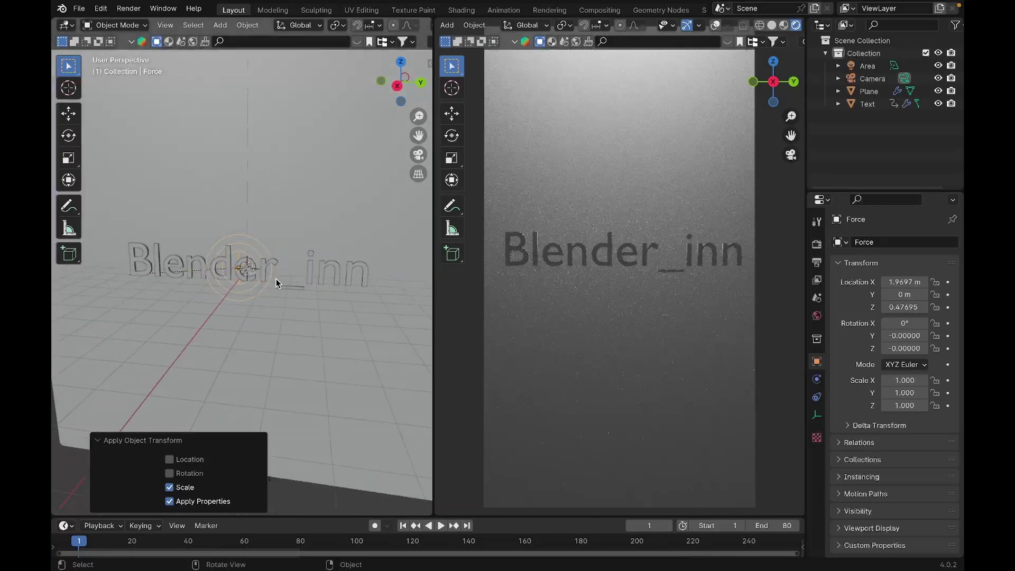
key(space)
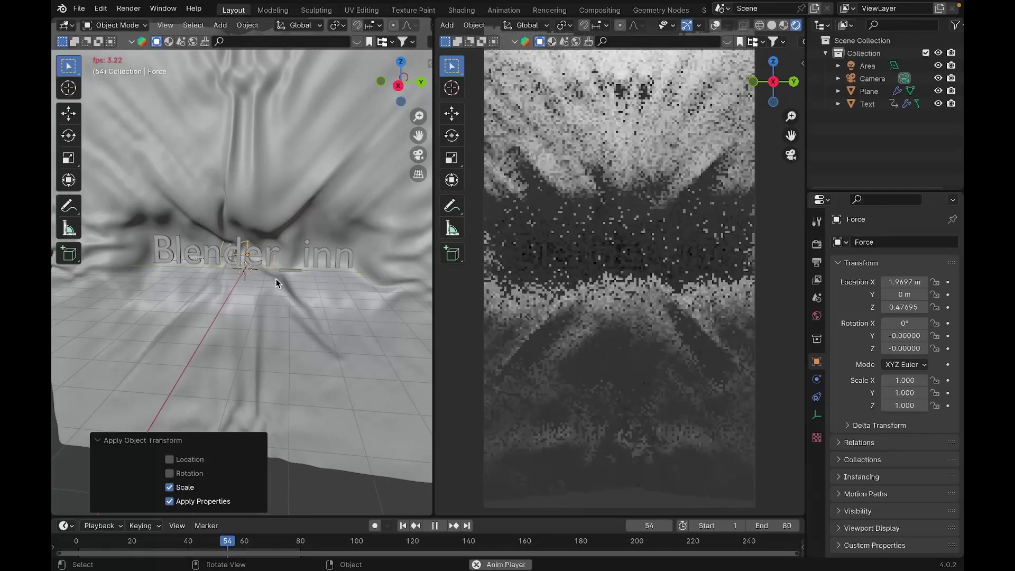
key(space)
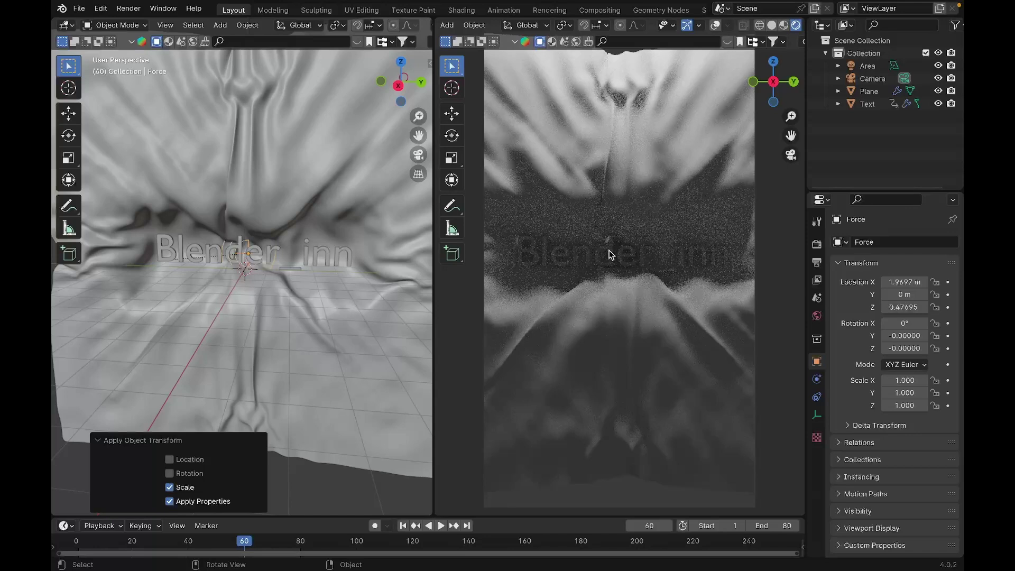
scroll(609, 254, down, 4)
middle_drag(610, 254, 621, 191)
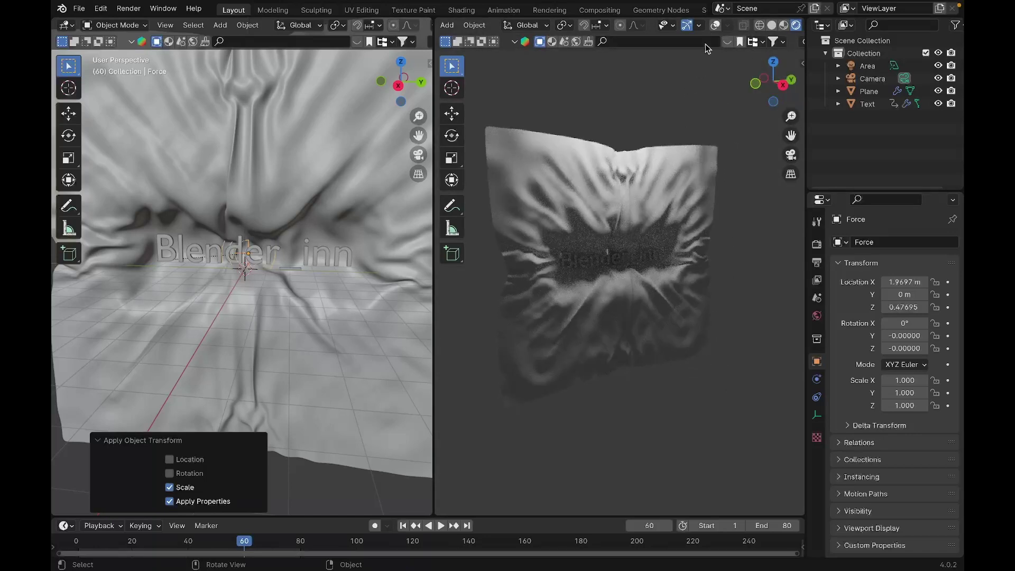
scroll(227, 290, down, 3)
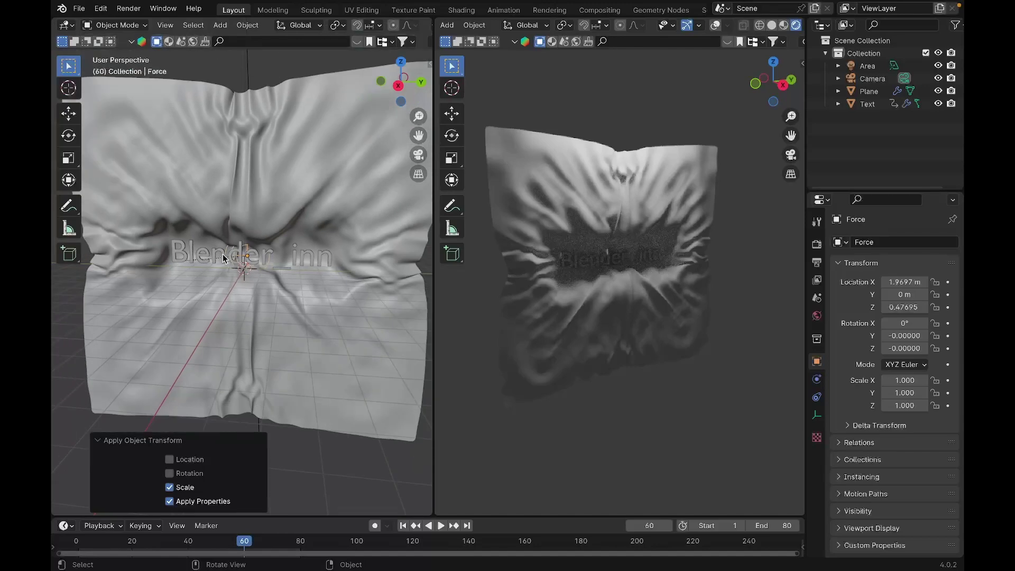
Step: Move the area light about 2.4 m along the global X axis and set the world background strength to 0
click(250, 72)
middle_drag(251, 72, 250, 72)
key(g)
key(x)
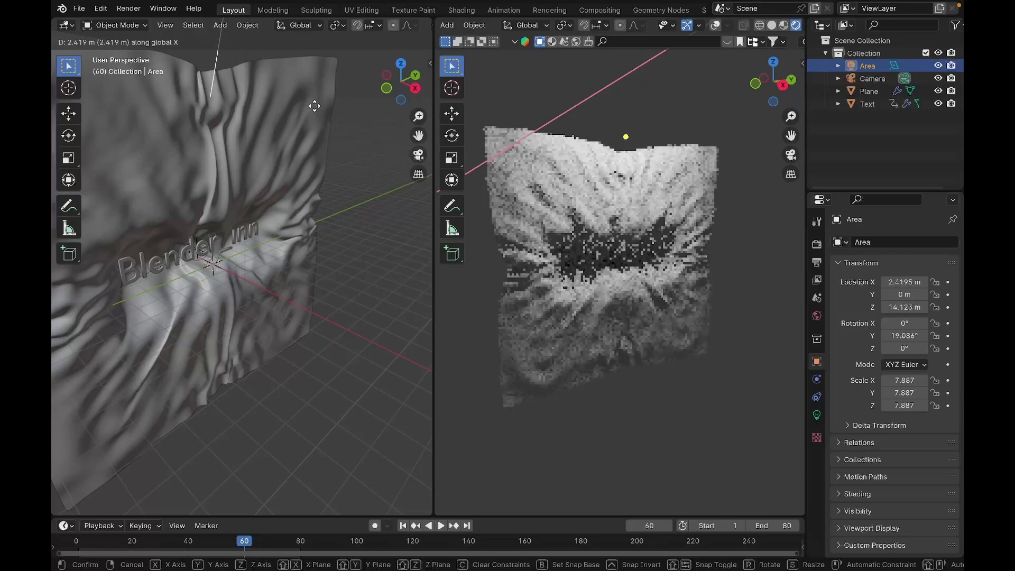
click(321, 122)
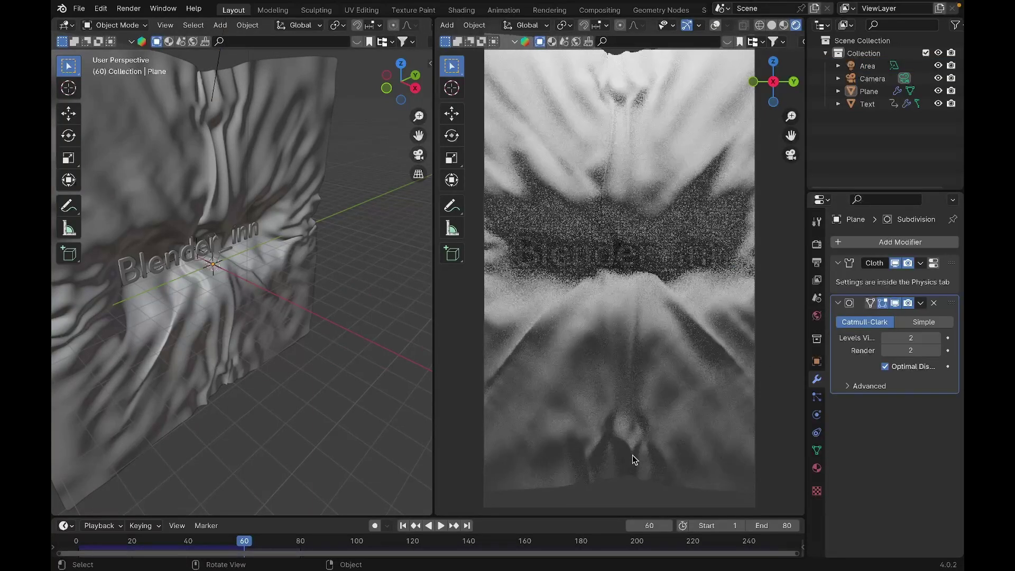
click(817, 315)
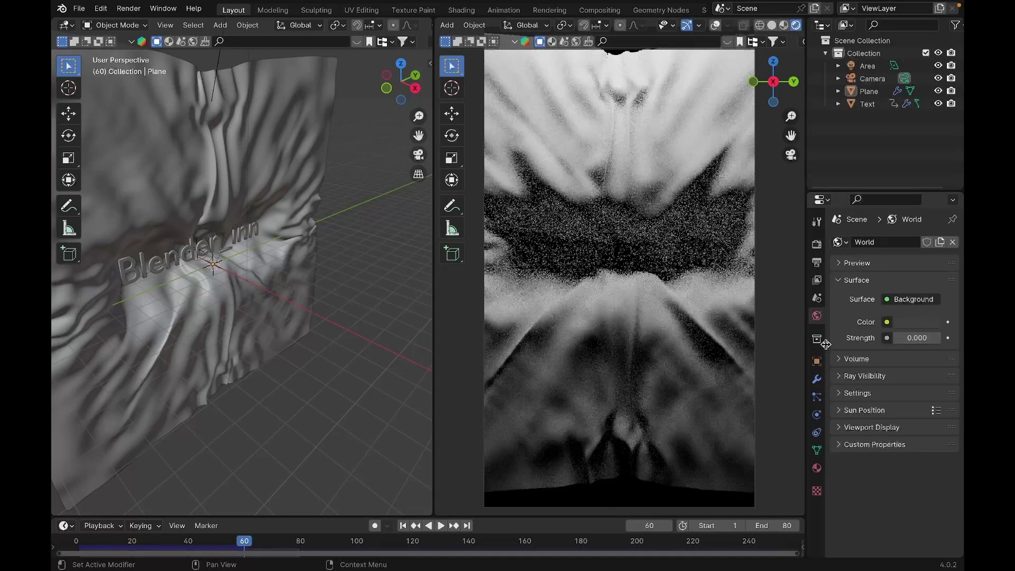
Step: Select the Blender_inn text and search the BlenderKit materials for "brushed metal"
click(597, 250)
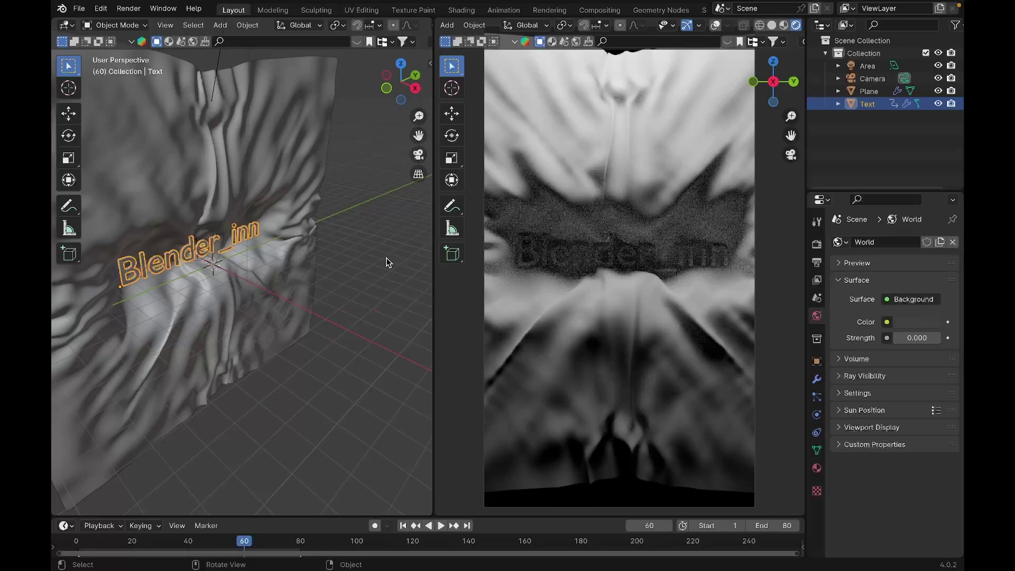
key(n)
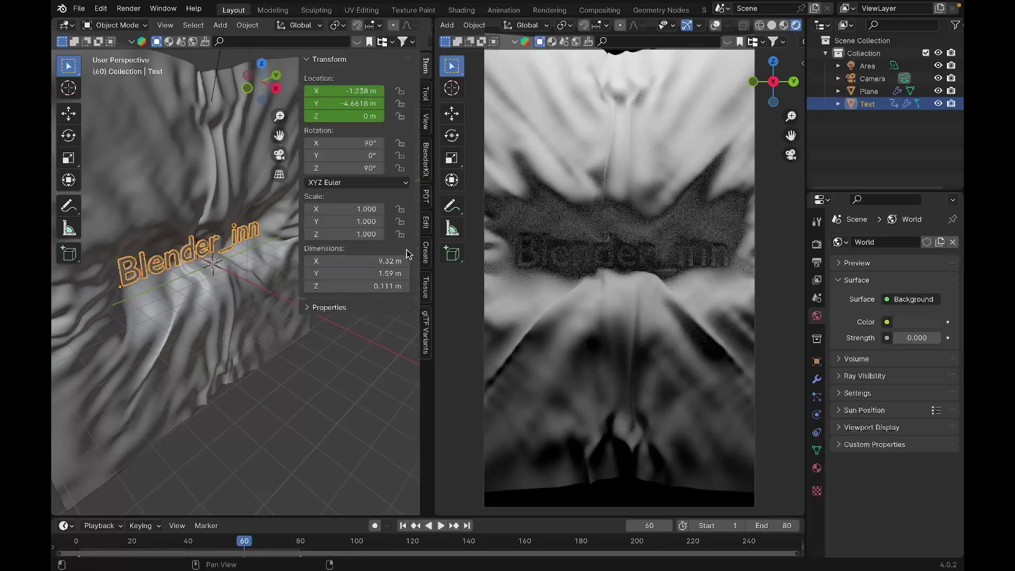
click(426, 196)
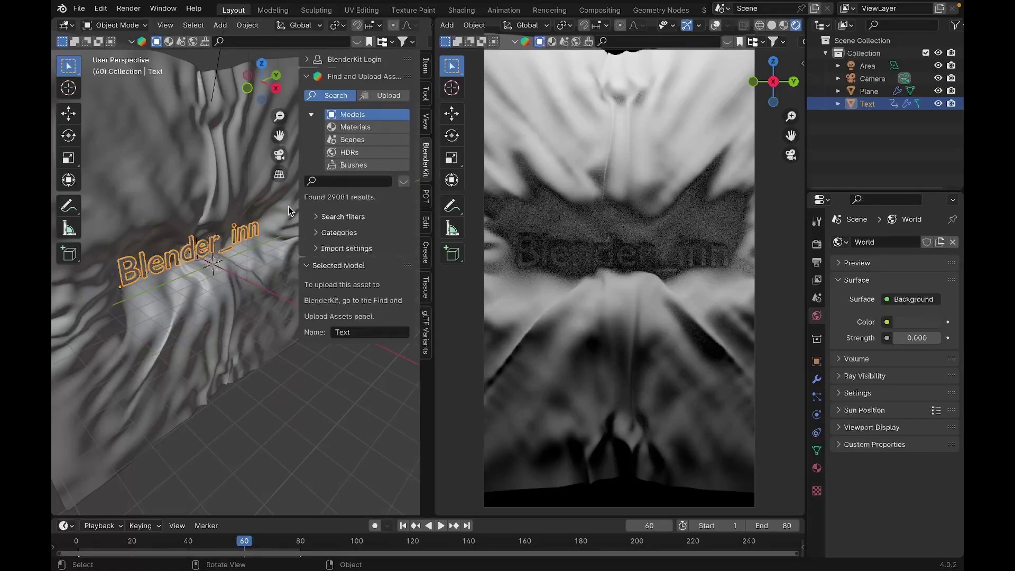
key(n)
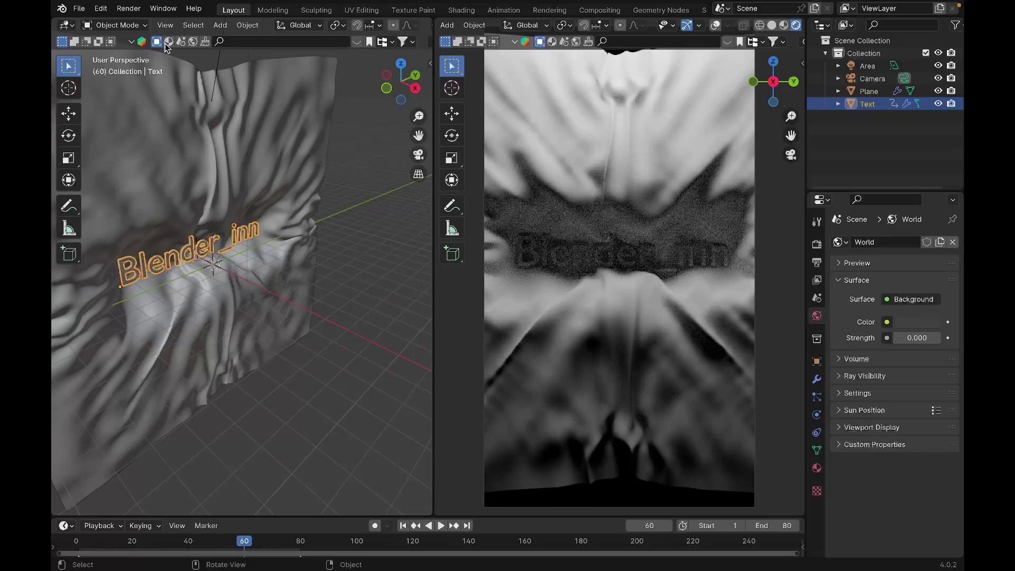
click(244, 44)
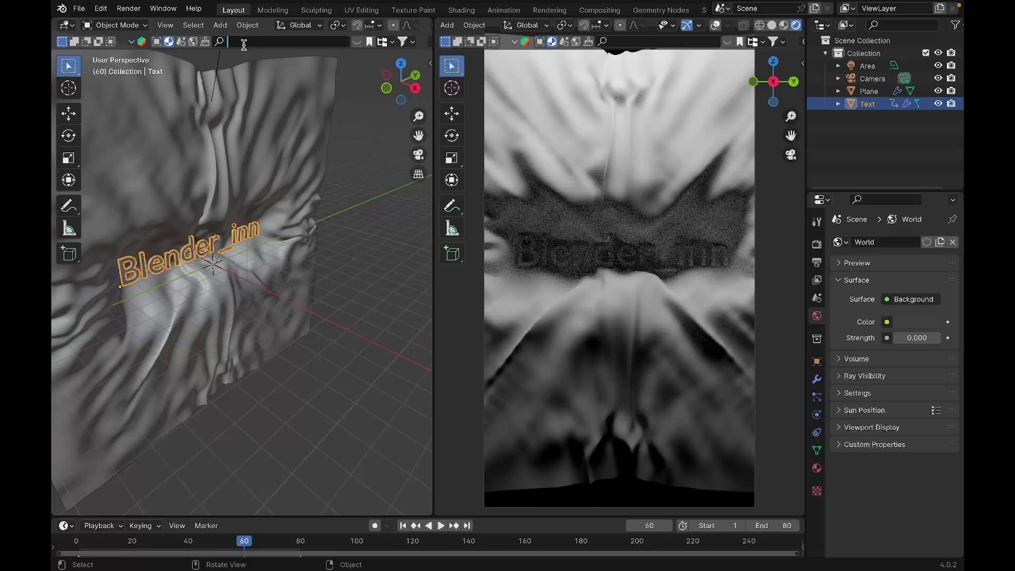
text(brushed metal)
key(Return)
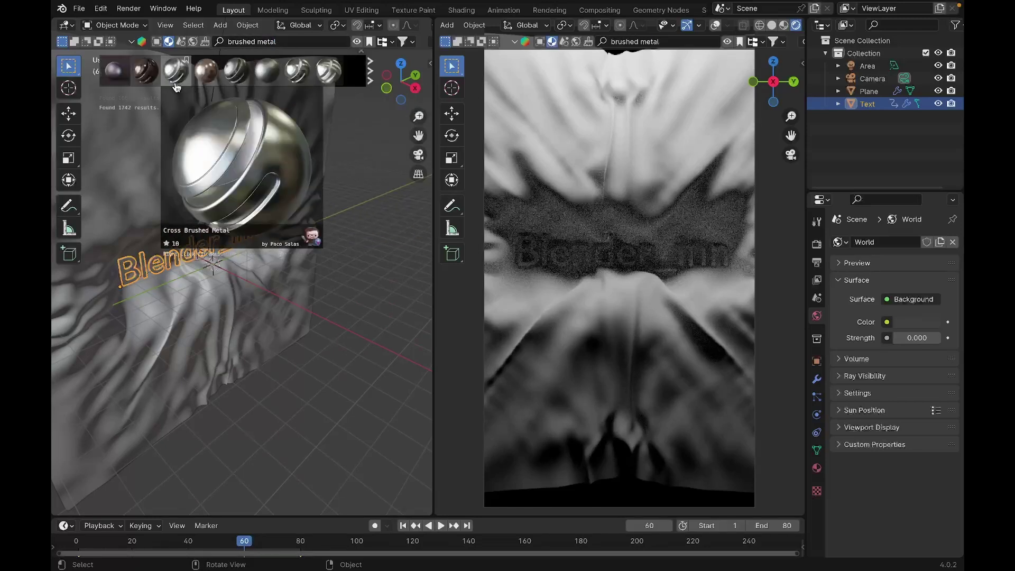
Step: Apply the Cross Brushed Metal material to the text and check it in the rendered camera view
mouse_move(126, 81)
mouse_move(173, 84)
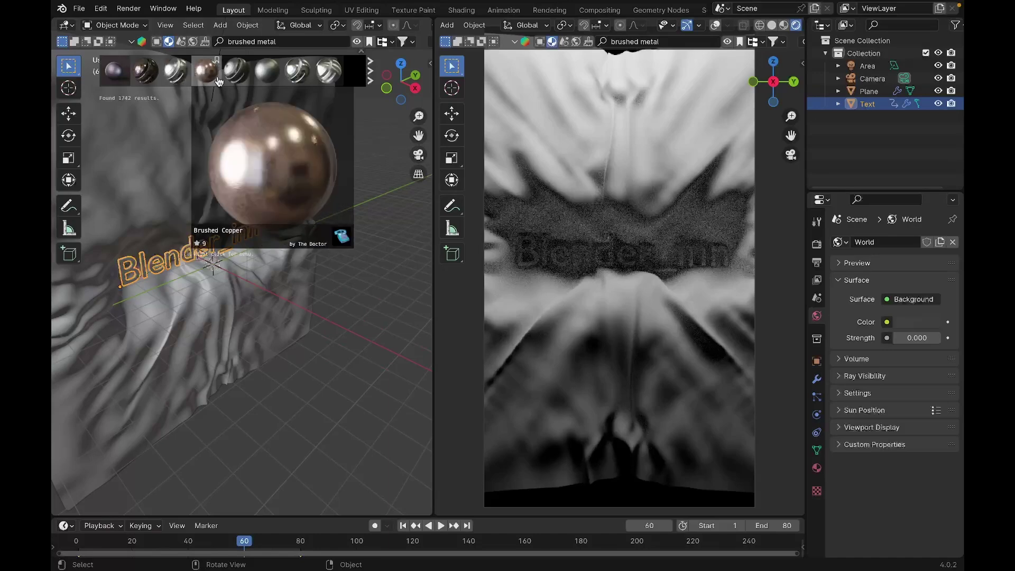
click(178, 75)
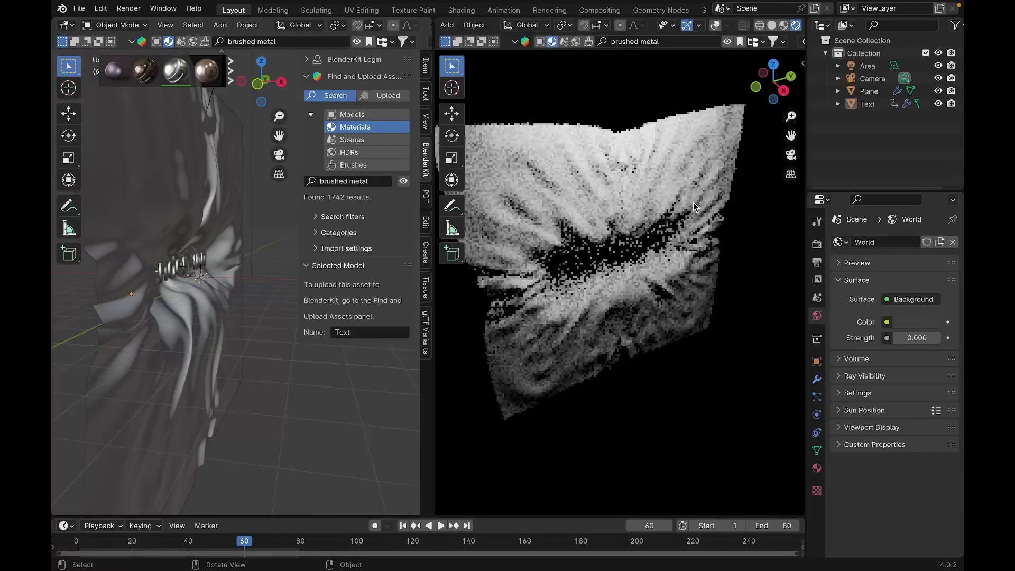
scroll(695, 207, up, 6)
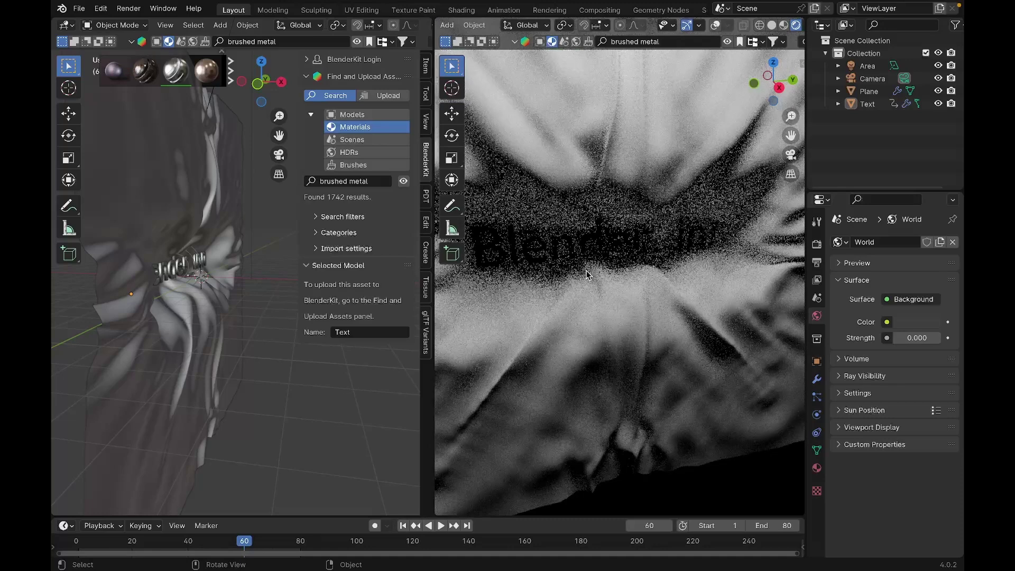
key(KP_0)
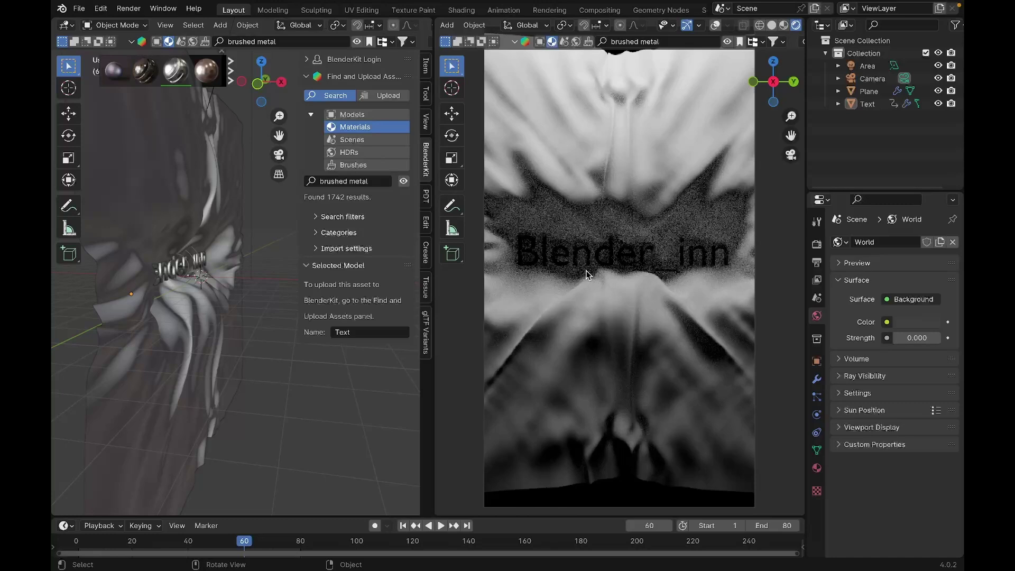
Step: Select the area light above the cloth, hide the sidebar and set the transform pivot point to 3D Cursor
scroll(209, 217, down, 3)
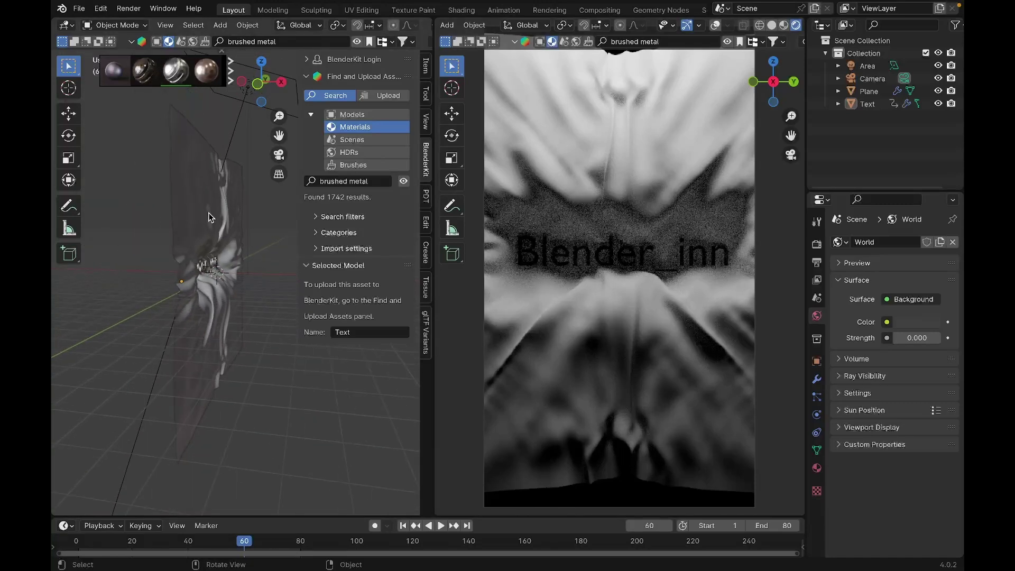
click(244, 104)
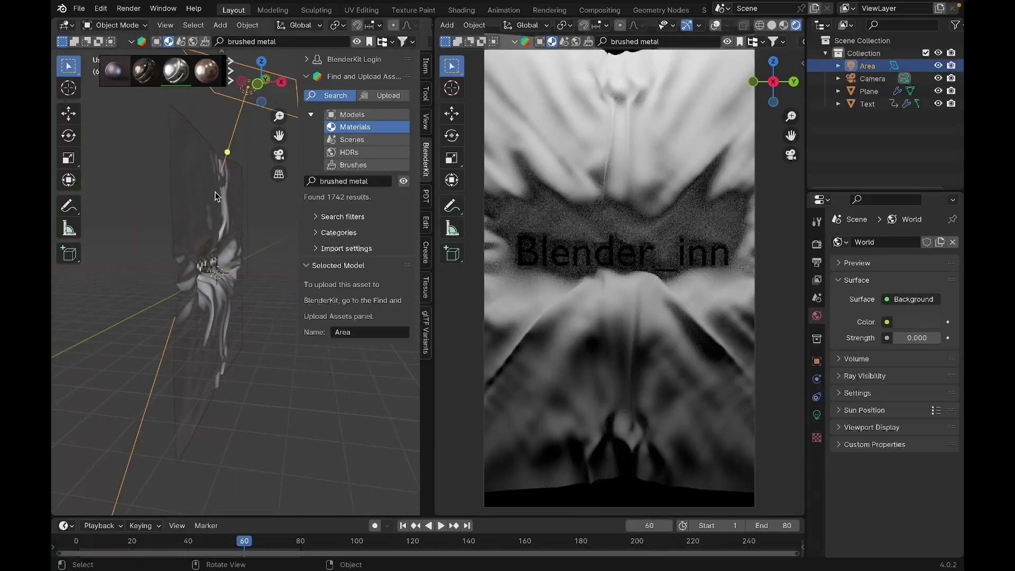
scroll(216, 196, down, 2)
key(n)
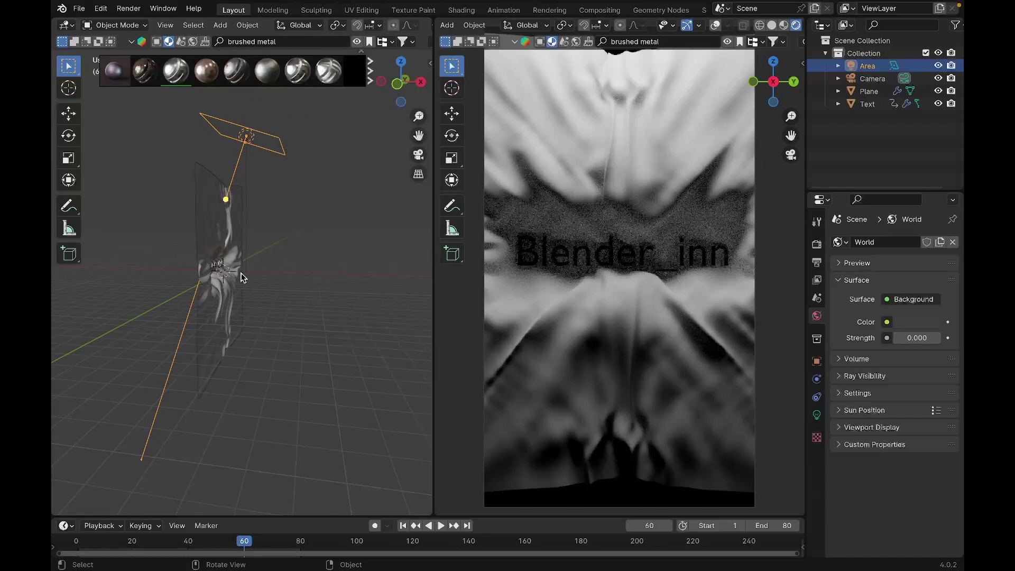
click(339, 25)
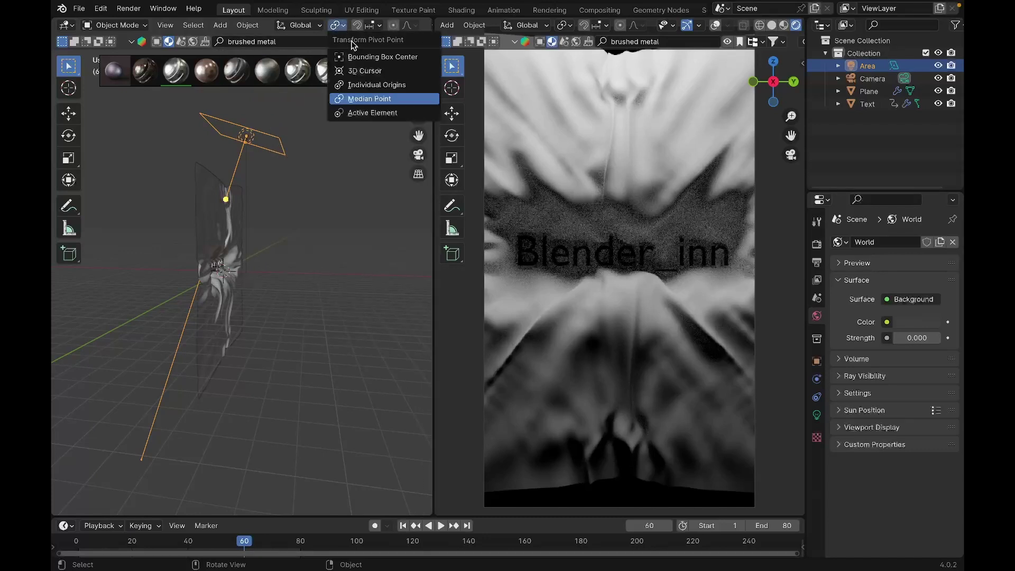
click(368, 71)
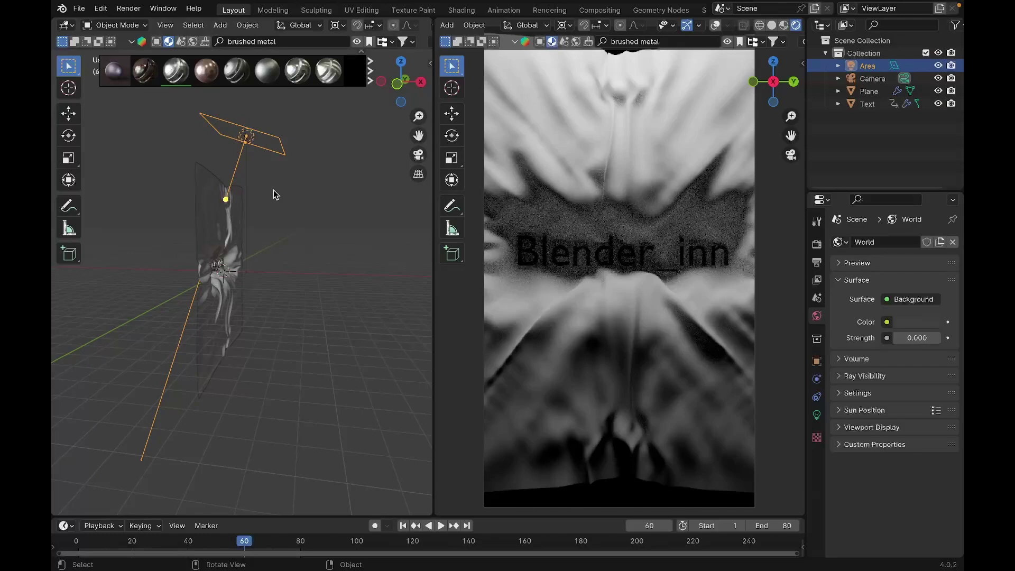
Step: Duplicate the area light and rotate the copy about 49.5° around the global Y axis
key(shift+d)
key(r)
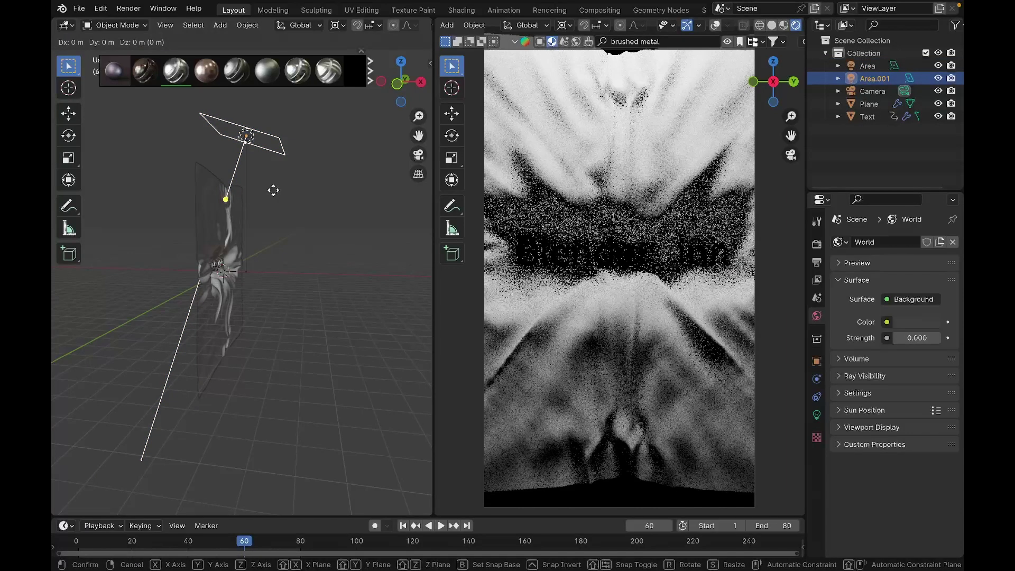
key(y)
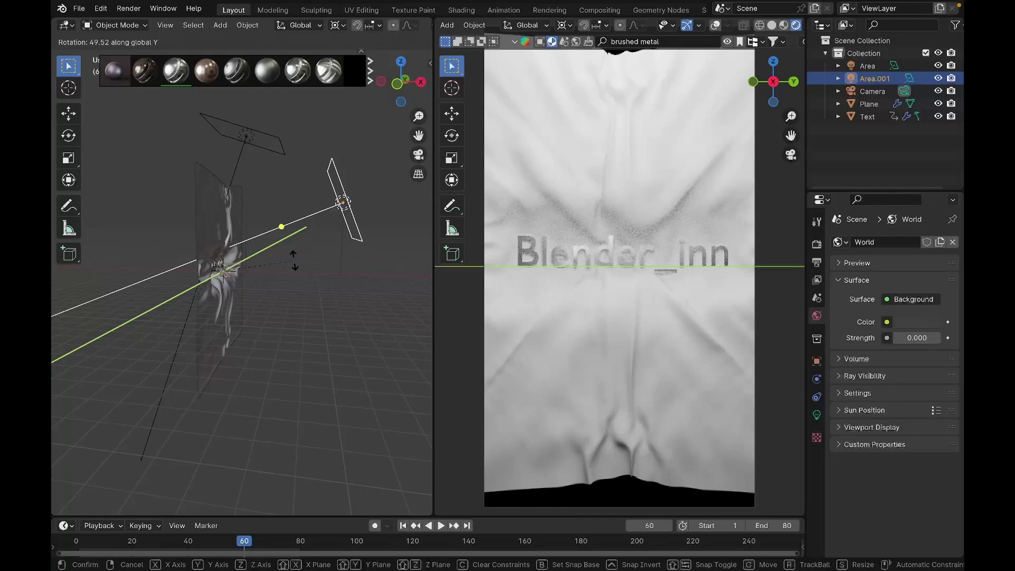
click(294, 260)
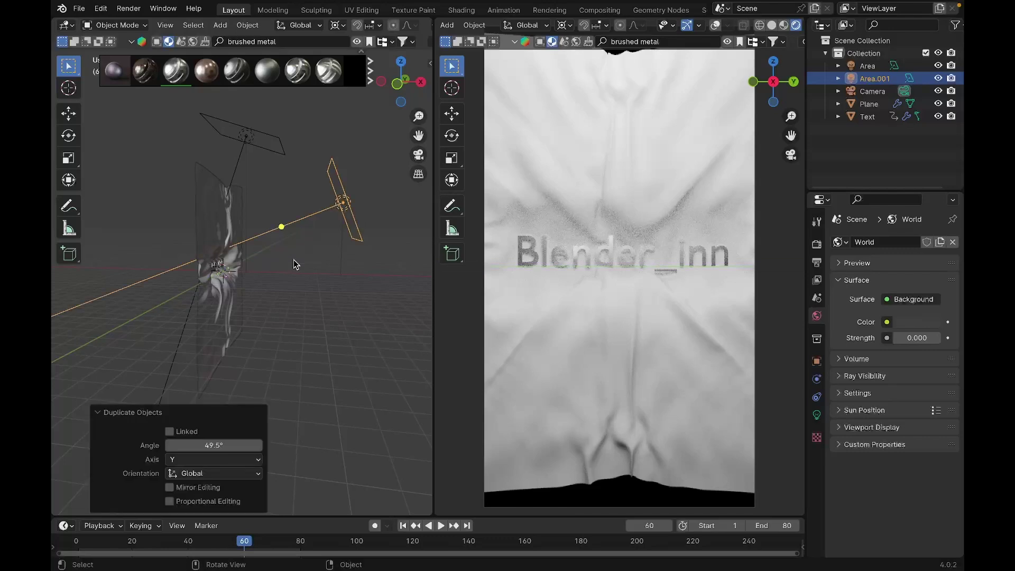
right_click(320, 252)
click(321, 250)
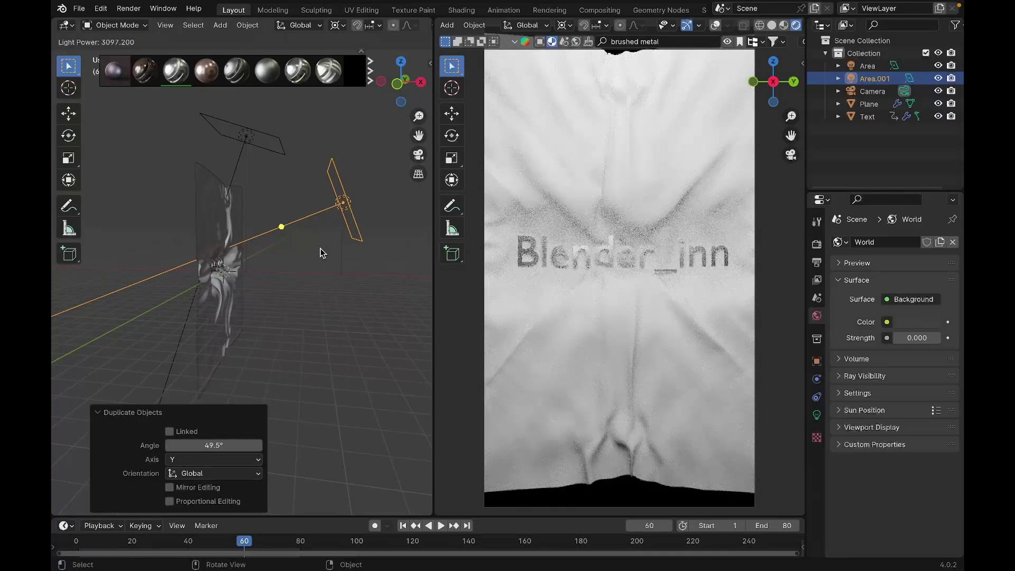
right_click(335, 337)
Step: Set the power of the duplicated area light to 750 W
click(817, 414)
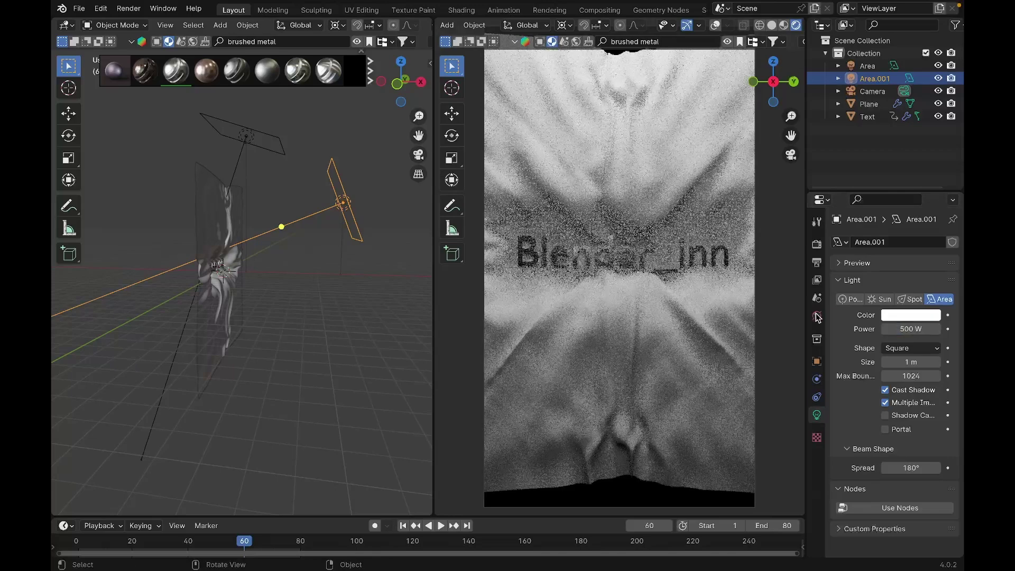
drag(903, 329, 908, 329)
click(908, 329)
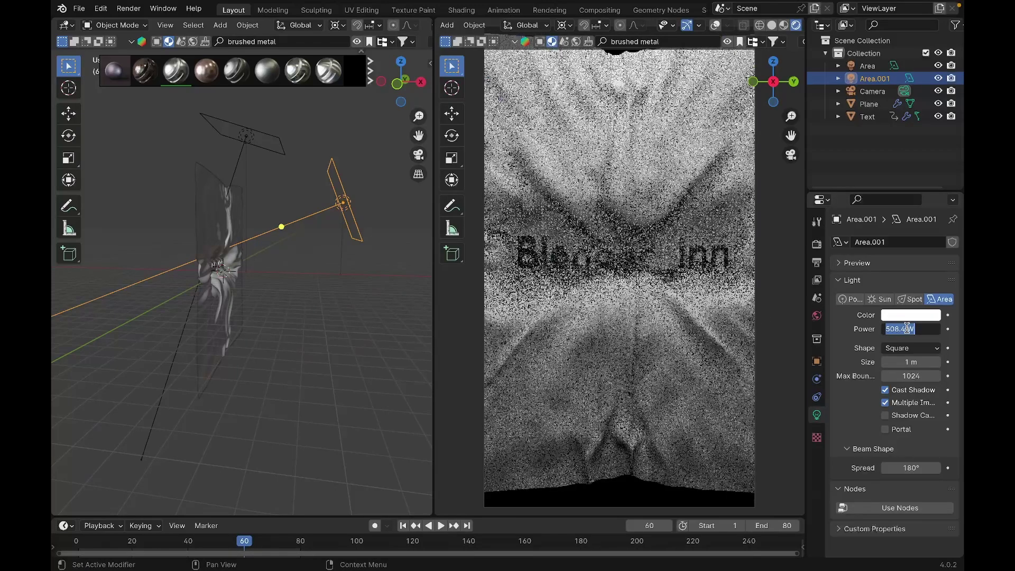
text(750)
key(Return)
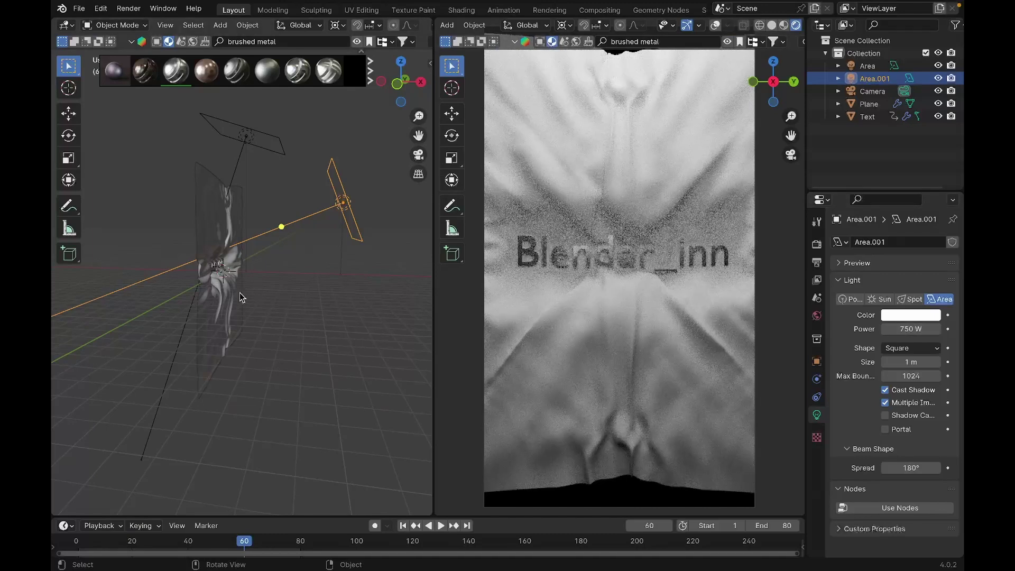
Step: Select the cloth plane and search the BlenderKit materials for "velvet"
click(211, 220)
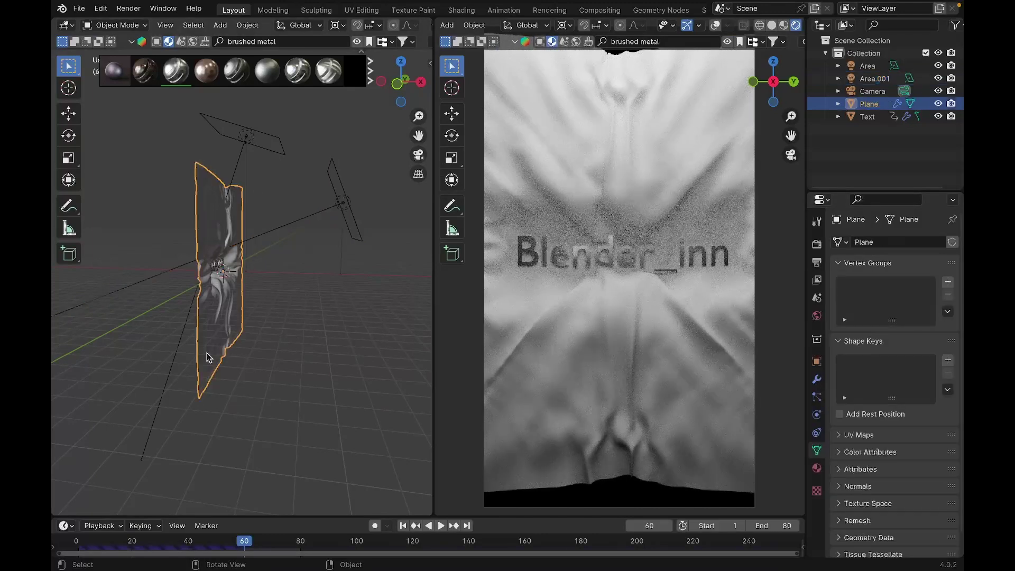
click(278, 42)
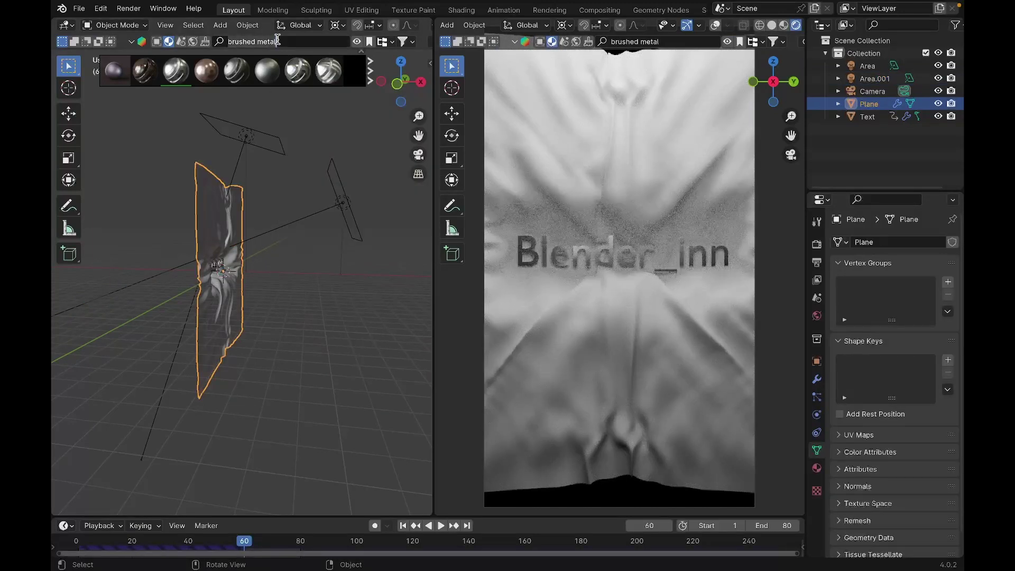
key(BackSpace)
text(velvet)
key(Return)
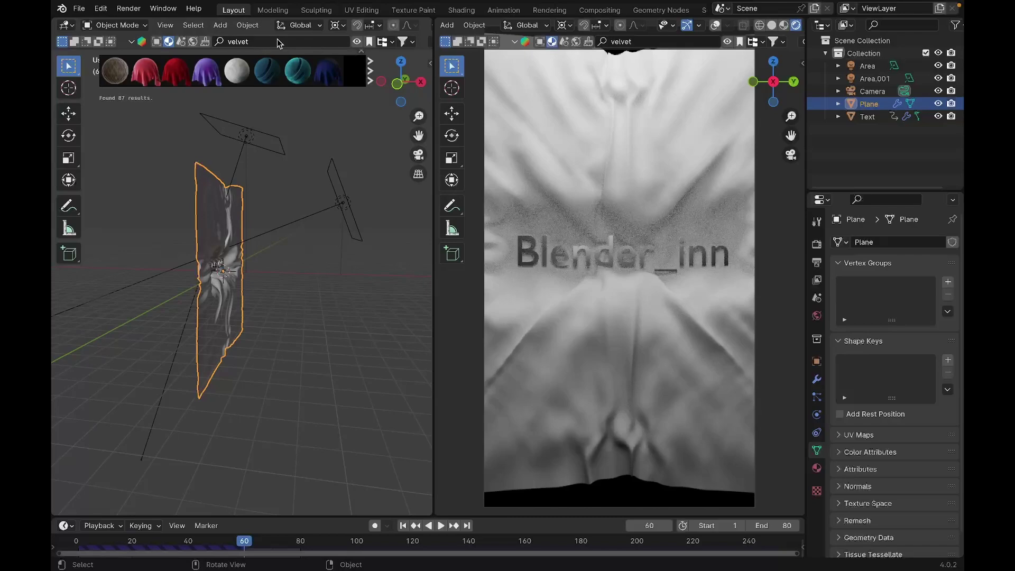
Step: Try the Fluffy Velvet Fabric material on the cloth plane
mouse_move(300, 86)
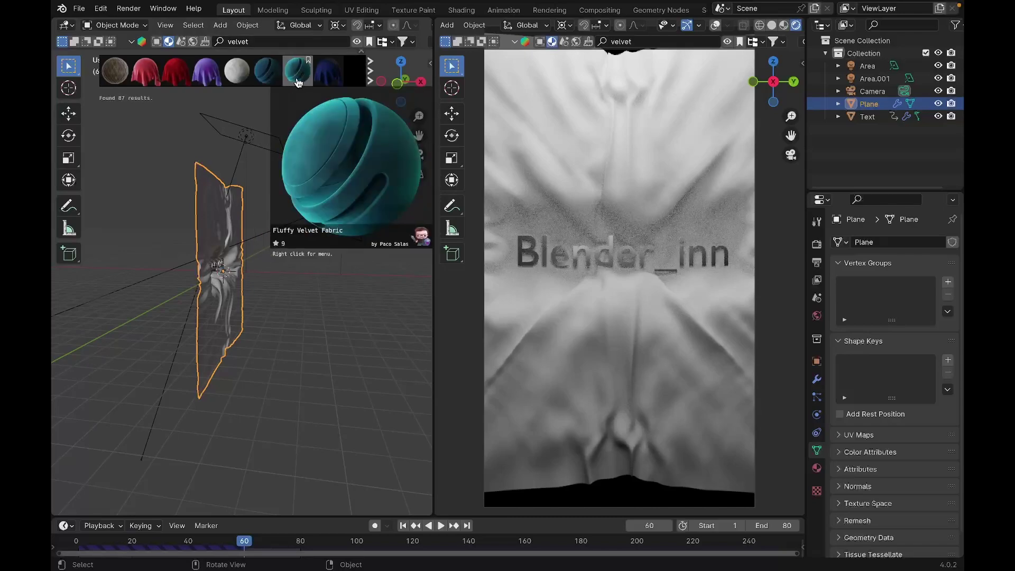
drag(299, 83, 306, 88)
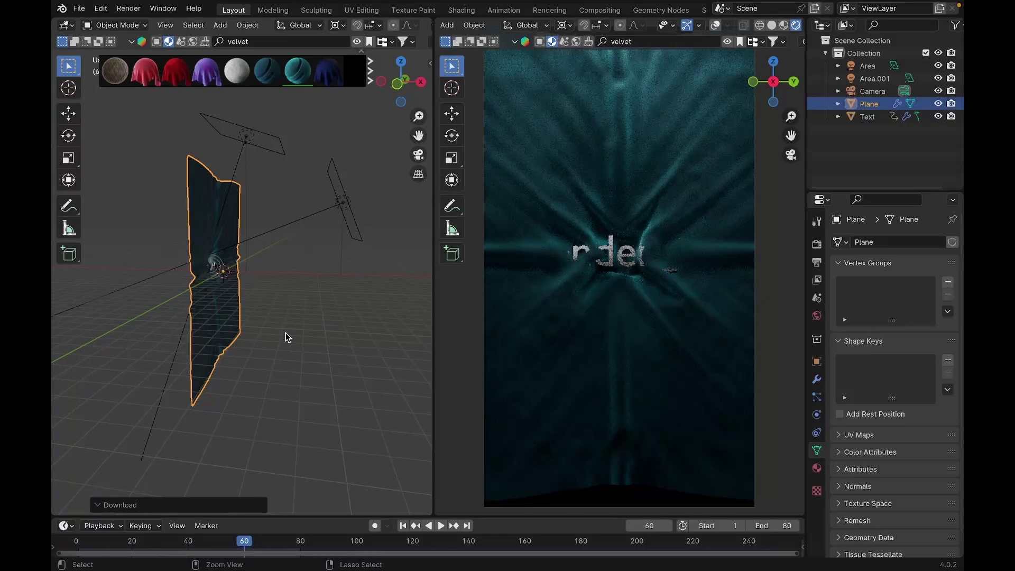
Step: Return to the start of the timeline, set the plane's cloth cache end frame to 80 and bake the simulation
key(shift+Left)
key(Right)
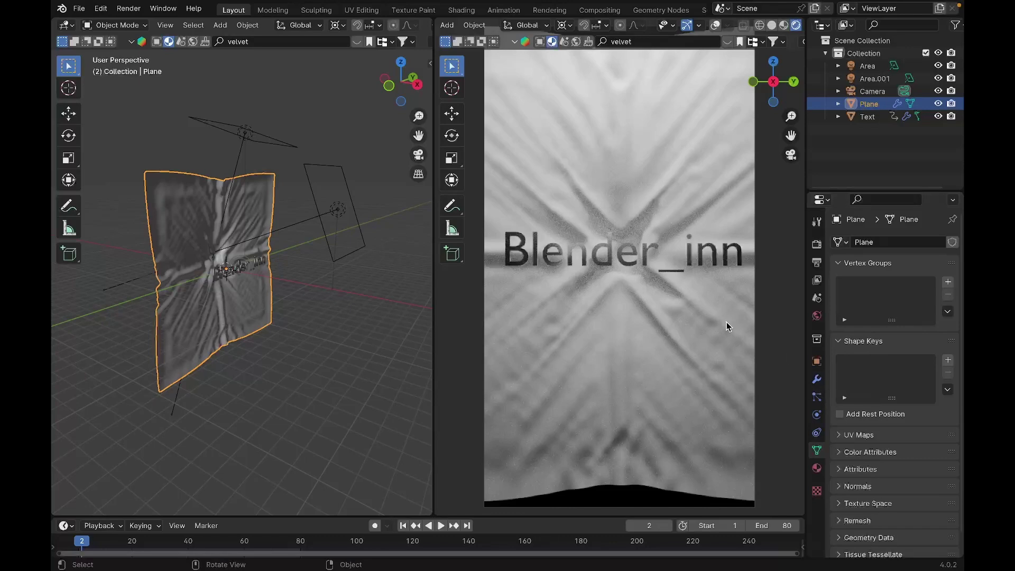
click(815, 413)
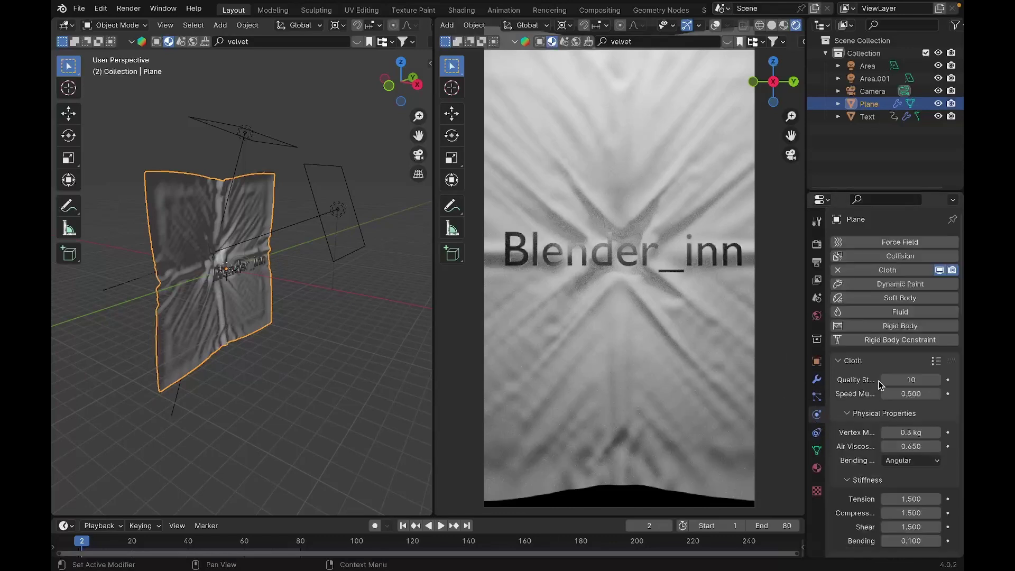
scroll(868, 373, down, 4)
scroll(867, 374, down, 15)
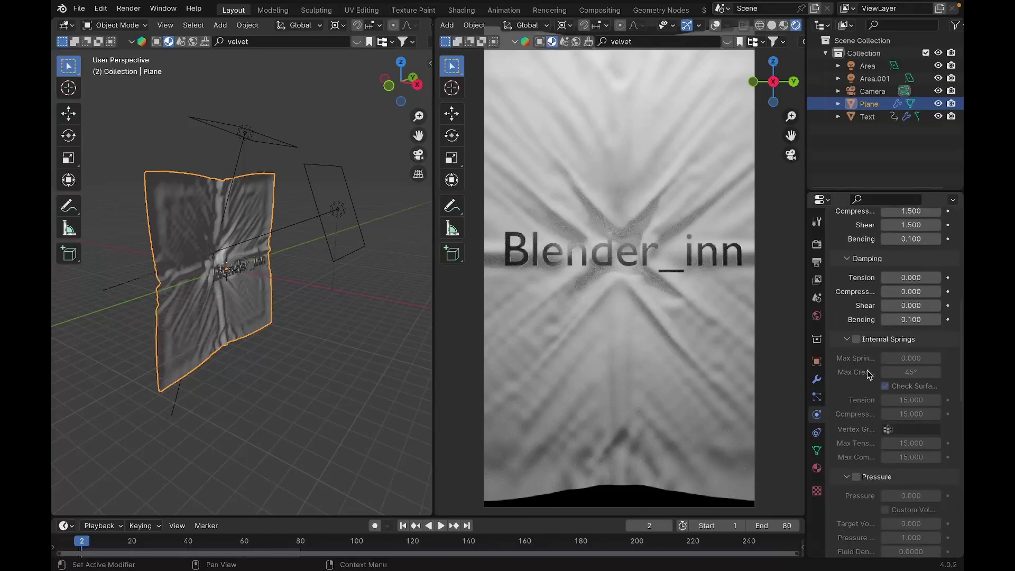
scroll(868, 375, down, 1)
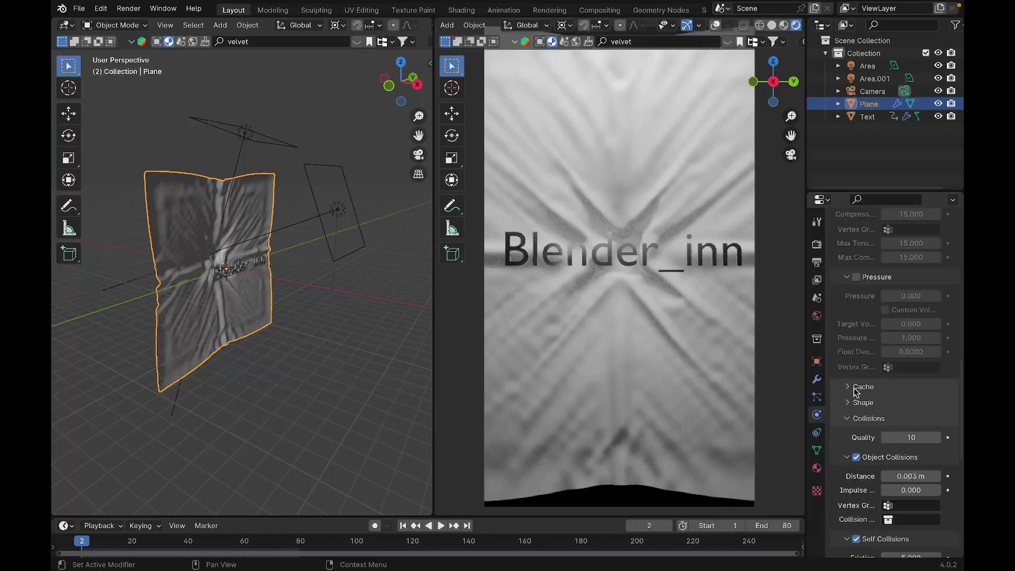
click(856, 388)
scroll(857, 391, down, 2)
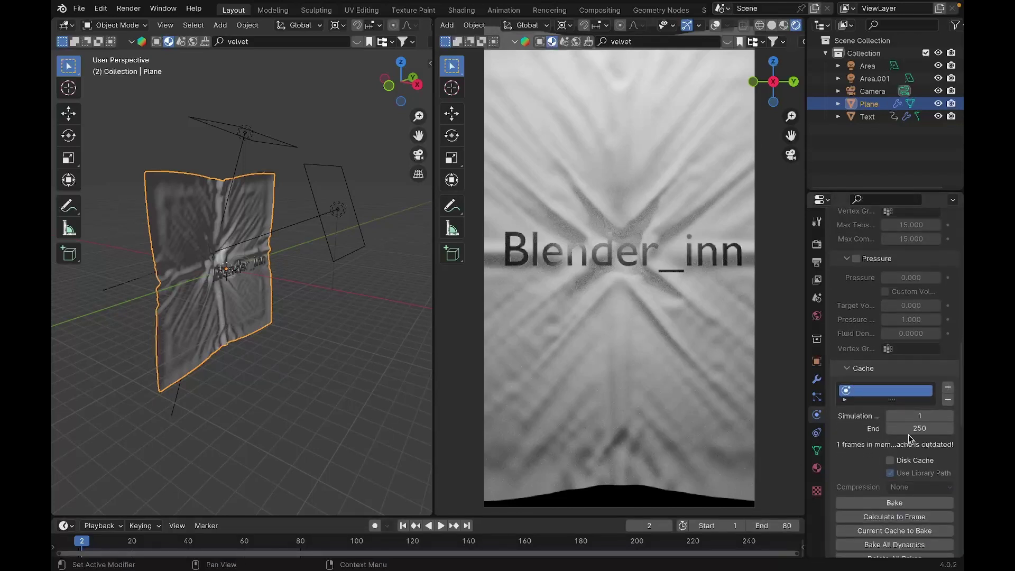
click(909, 429)
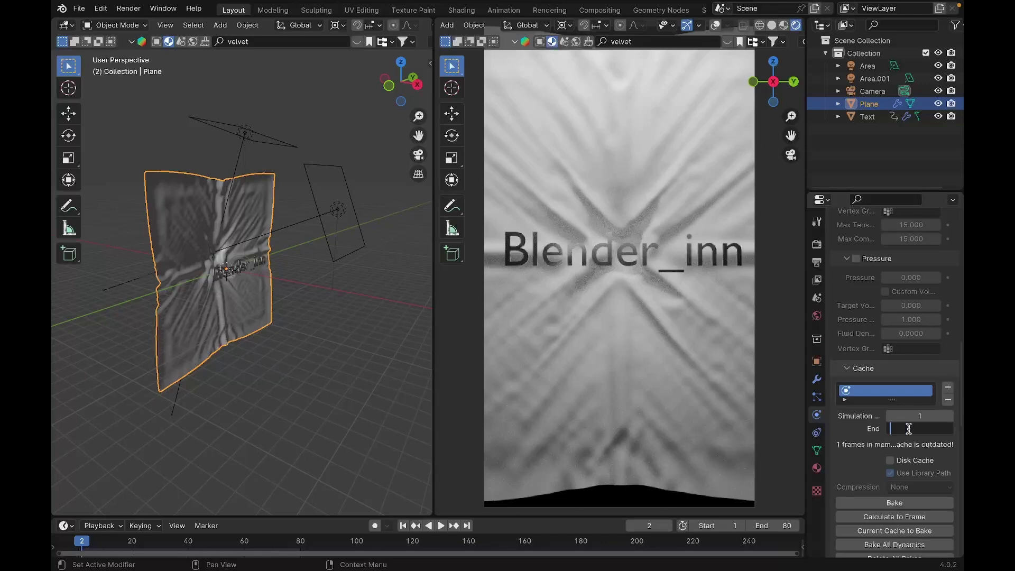
click(890, 504)
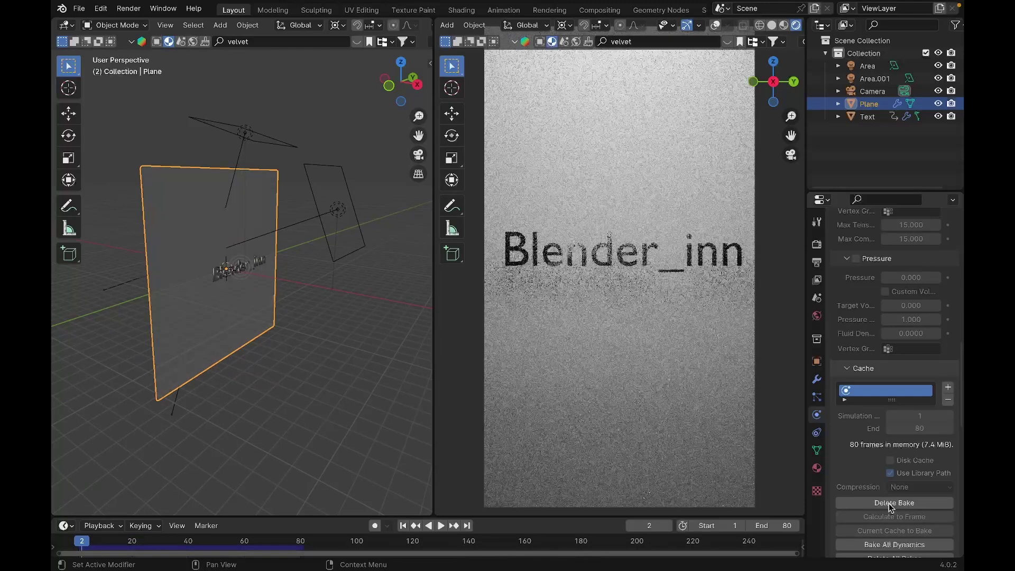
Step: Play the baked cloth animation and step back to frame 57
key(space)
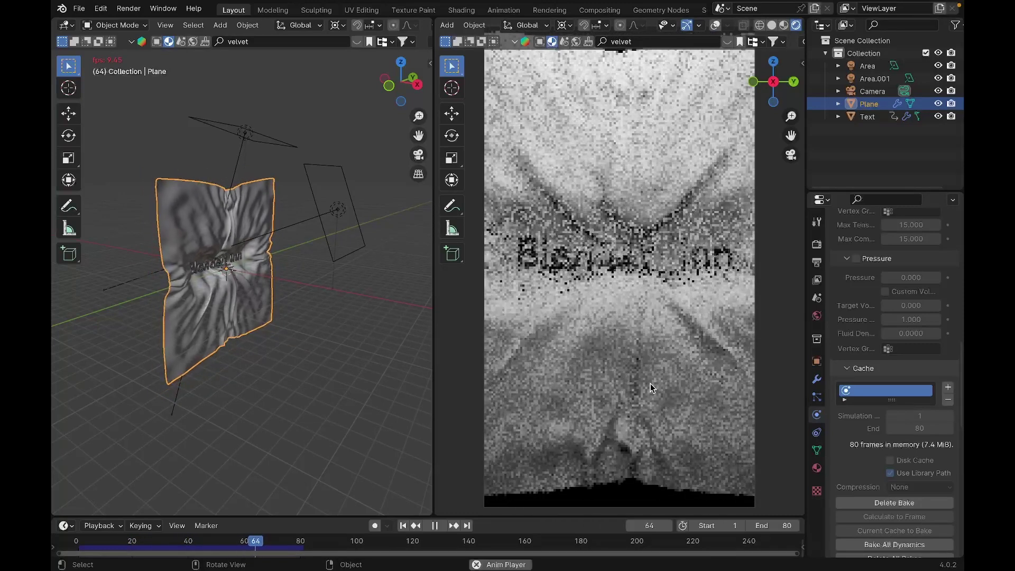
key(space)
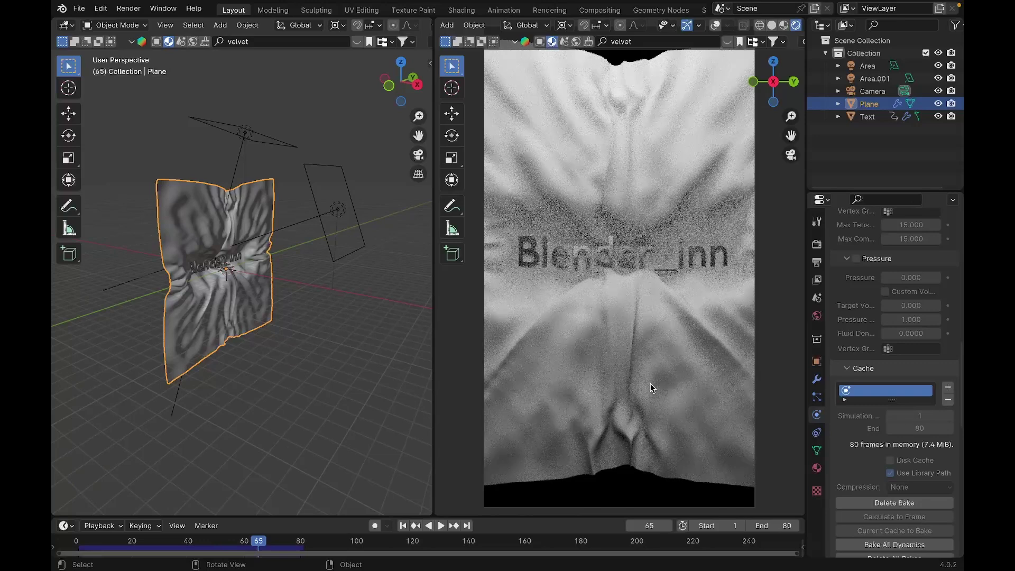
key(Left)
key(Left)
key(Left)
key(Left)
key(Left)
key(Left)
key(Left)
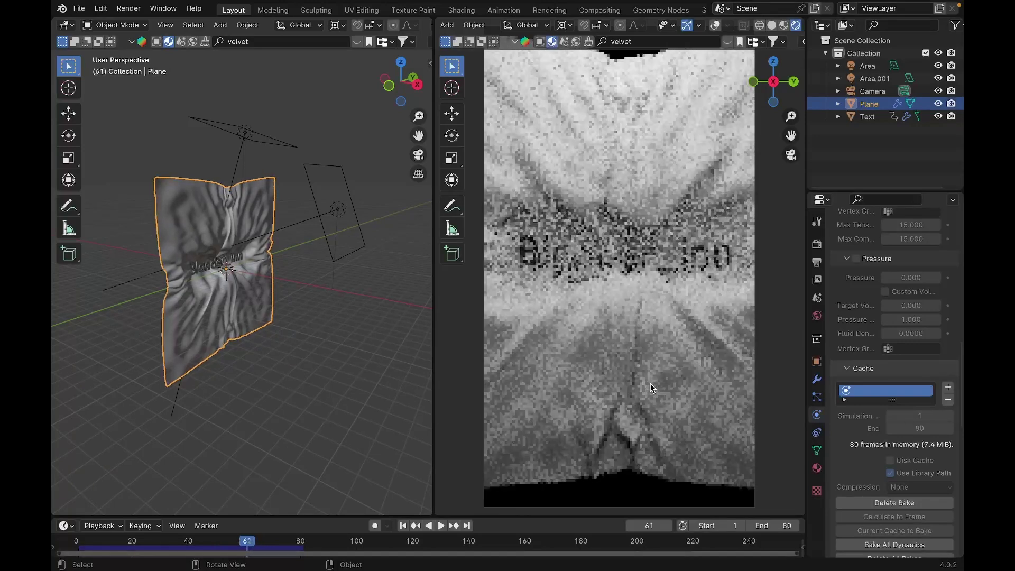
key(Left)
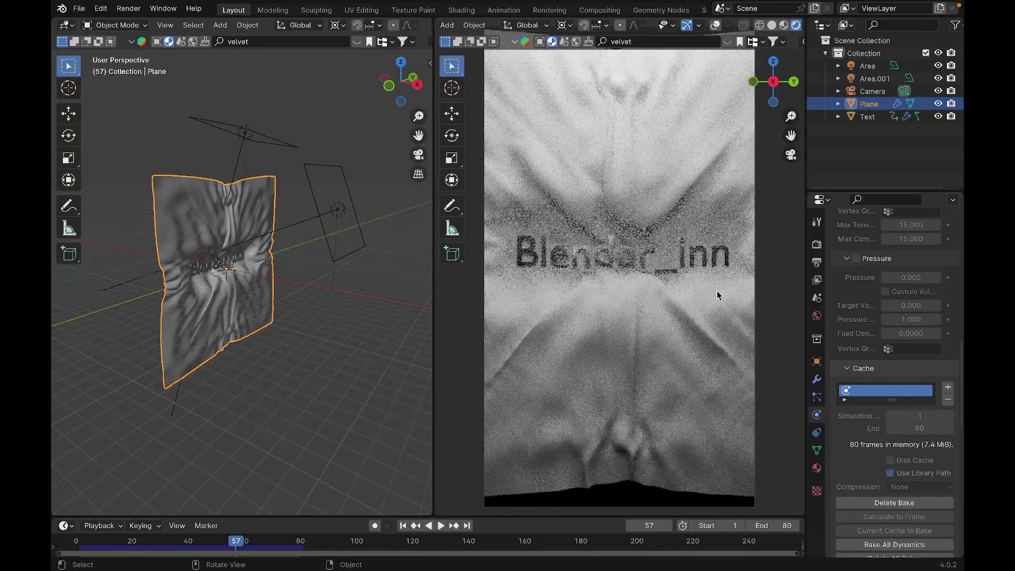
Step: Apply the Fluffy Velvet Fabric material from the velvet search to the plane, deselect it and inspect the result in both viewports
key(Return)
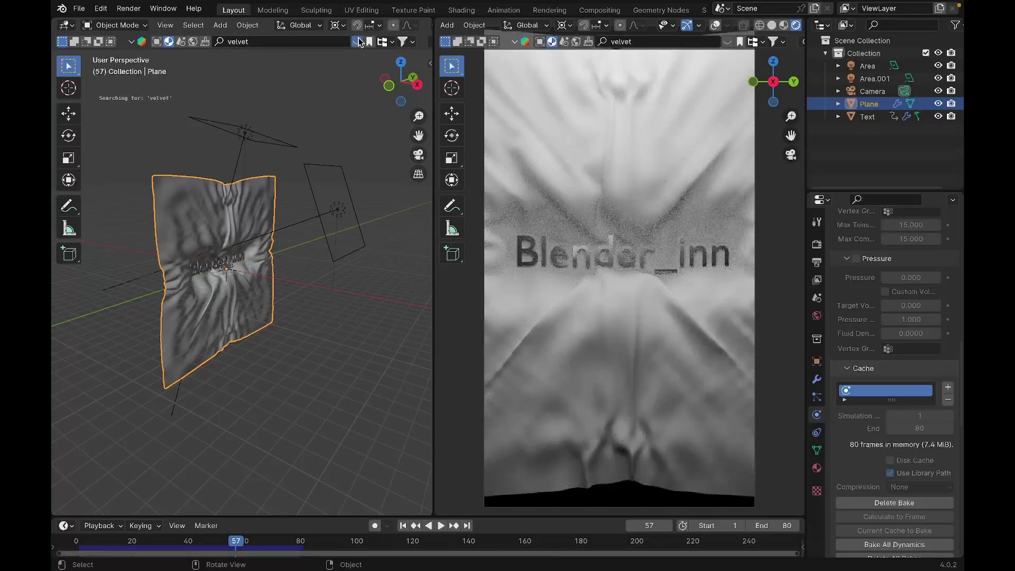
click(293, 77)
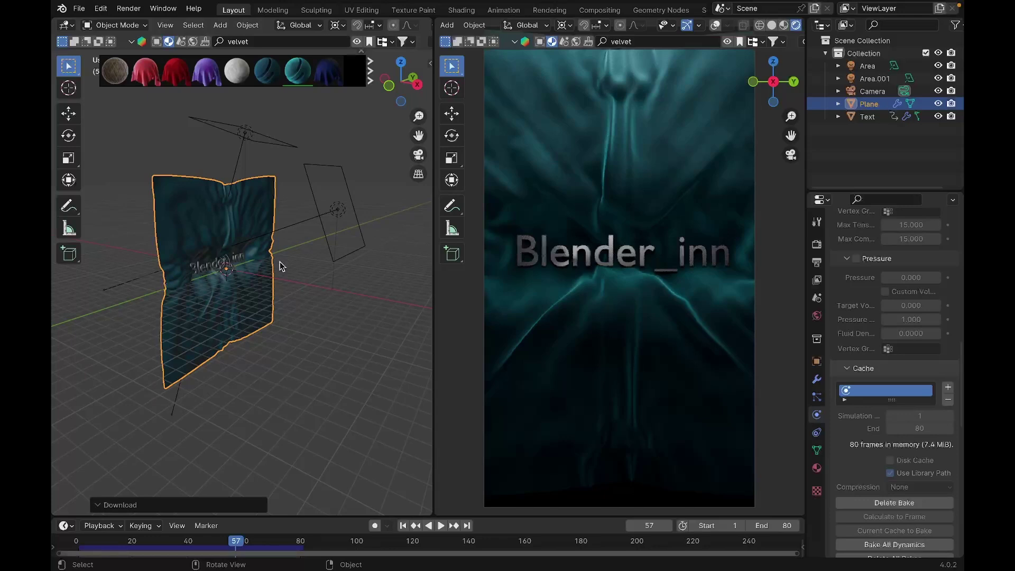
middle_drag(281, 262, 296, 272)
click(334, 312)
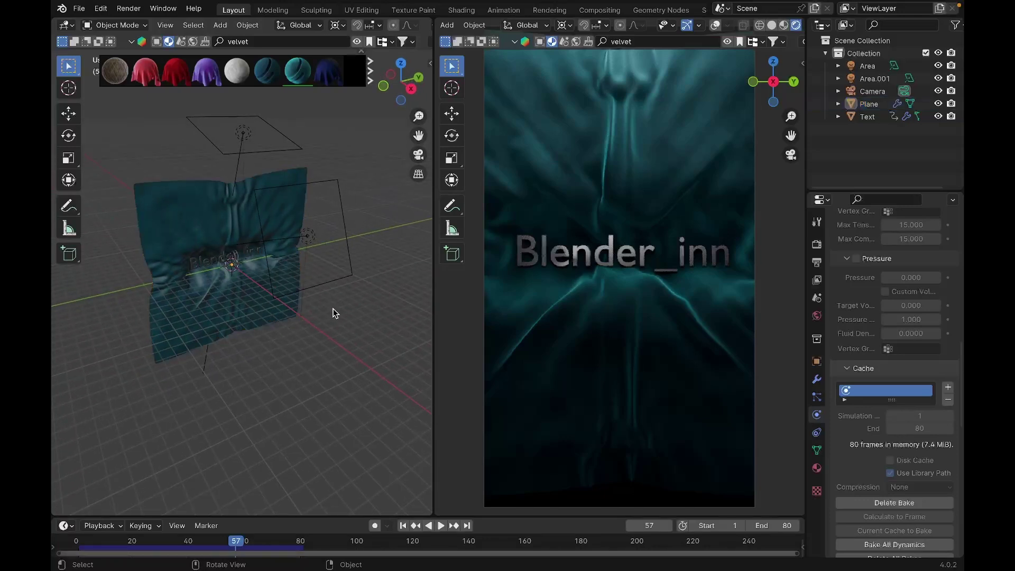
middle_drag(333, 312, 334, 314)
scroll(560, 297, down, 1)
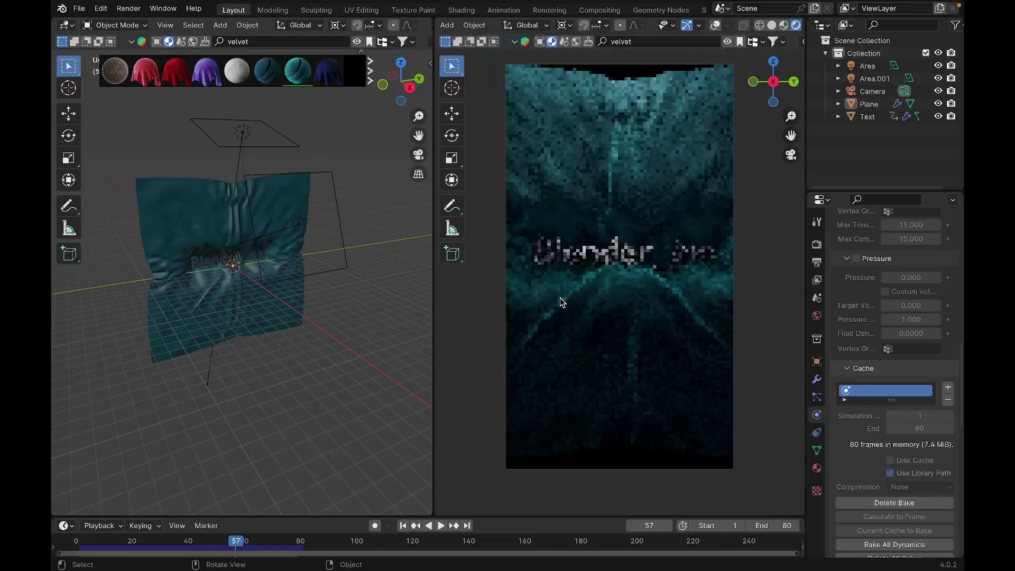